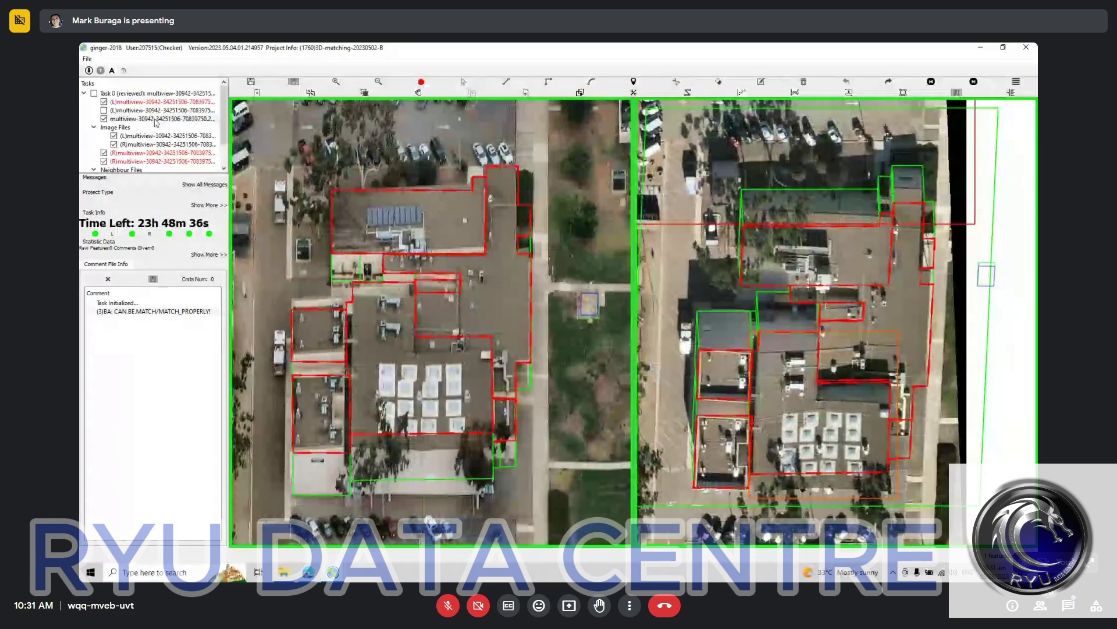
# Select all existing outlines over the main building complex and delete them from both images
pyautogui.click(156, 93)
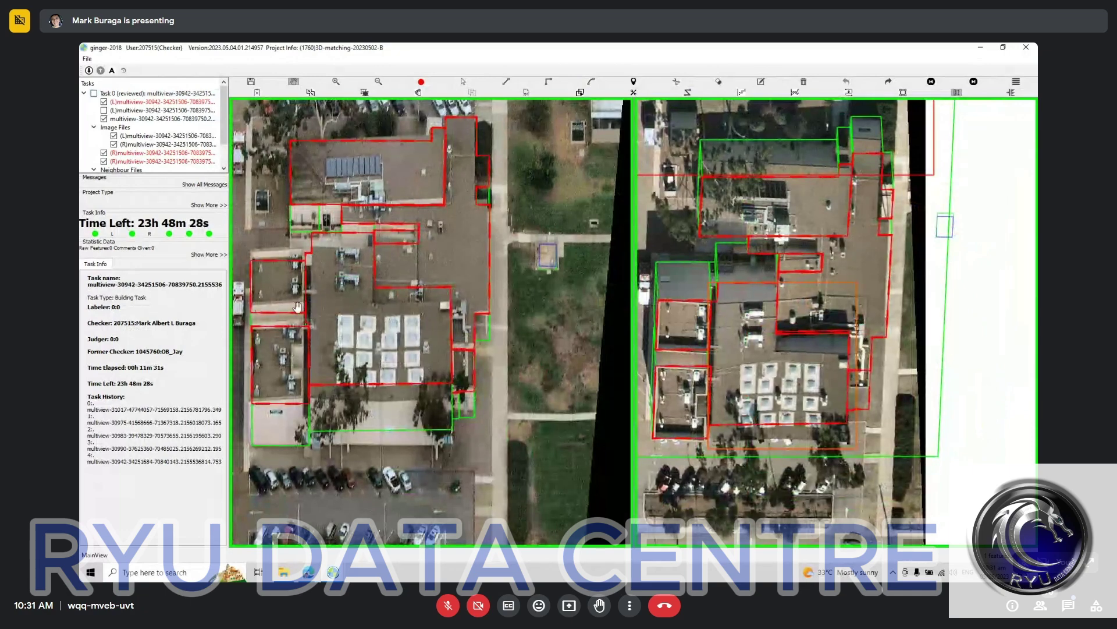
pyautogui.scroll(-2, 298, 306)
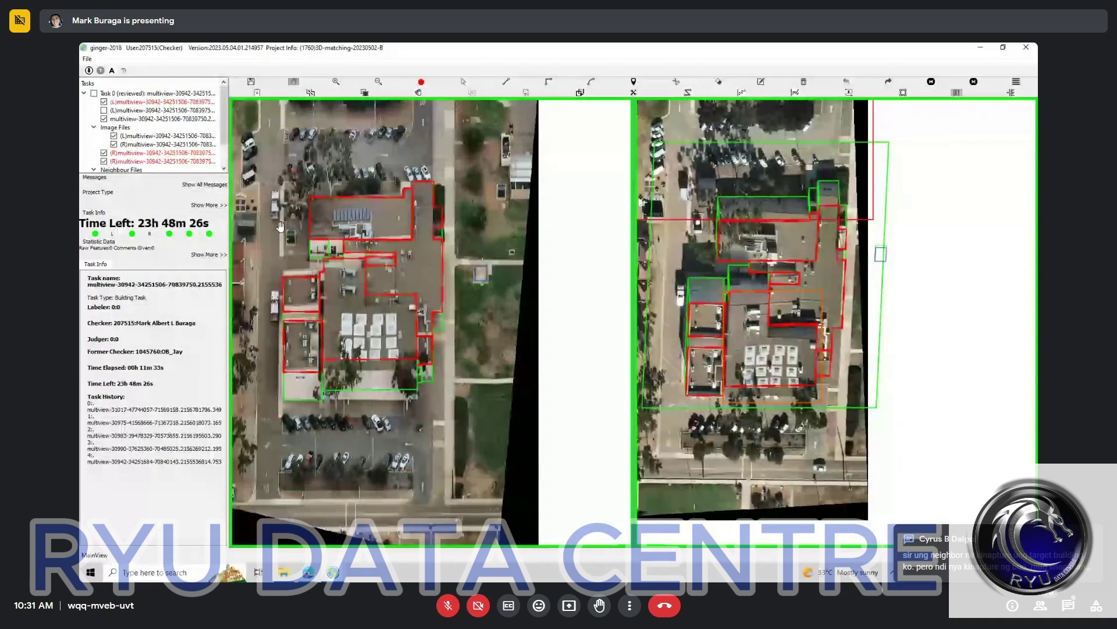
pyautogui.scroll(2, 373, 276)
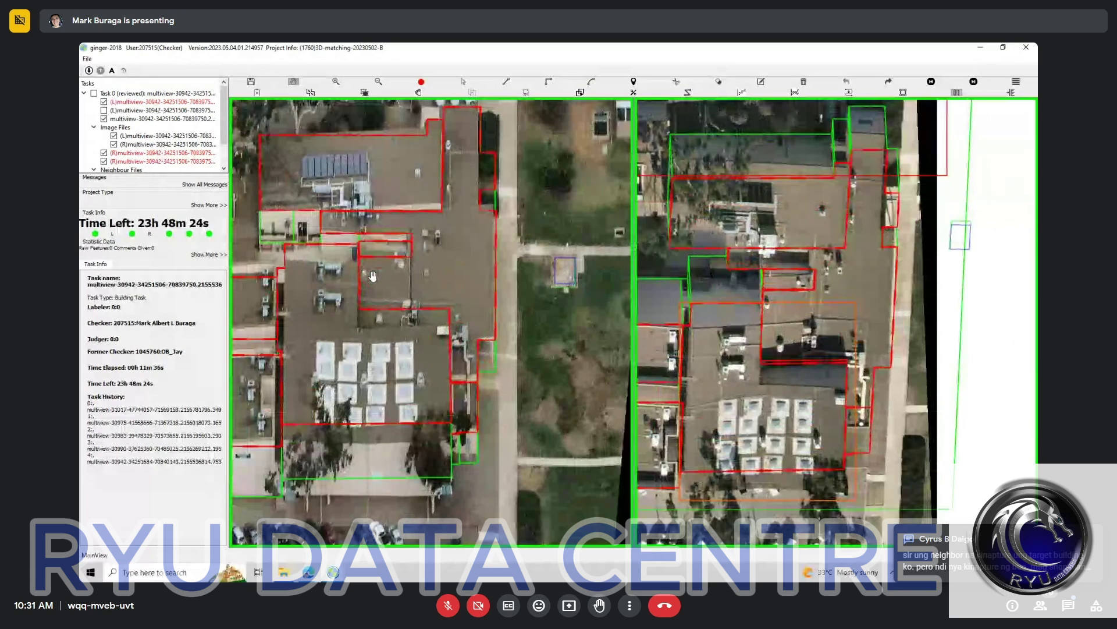
pyautogui.moveTo(372, 277); pyautogui.dragTo(441, 317)
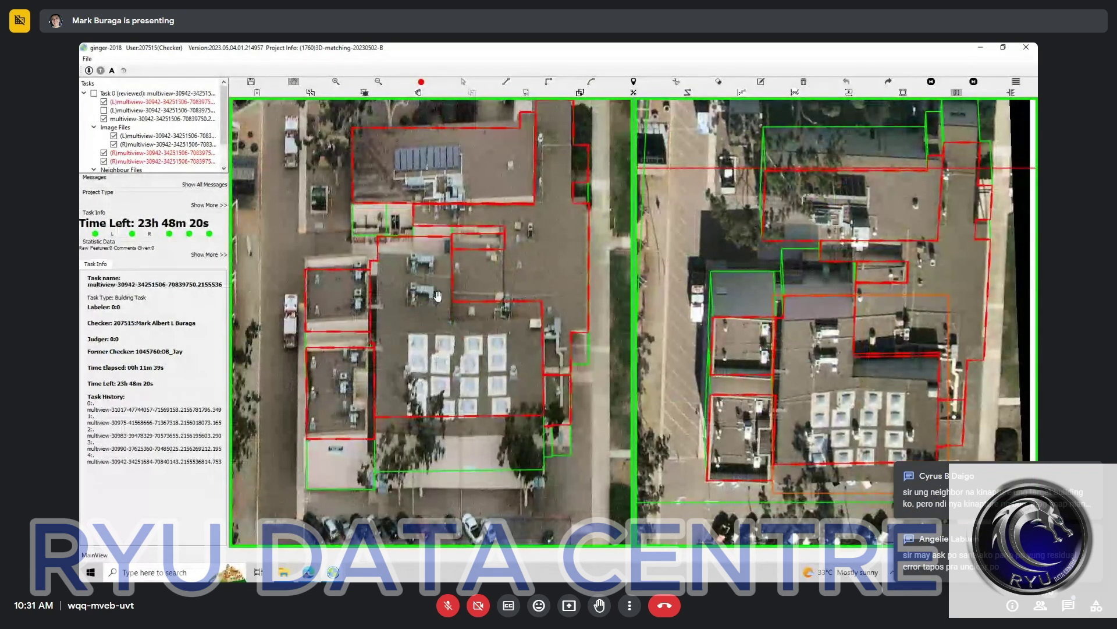
pyautogui.scroll(2, 407, 379)
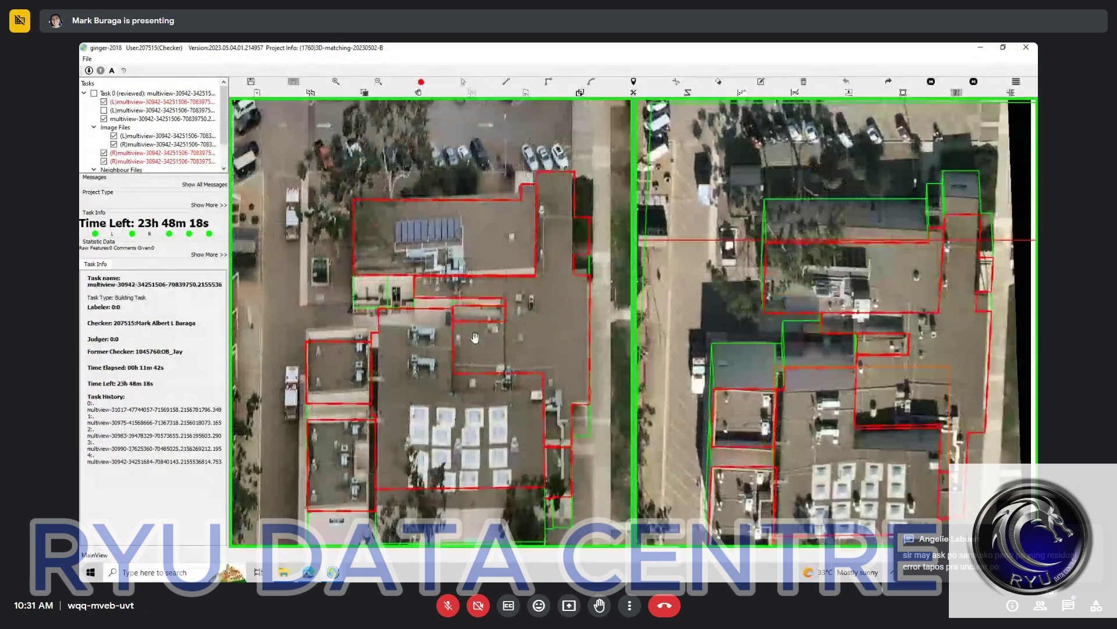
pyautogui.scroll(-2, 331, 485)
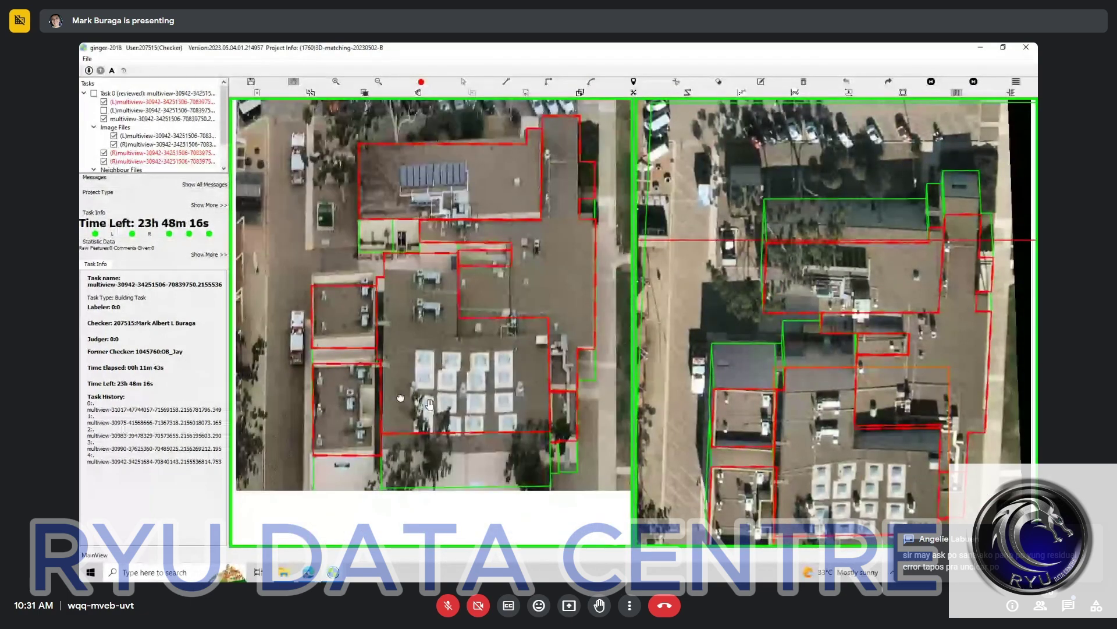
pyautogui.moveTo(293, 164); pyautogui.dragTo(591, 523)
pyautogui.press('Delete')
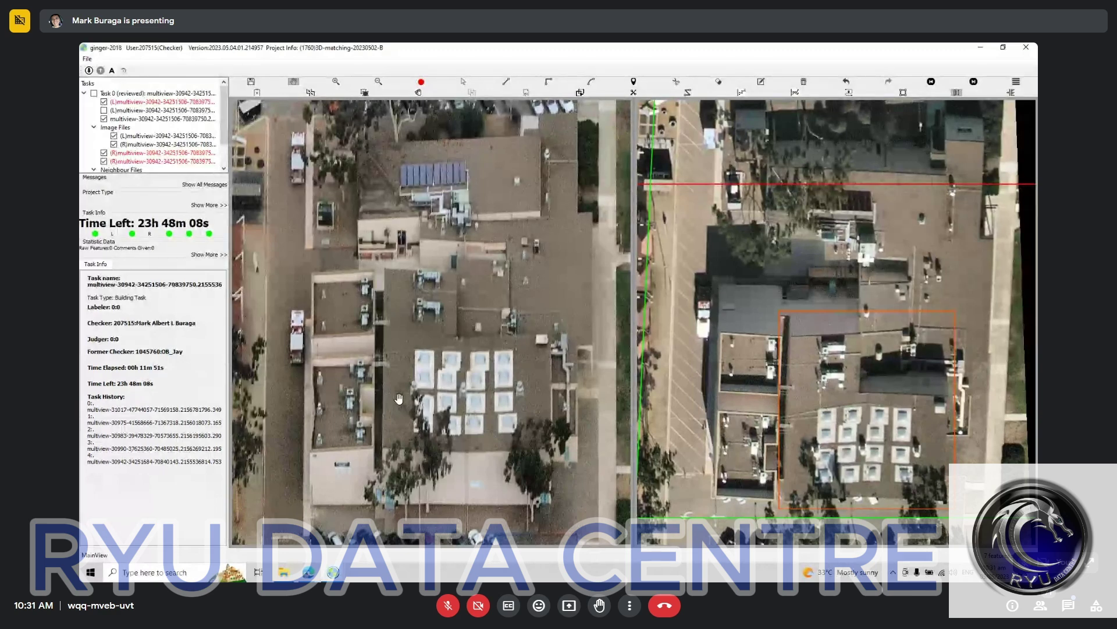
# Trace an L-shaped polygon around the lower roof section containing the white skylights in the L image
pyautogui.press('r')
pyautogui.click(312, 454)
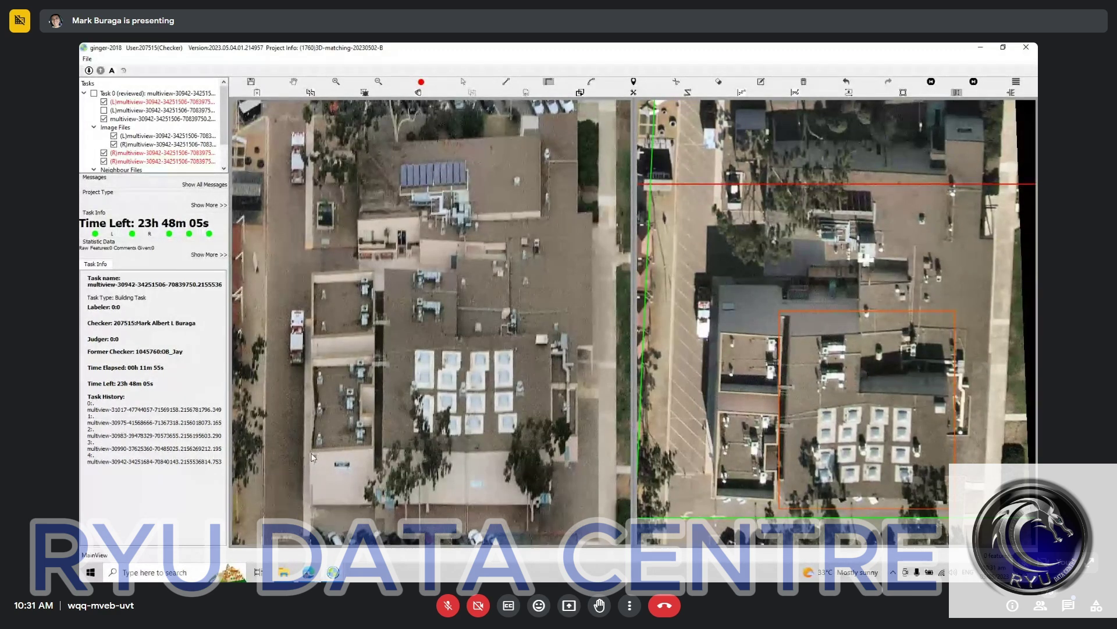
pyautogui.click(551, 451)
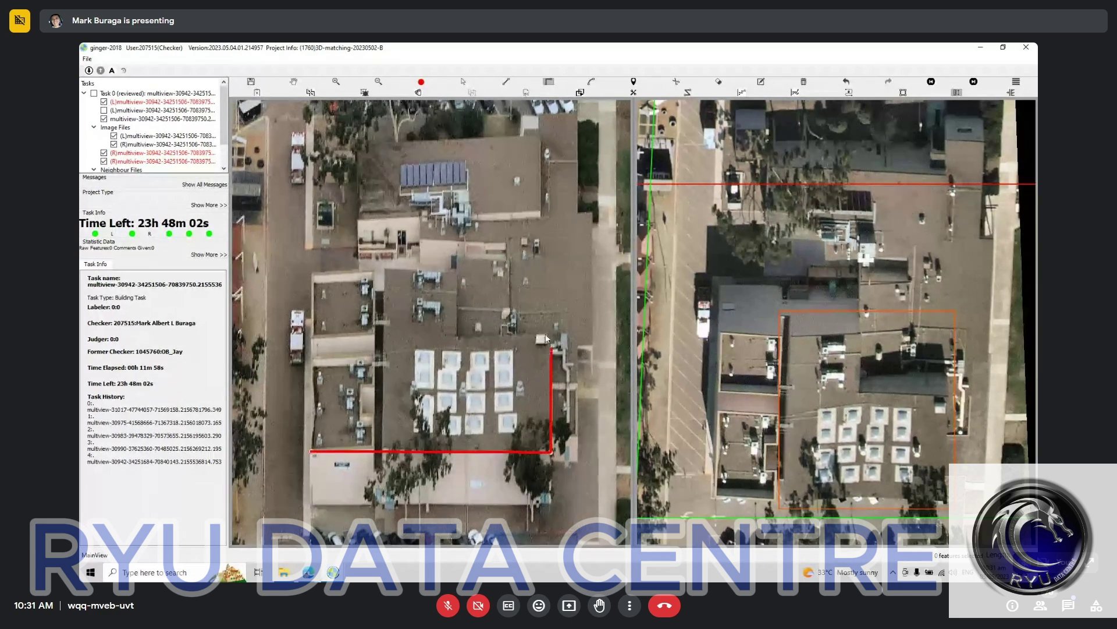
pyautogui.click(548, 334)
pyautogui.click(456, 333)
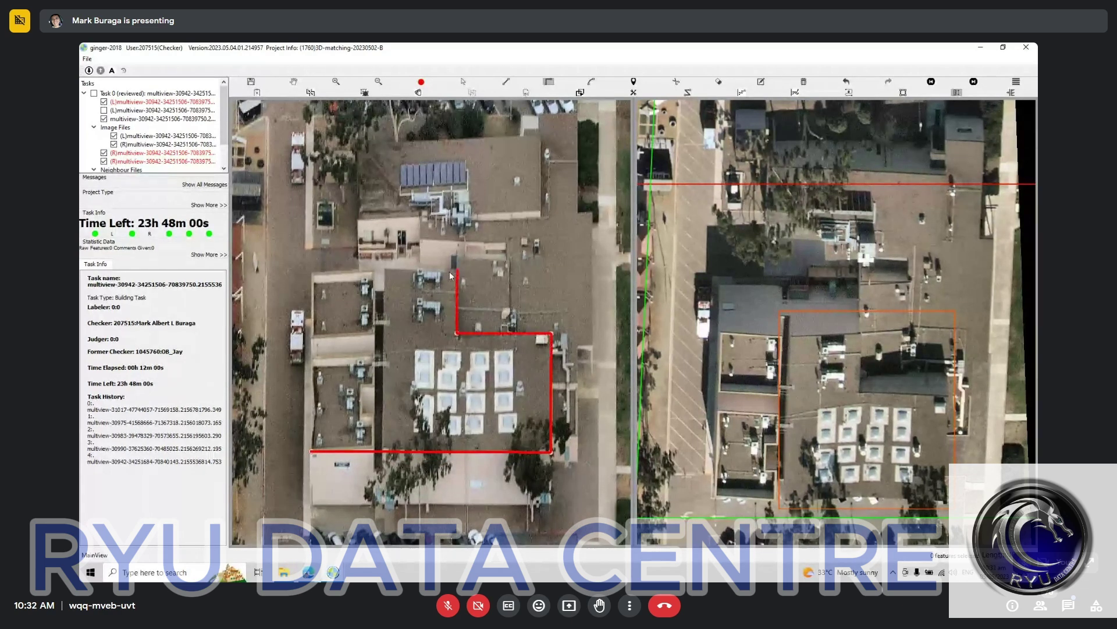
pyautogui.click(457, 275)
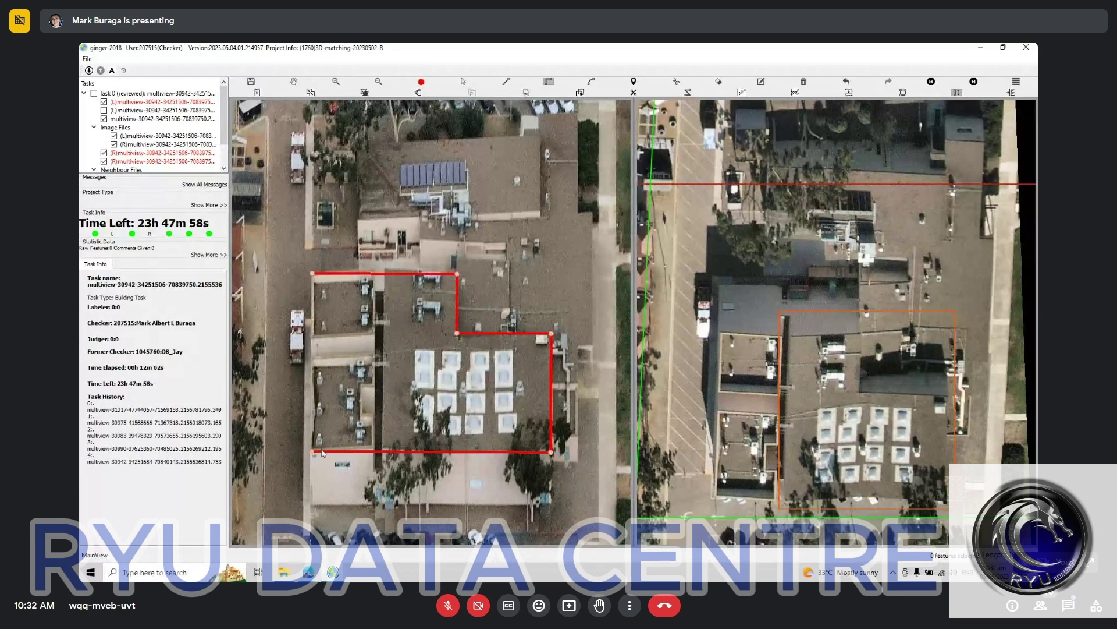
pyautogui.click(313, 457)
pyautogui.rightClick(395, 410)
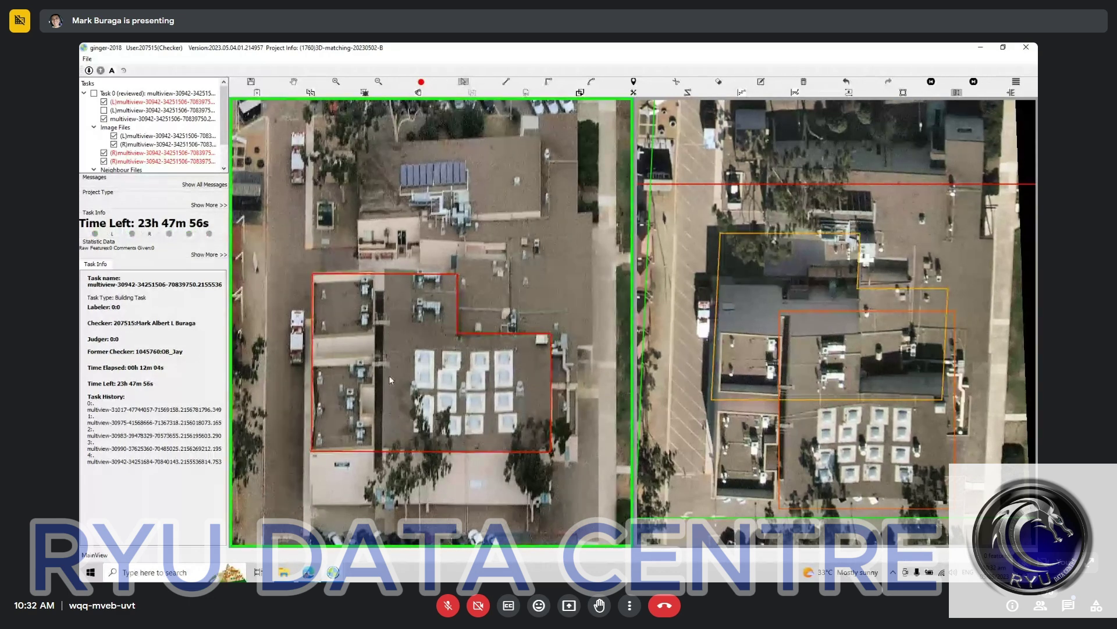
# Shift the L-shaped polygon's footprint to the building base and align its projected outline with the roof in the R image
pyautogui.click(378, 384)
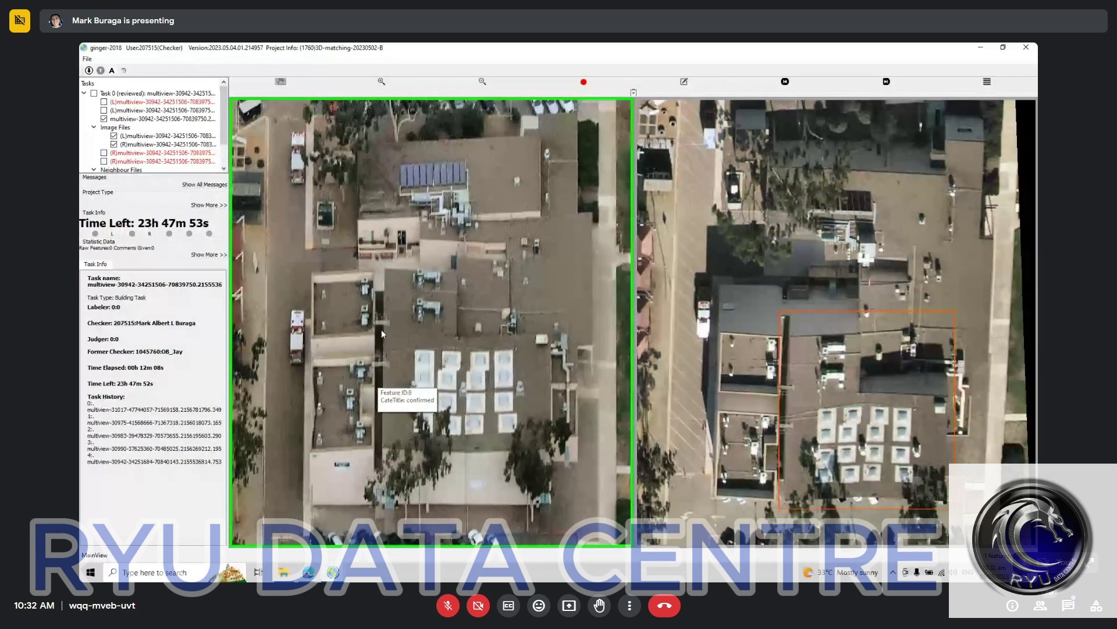
pyautogui.moveTo(386, 363); pyautogui.dragTo(386, 402)
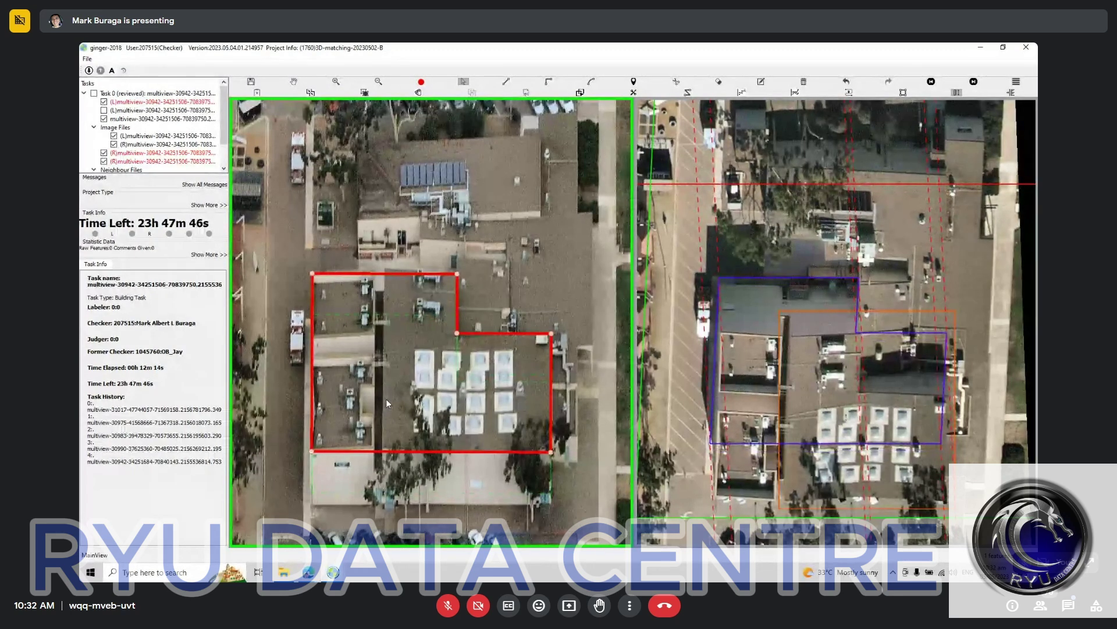
pyautogui.moveTo(386, 399); pyautogui.dragTo(385, 412)
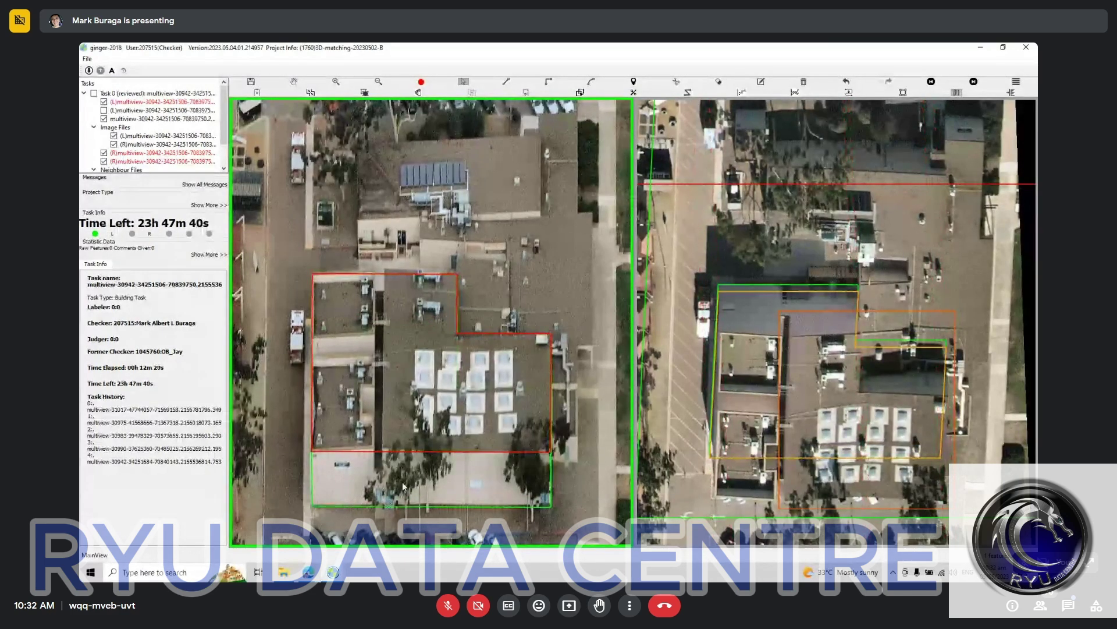
pyautogui.click(778, 346)
pyautogui.moveTo(764, 345); pyautogui.dragTo(778, 376)
pyautogui.click(914, 480)
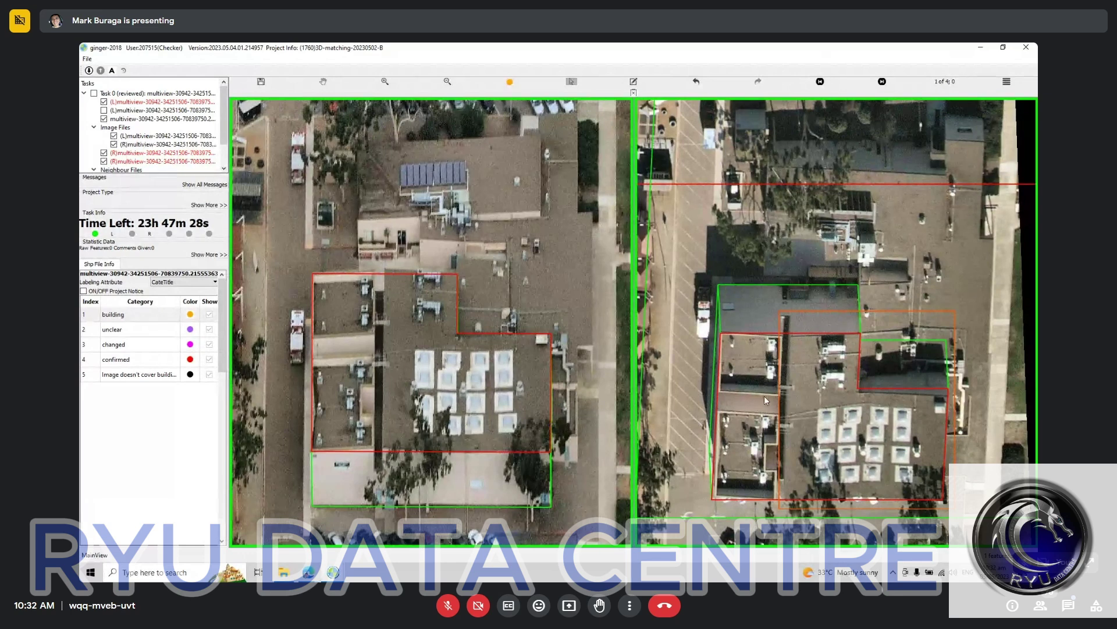
# Go to the second comparison image and confirm the match of the L-shaped roof outline and its base
pyautogui.scroll(1, 722, 386)
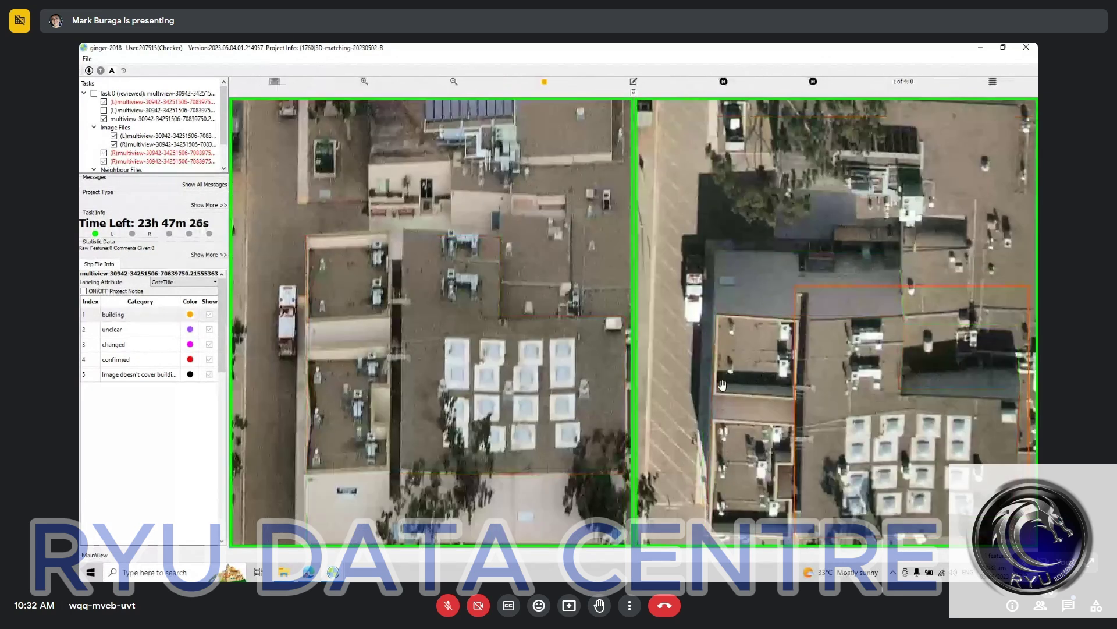
pyautogui.press('Right')
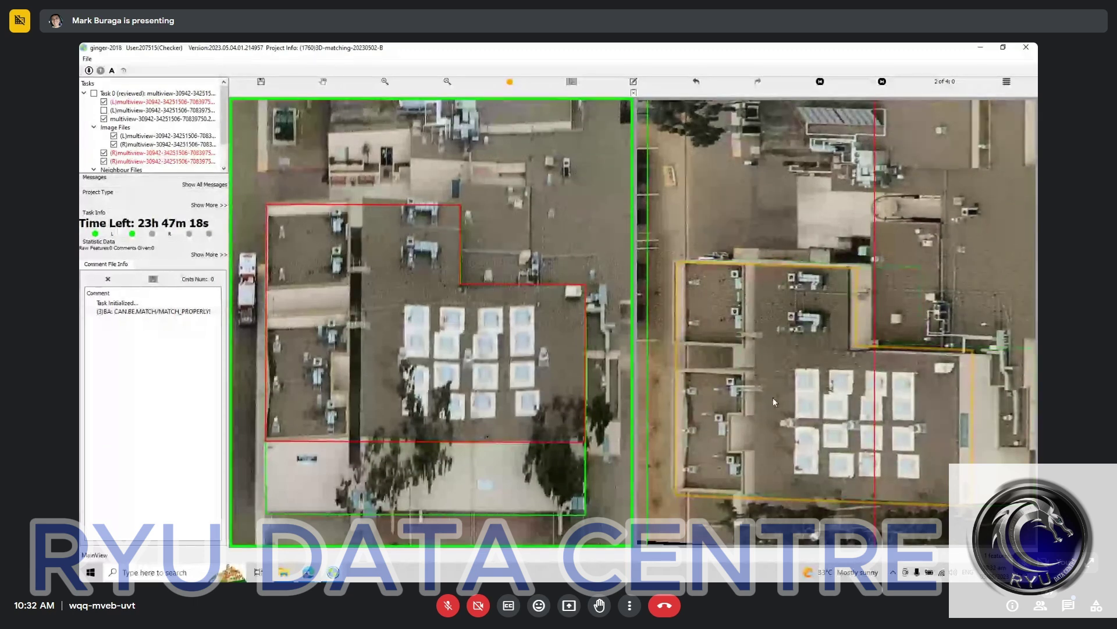
pyautogui.click(788, 379)
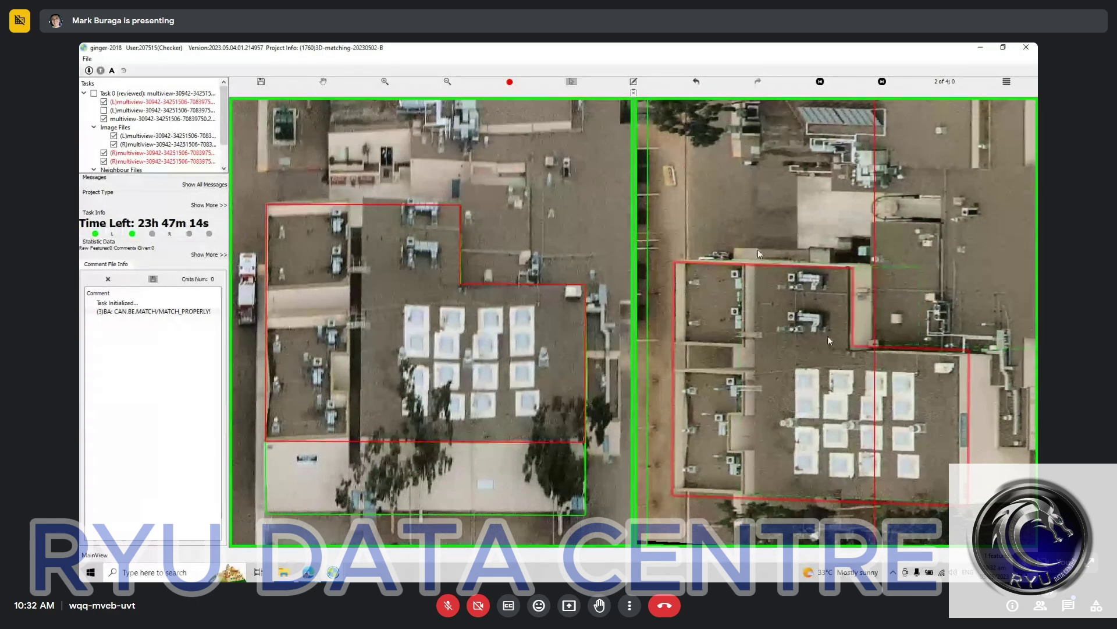
pyautogui.click(700, 270)
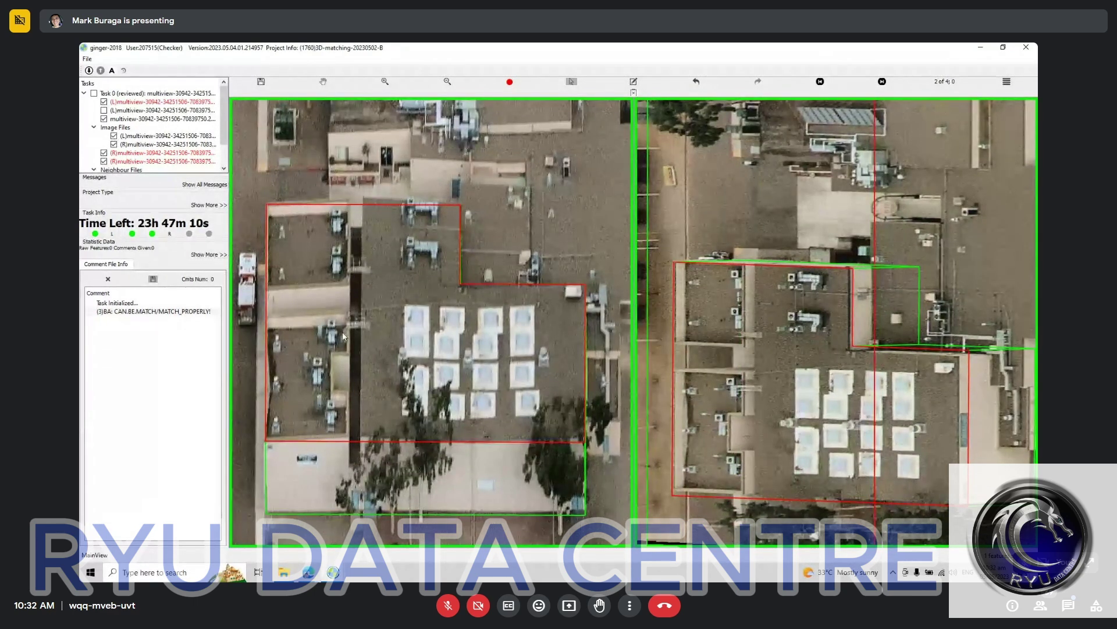
# Split off the lower-left roof block inside the L-shaped polygon in the L image, including the notch on its inner edge
pyautogui.click(267, 315)
pyautogui.press('d')
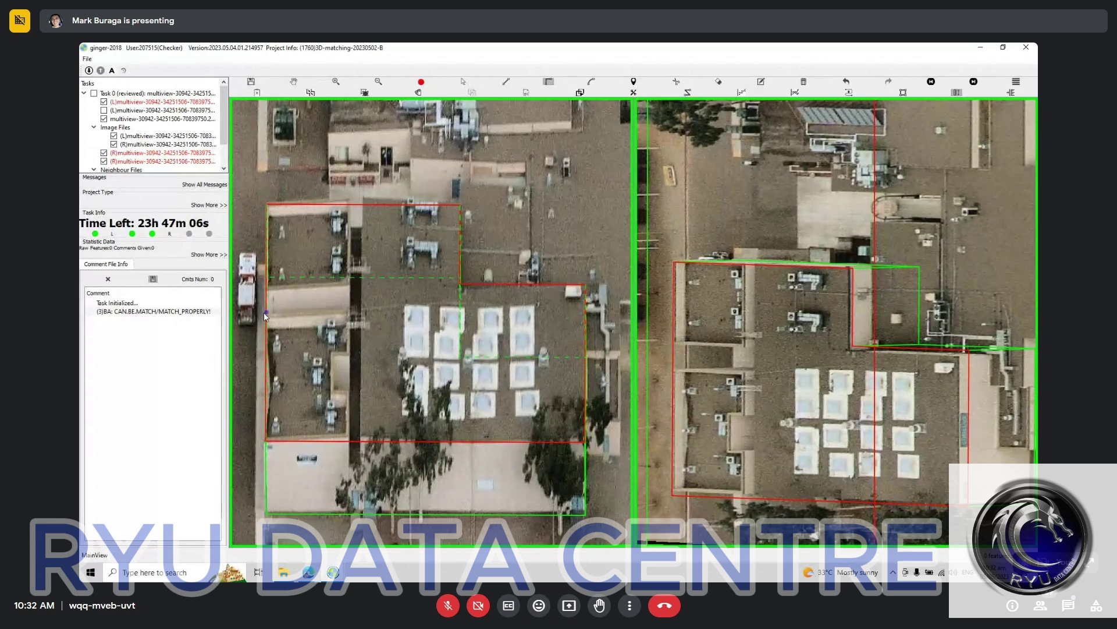
pyautogui.click(266, 313)
pyautogui.click(349, 313)
pyautogui.press('Escape')
pyautogui.click(266, 314)
pyautogui.click(351, 313)
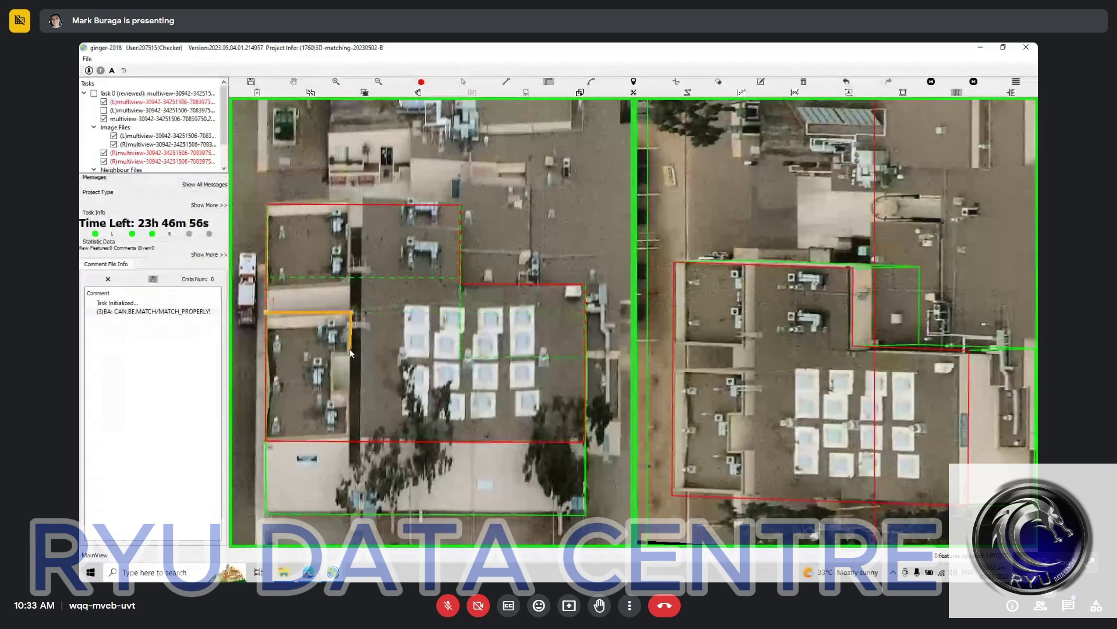
pyautogui.click(351, 353)
pyautogui.doubleClick(343, 453)
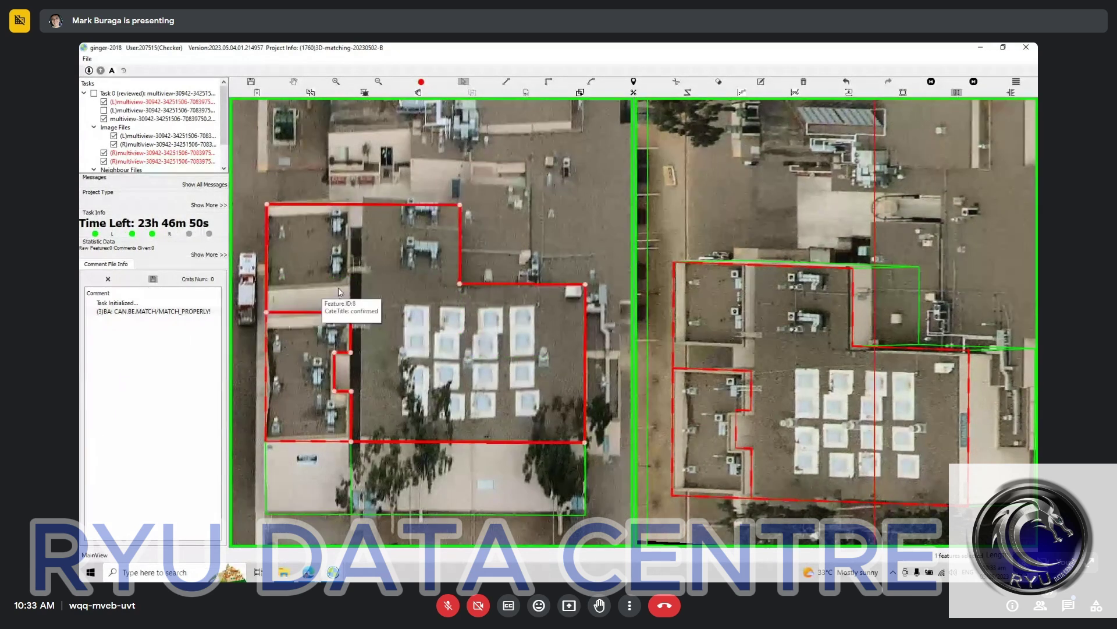
# Outline the upper-left roof block and separate the main roof along the narrow dark gap beside both small blocks
pyautogui.click(265, 288)
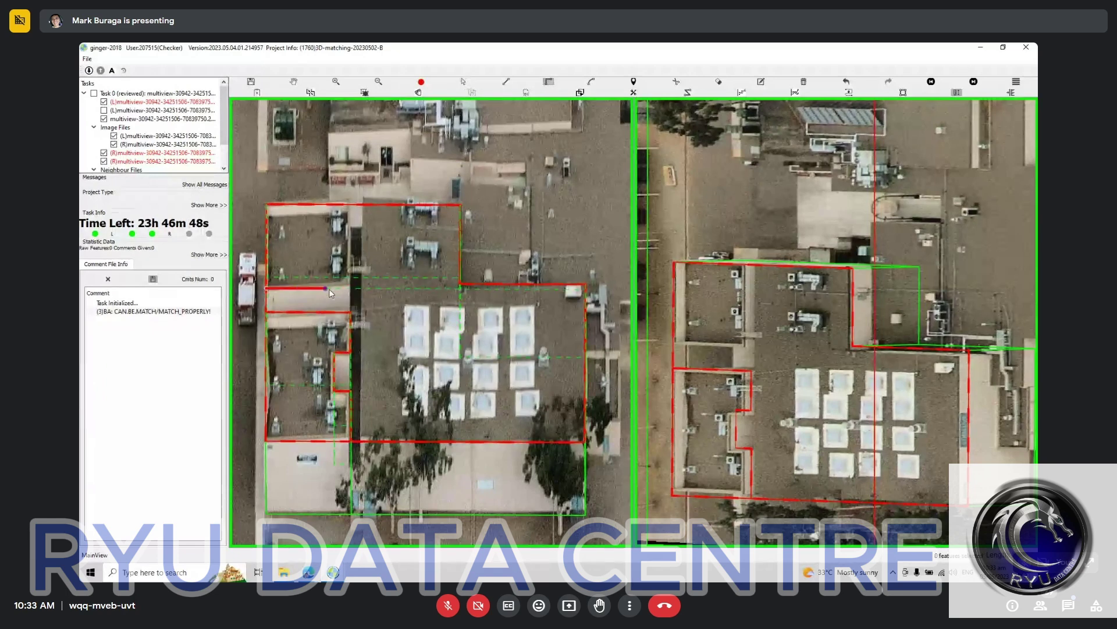
pyautogui.click(347, 288)
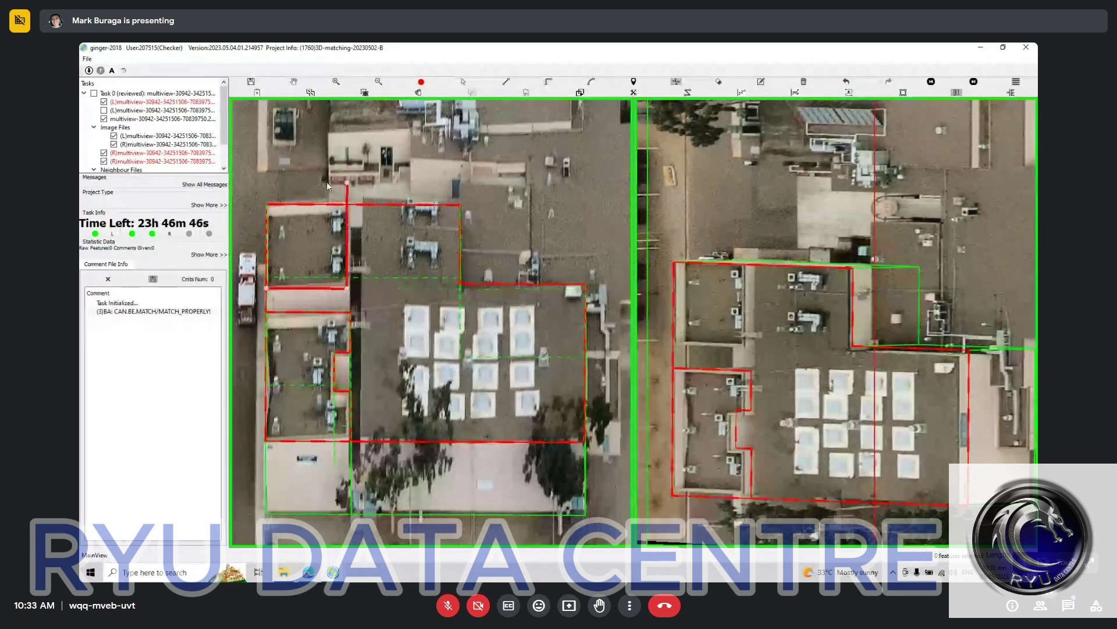
pyautogui.click(366, 204)
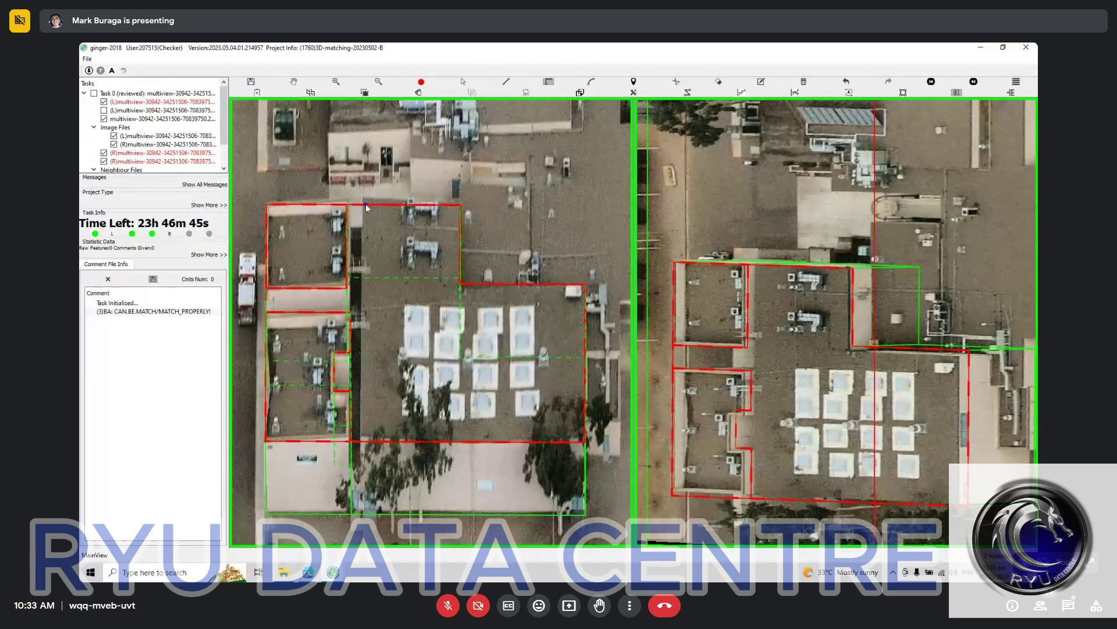
pyautogui.click(366, 204)
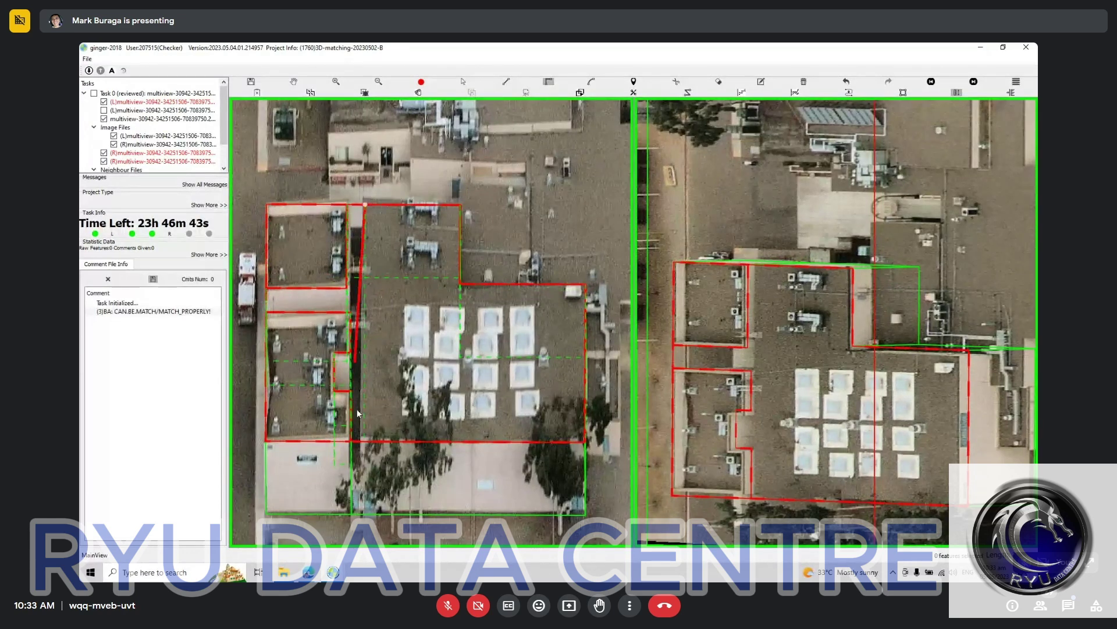
pyautogui.click(364, 460)
pyautogui.rightClick(319, 298)
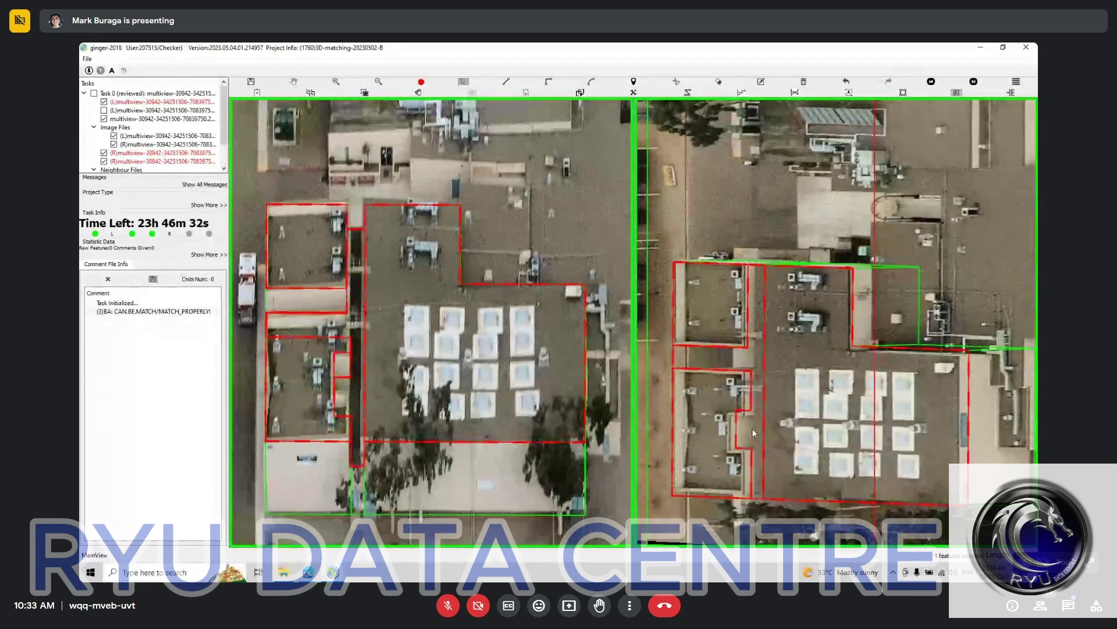
# Select the recessed strip between the two small roof blocks in the second comparison image and match it at its lower level
pyautogui.click(714, 360)
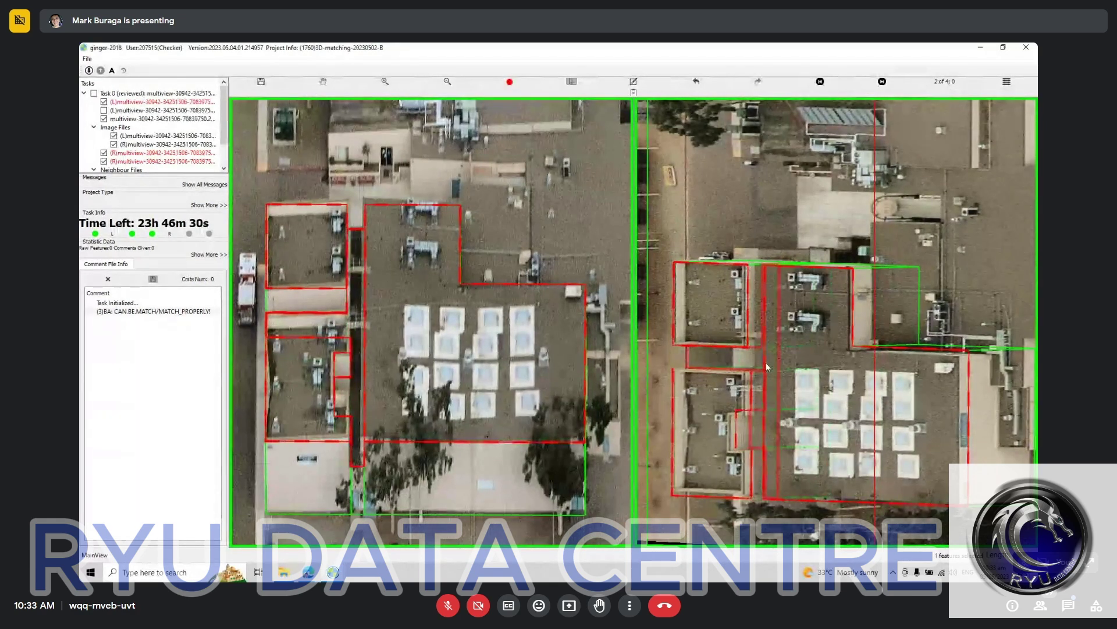
pyautogui.press('Escape')
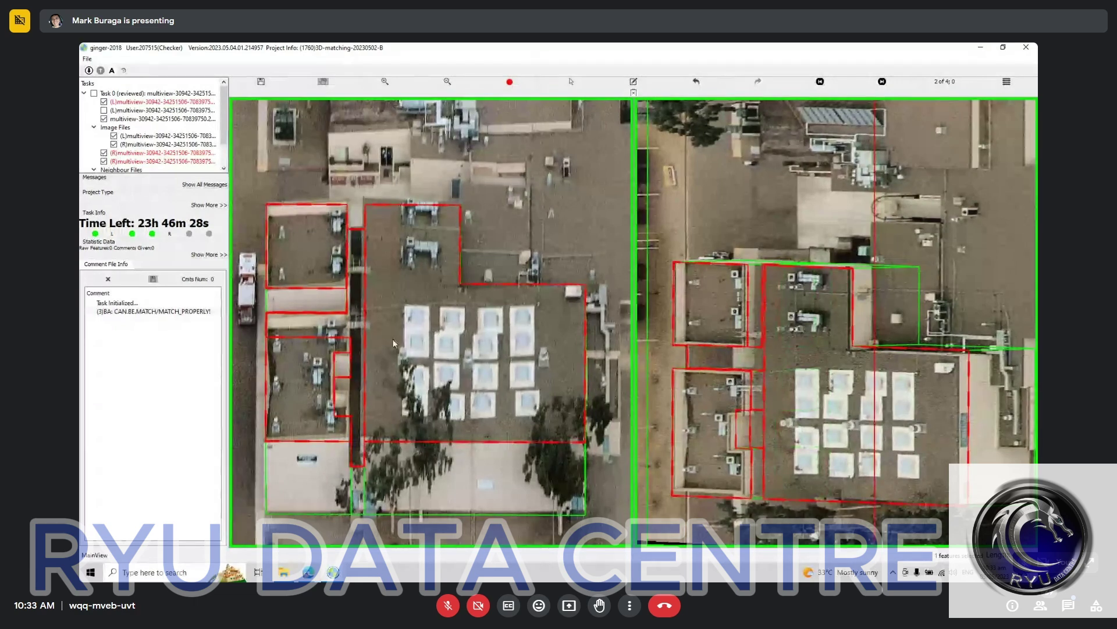
pyautogui.click(723, 365)
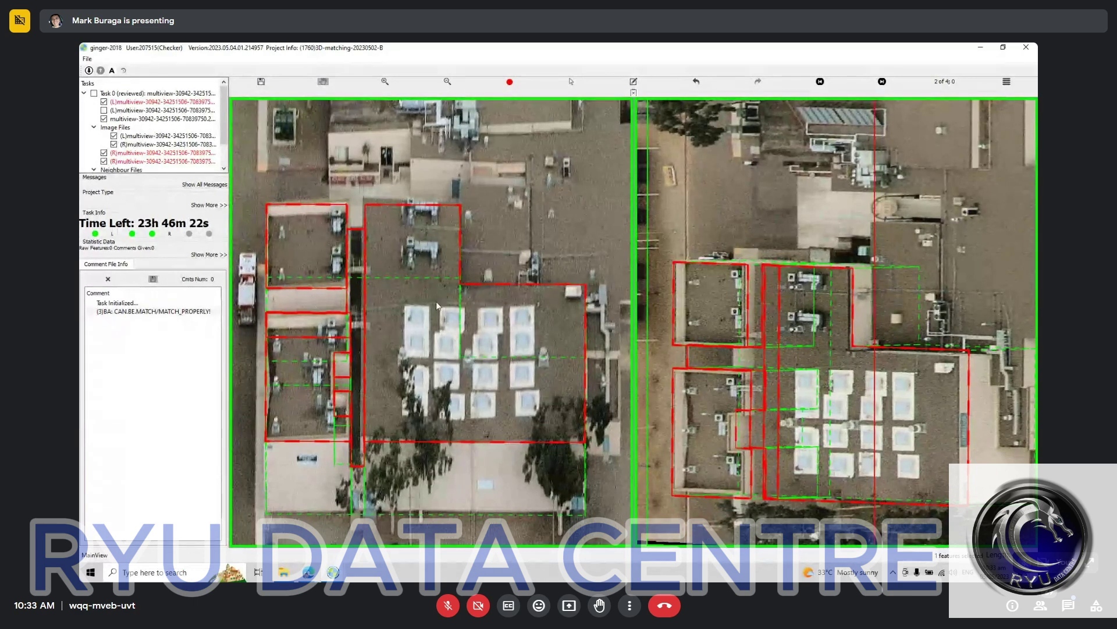
# Go to the third comparison image and look over the roof areas without outlines north and east of the L-shaped roof
pyautogui.press('n')
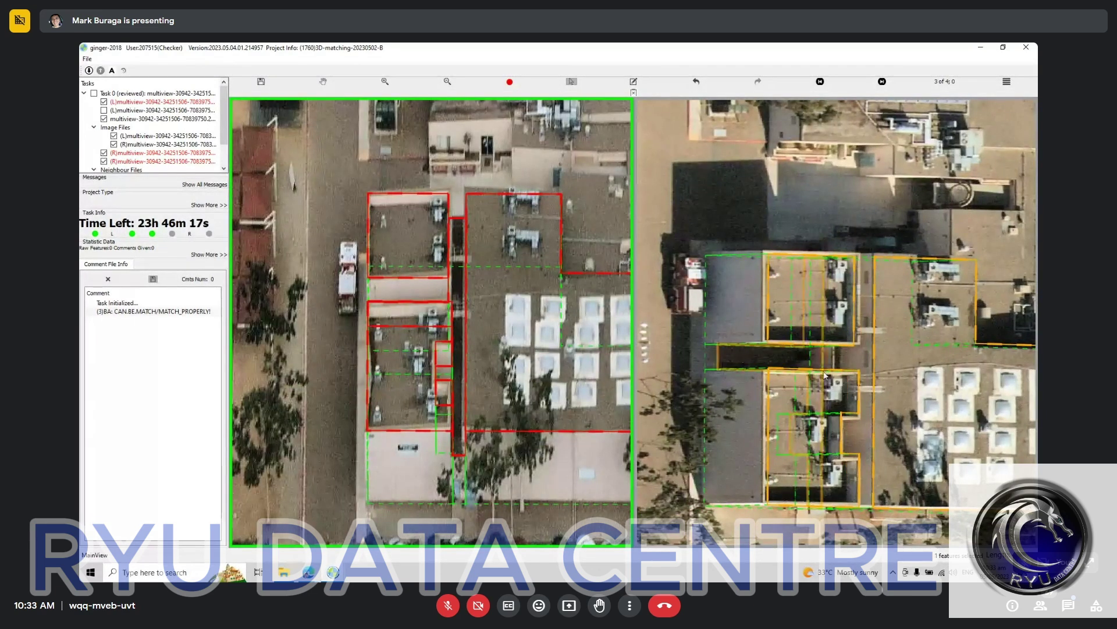
pyautogui.click(442, 324)
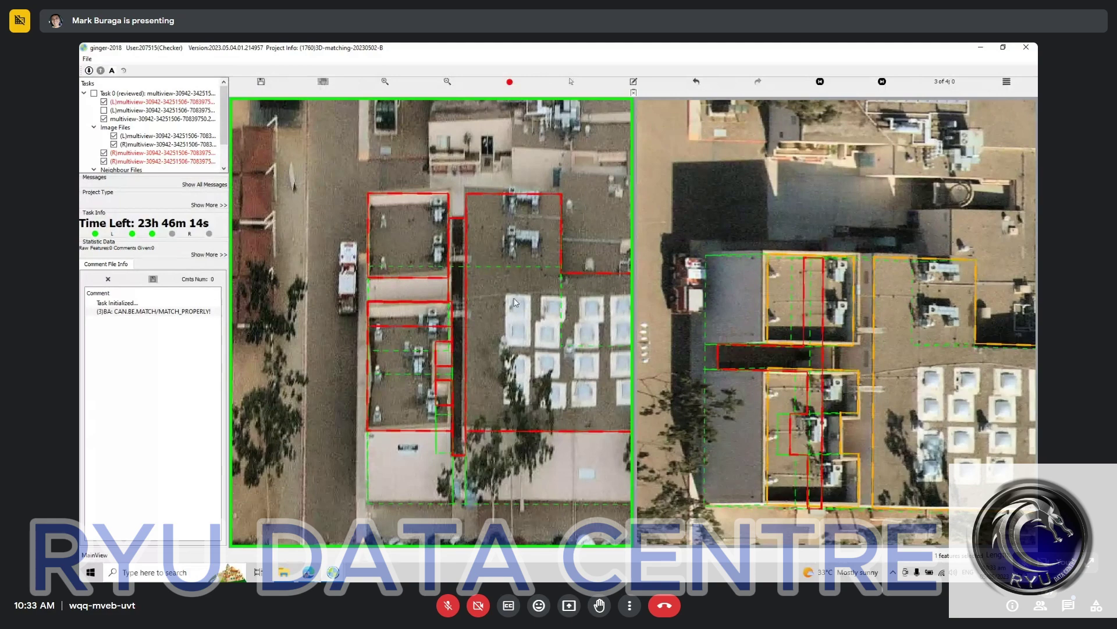
pyautogui.press('space')
pyautogui.moveTo(492, 342); pyautogui.dragTo(248, 343)
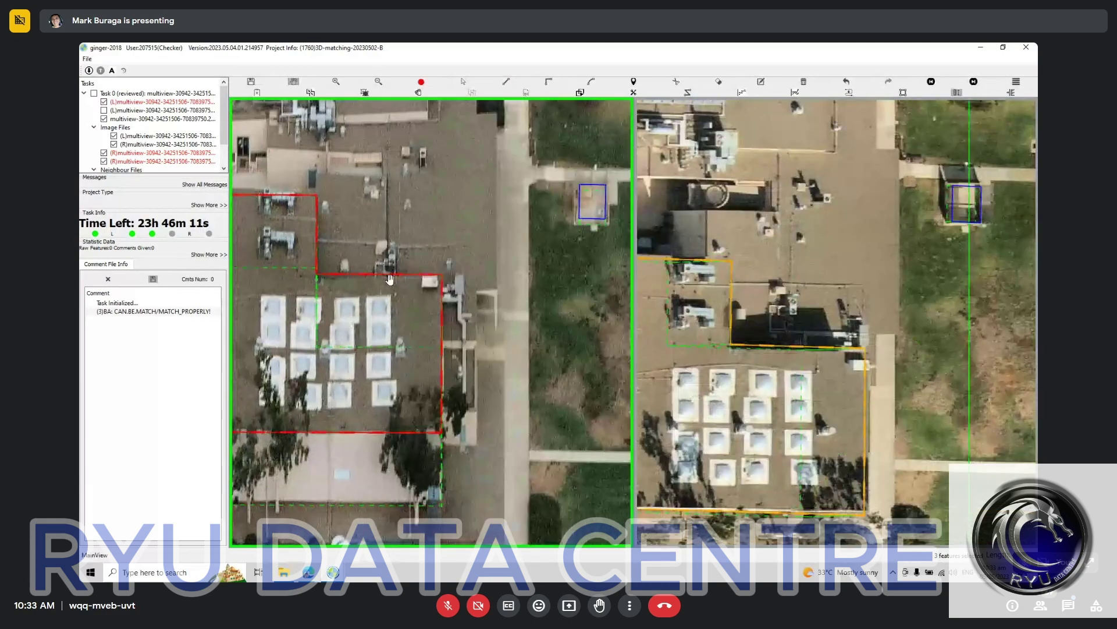
pyautogui.scroll(1, 391, 280)
pyautogui.moveTo(364, 221); pyautogui.dragTo(308, 273)
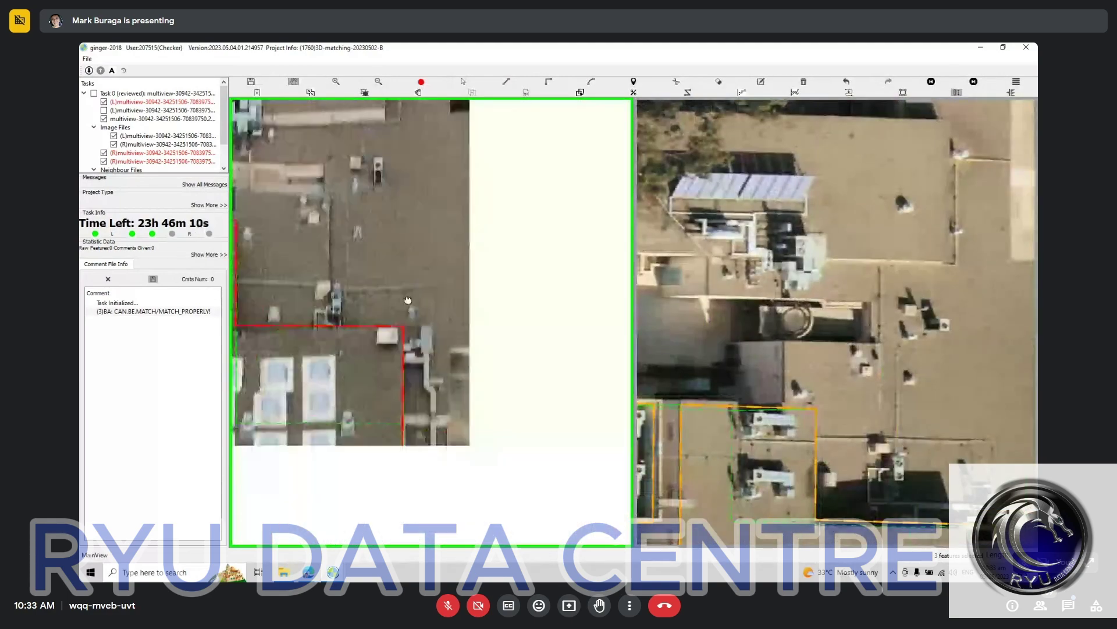
pyautogui.moveTo(415, 473); pyautogui.dragTo(409, 368)
pyautogui.scroll(-1, 410, 368)
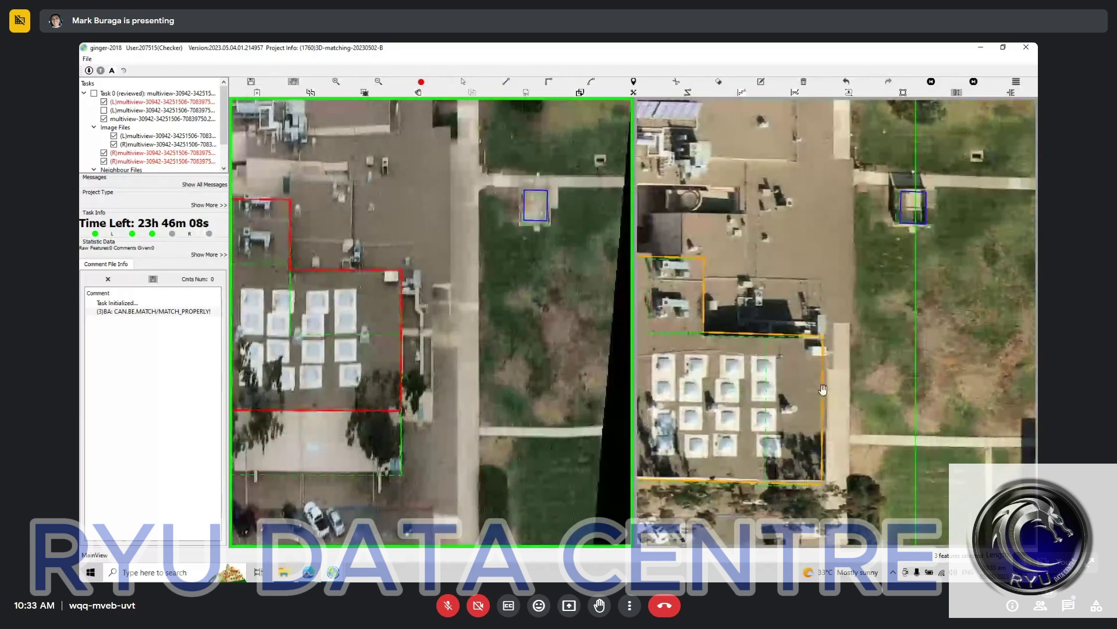
pyautogui.moveTo(797, 257); pyautogui.dragTo(767, 397)
pyautogui.moveTo(810, 186); pyautogui.dragTo(902, 217)
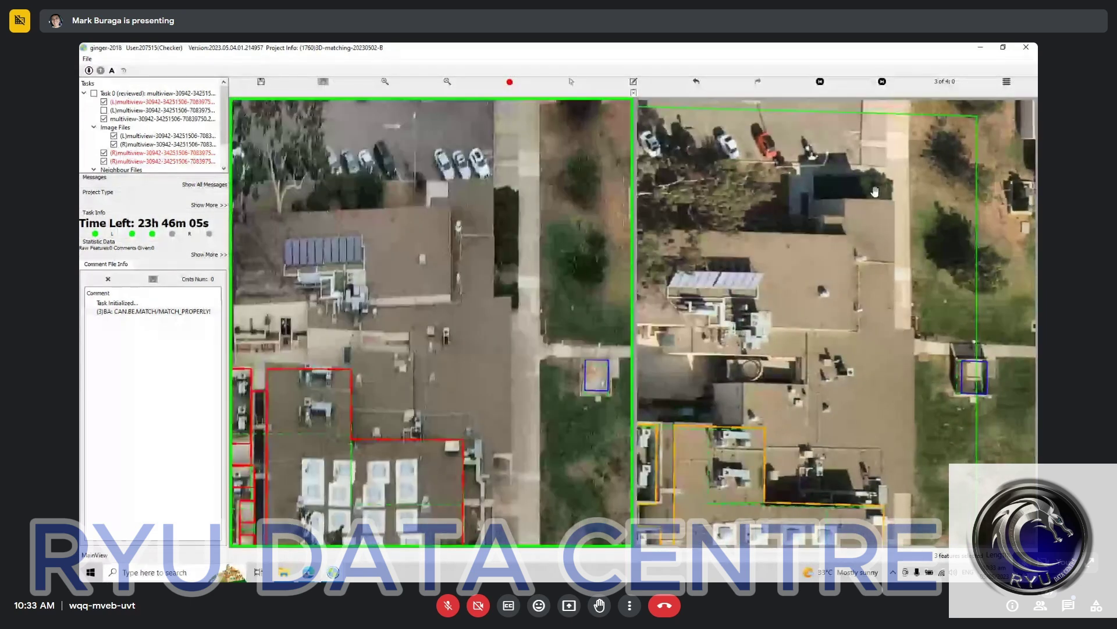
pyautogui.moveTo(403, 292); pyautogui.dragTo(521, 281)
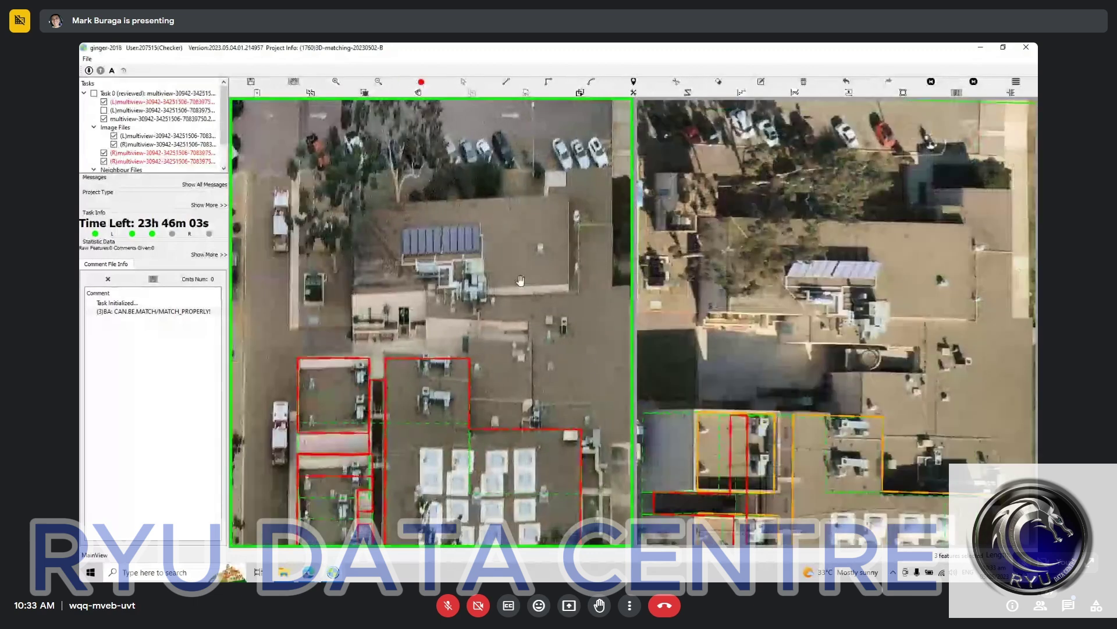
# Outline the rectangular northern roof block with the solar panels in the L image
pyautogui.press('space')
pyautogui.press('space')
pyautogui.press('r')
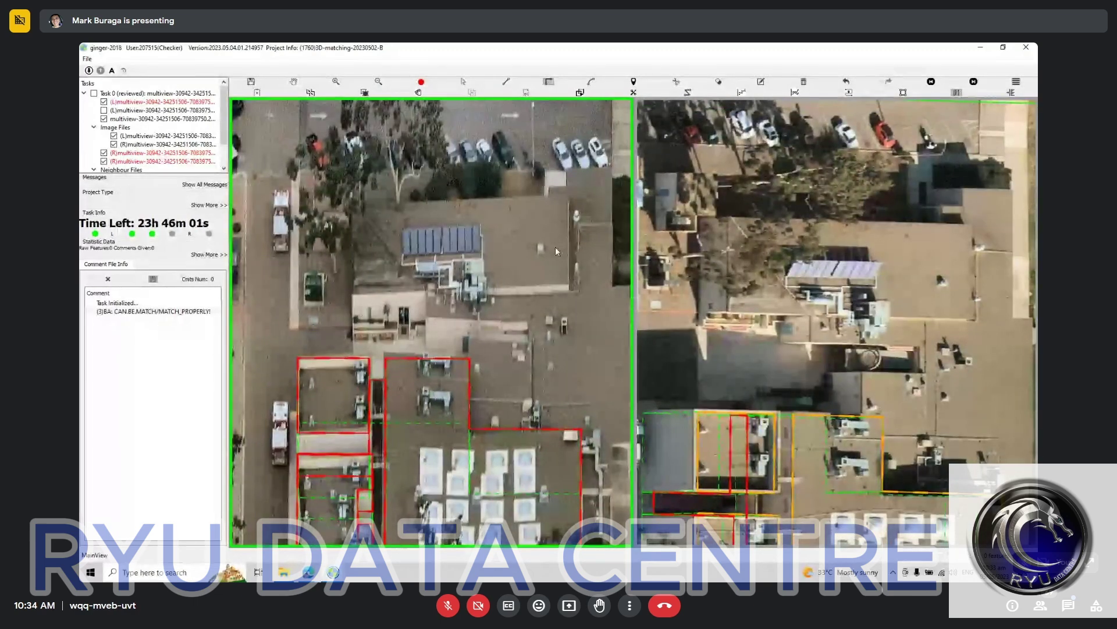
pyautogui.click(567, 194)
pyautogui.press('Escape')
pyautogui.click(569, 283)
pyautogui.click(352, 285)
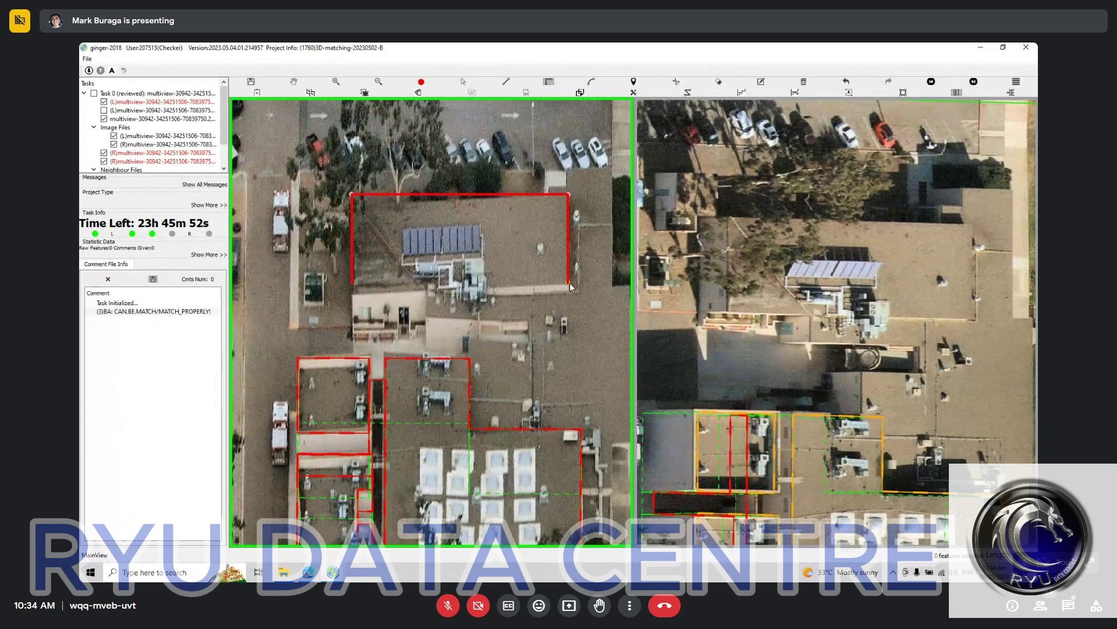
pyautogui.click(570, 286)
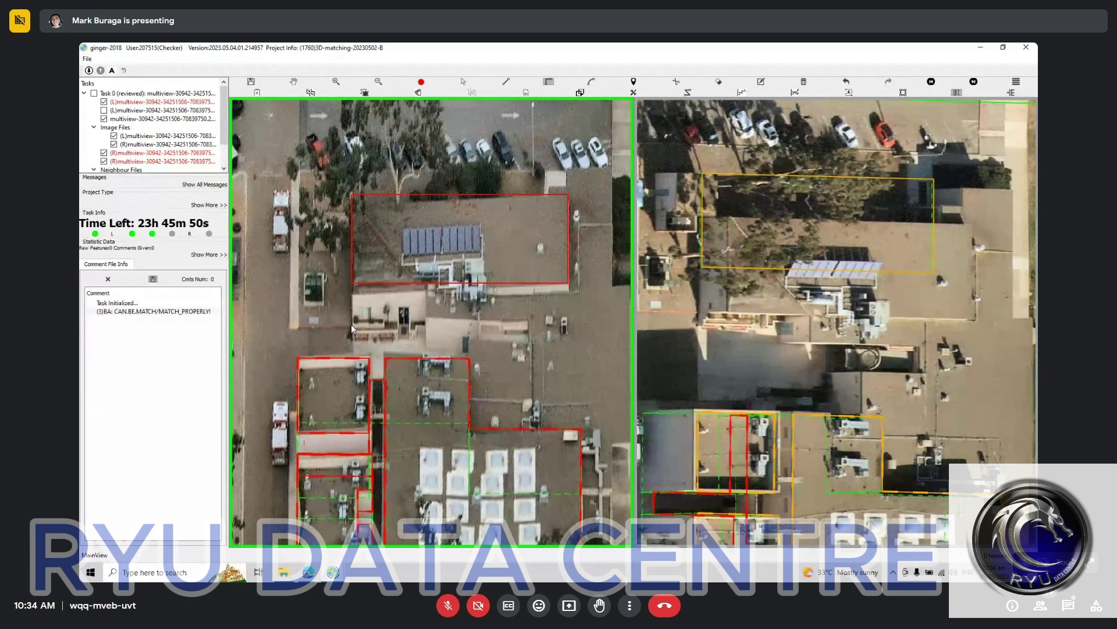
pyautogui.press('Escape')
# Match the solar-panel roof outline and its base to the building in the third comparison image
pyautogui.click(501, 235)
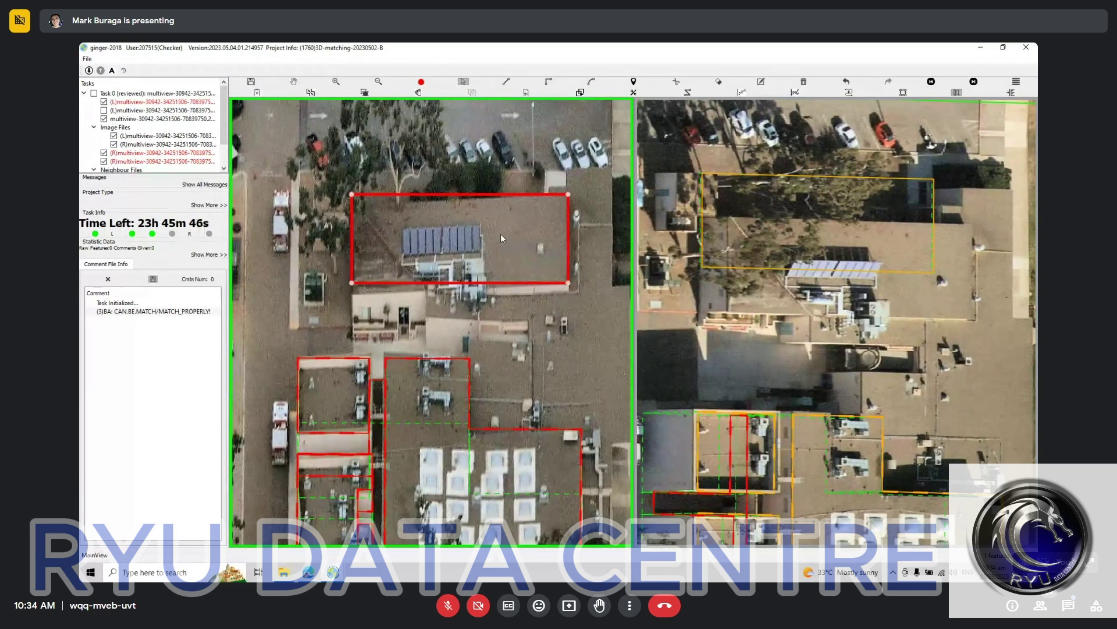
pyautogui.moveTo(501, 234); pyautogui.dragTo(489, 284)
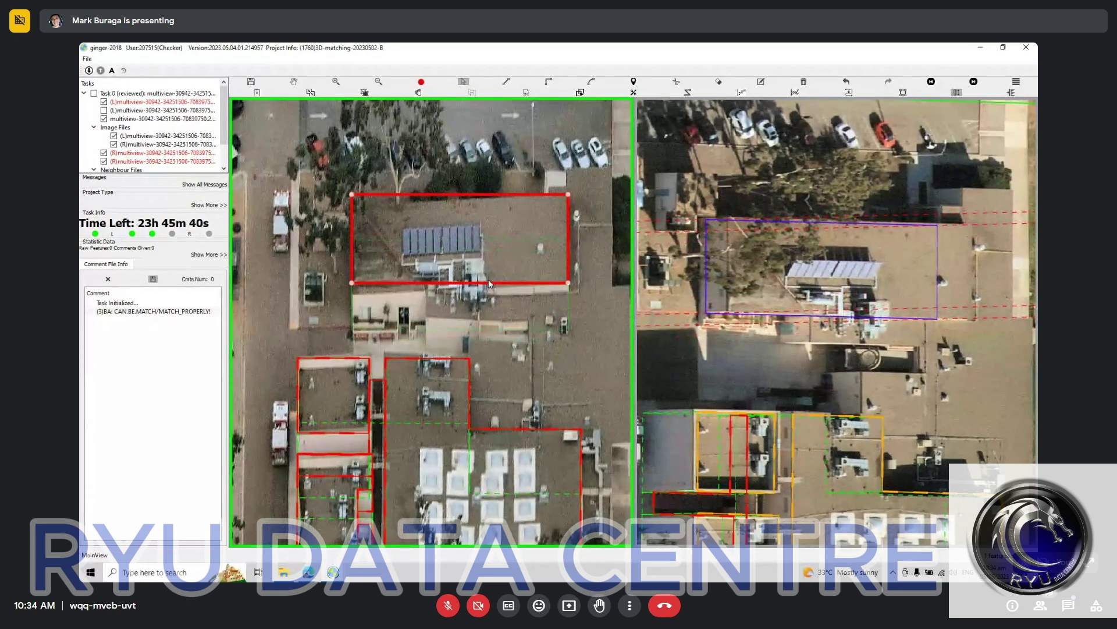
pyautogui.moveTo(545, 306); pyautogui.dragTo(579, 306)
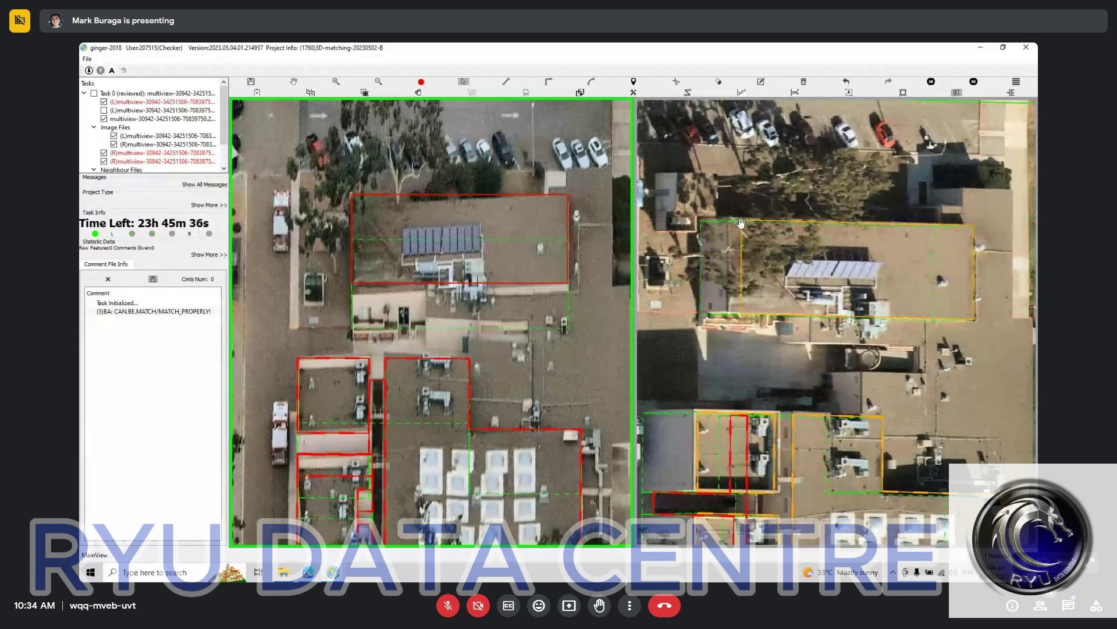
# Compare the solar-panel roof and surrounding building in both images with the outlines shown and hidden
pyautogui.scroll(2, 741, 224)
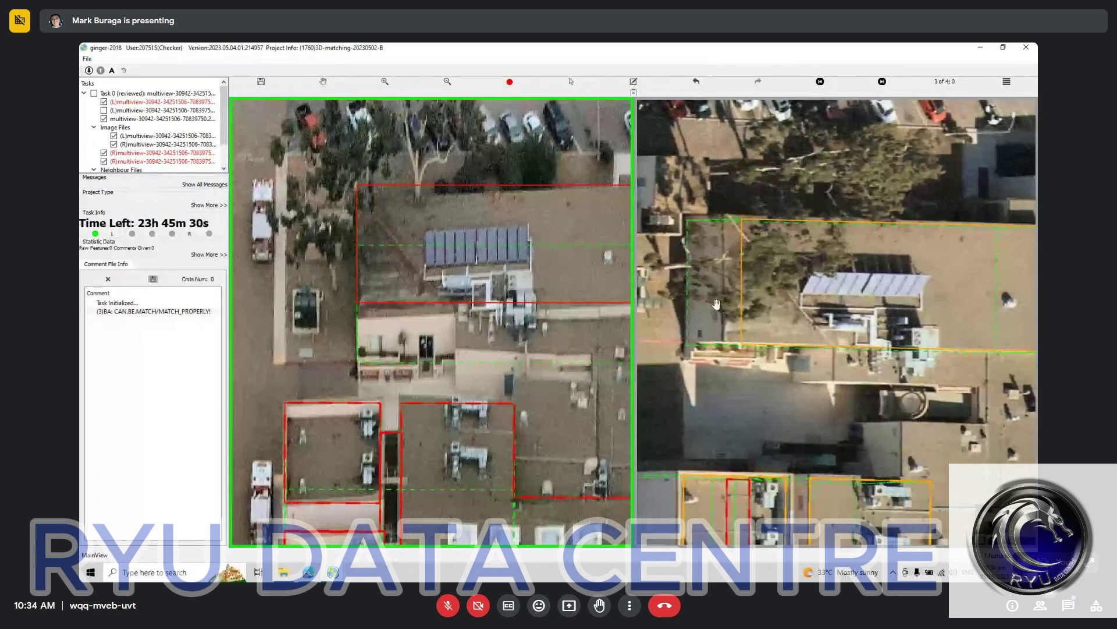
pyautogui.scroll(-3, 409, 313)
pyautogui.press('space')
pyautogui.press('space')
pyautogui.press('space')
pyautogui.press('space')
pyautogui.press('space')
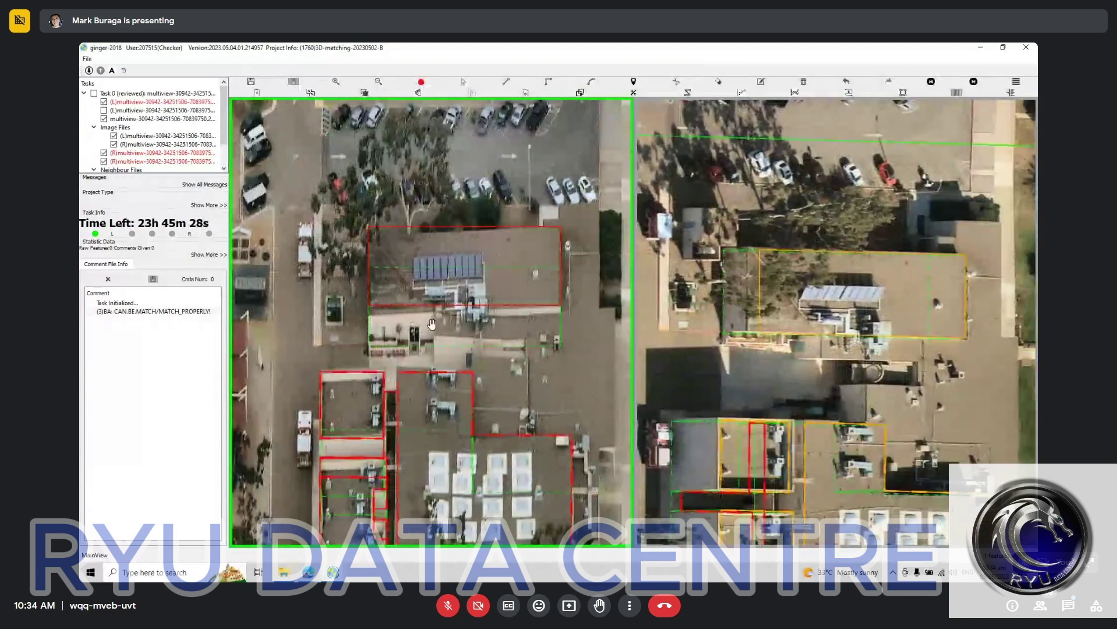
pyautogui.moveTo(416, 343); pyautogui.dragTo(379, 336)
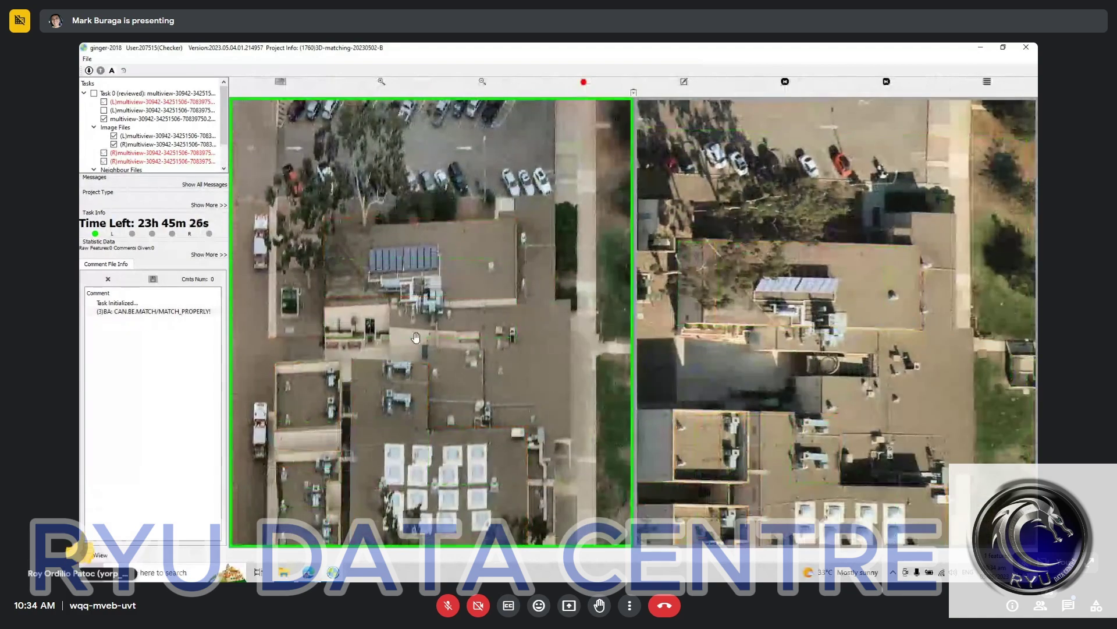
pyautogui.scroll(2, 407, 334)
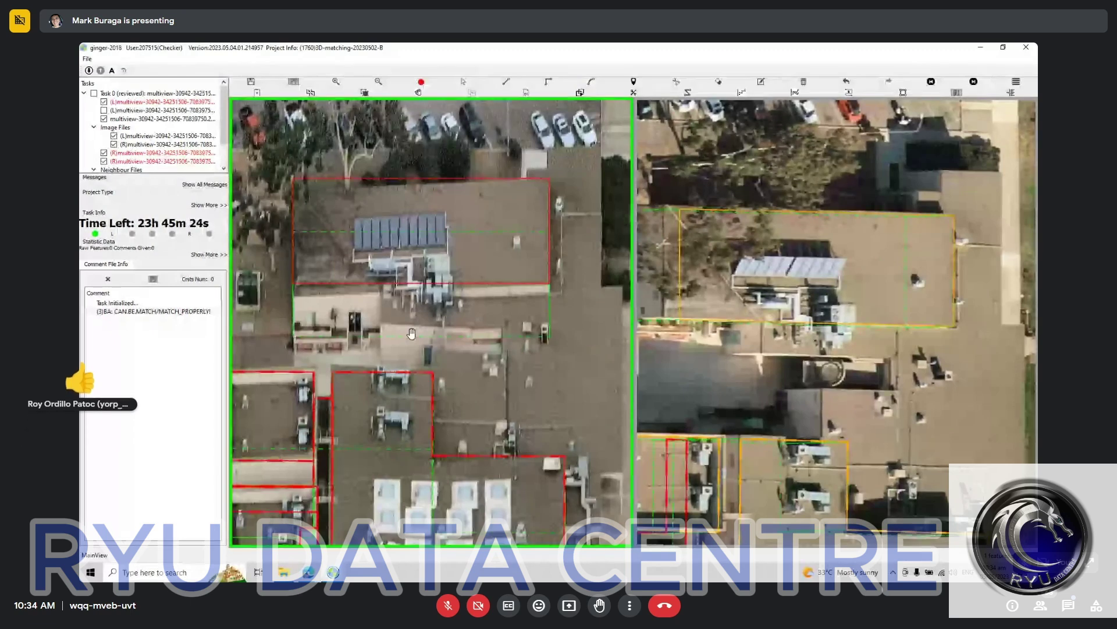
pyautogui.scroll(-4, 412, 333)
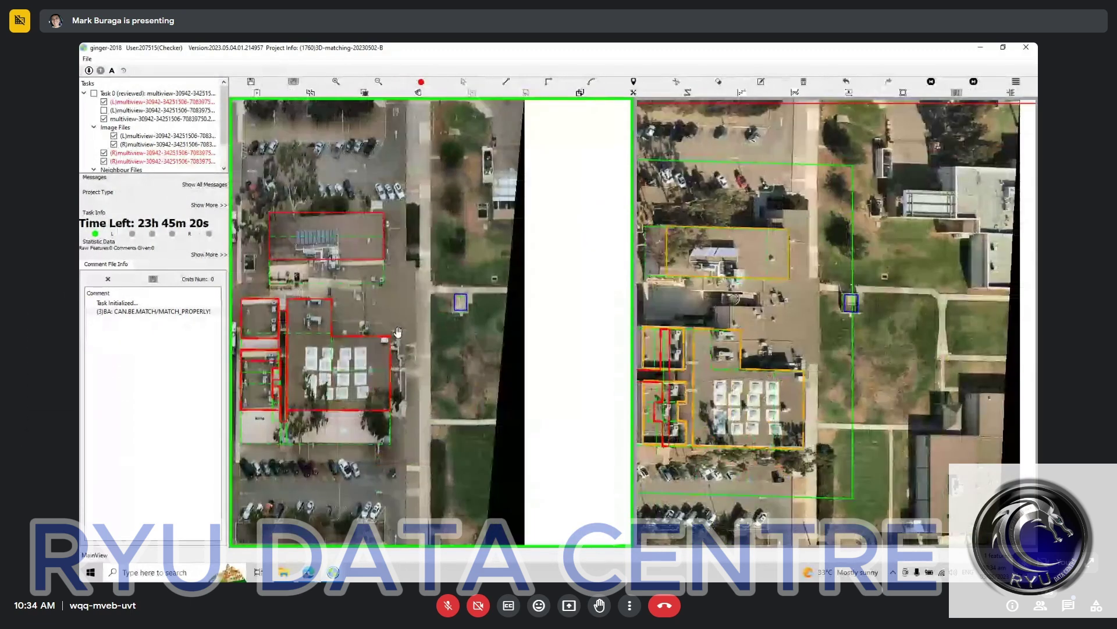
pyautogui.scroll(2, 337, 287)
pyautogui.scroll(1, 399, 385)
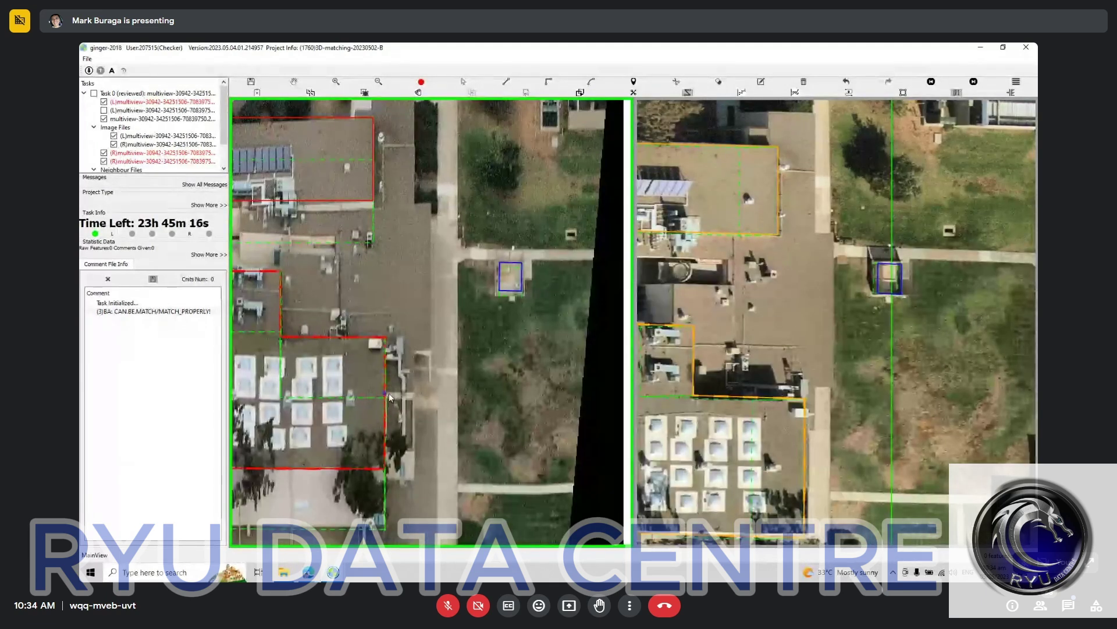
pyautogui.click(280, 337)
pyautogui.click(280, 270)
pyautogui.moveTo(284, 214); pyautogui.dragTo(445, 222)
pyautogui.press('h')
pyautogui.press('h')
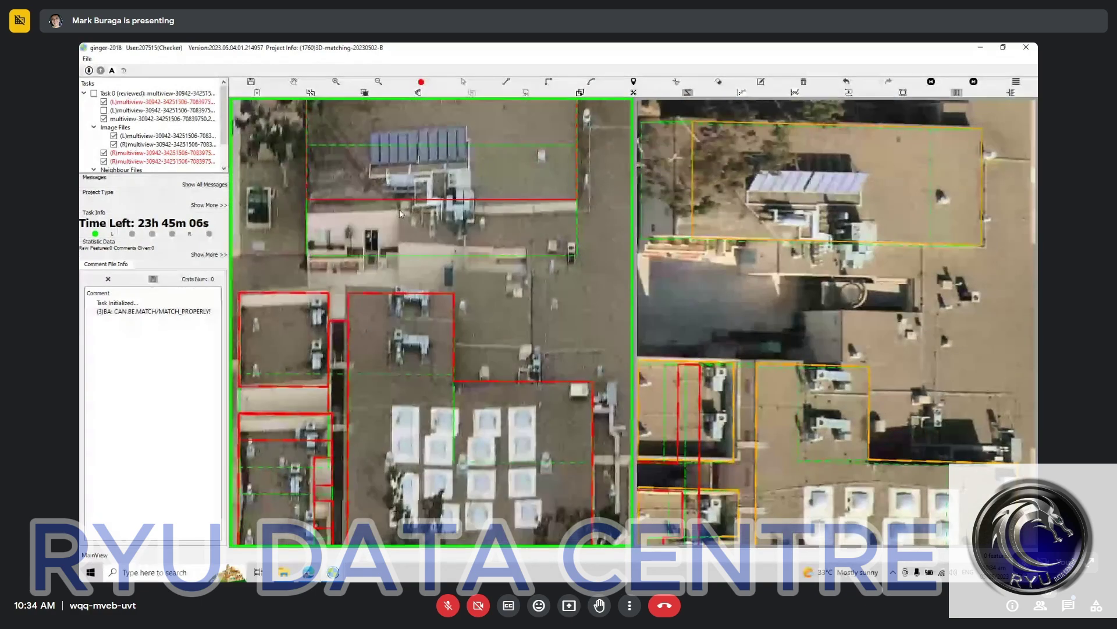
# Start the large eastern roof outline along the solar-panel block, around its northern end and the step in the outer wall
pyautogui.click(400, 208)
pyautogui.moveTo(511, 249); pyautogui.dragTo(306, 382)
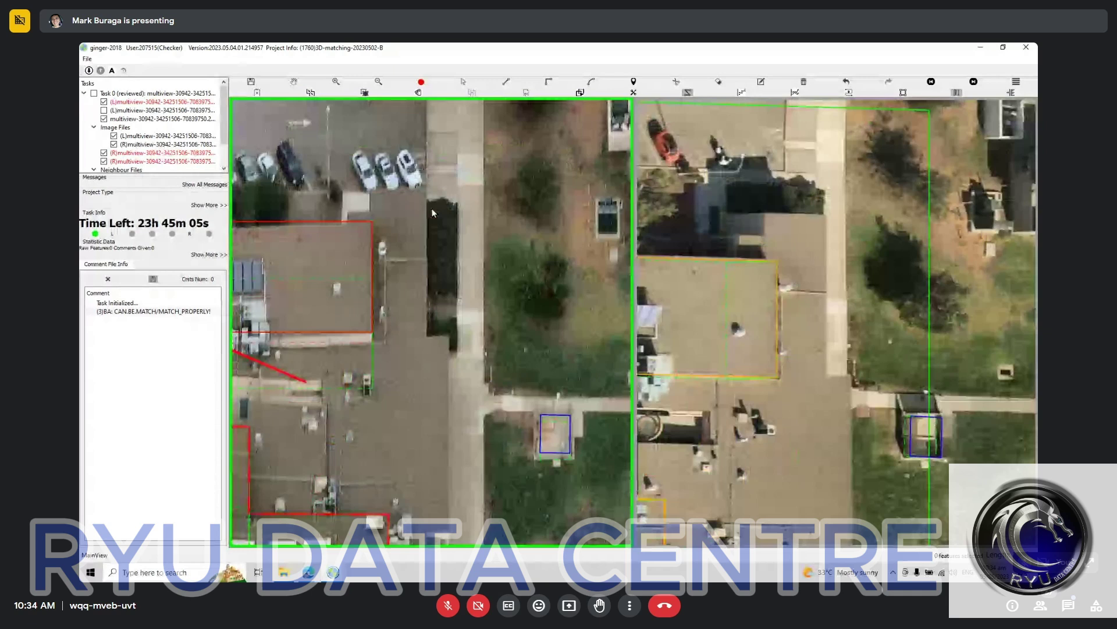
pyautogui.click(373, 232)
pyautogui.click(428, 239)
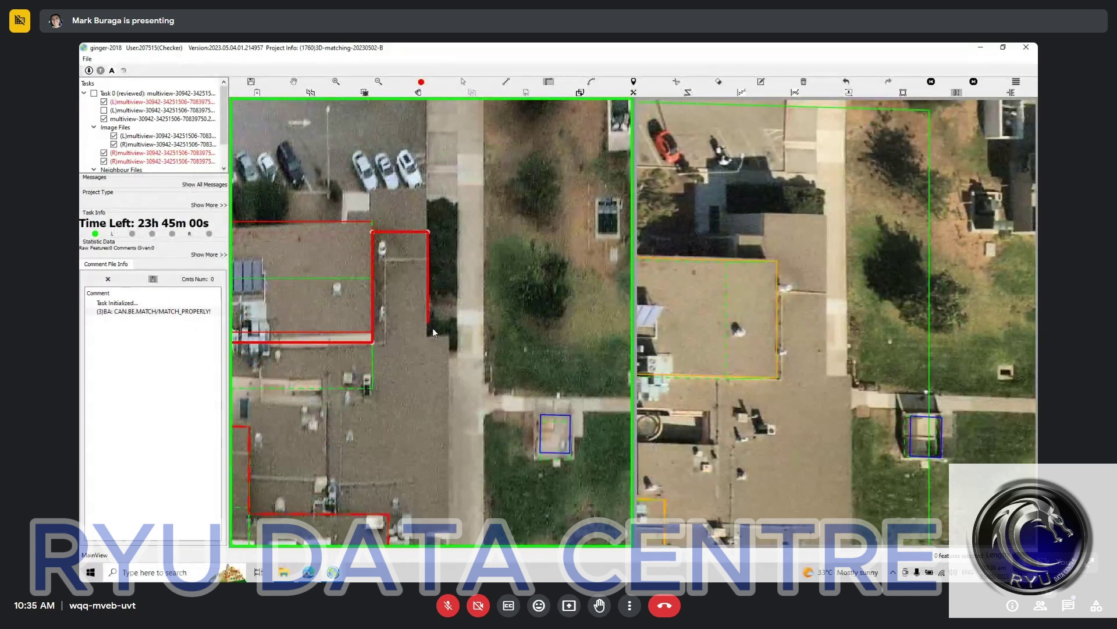
pyautogui.click(435, 335)
pyautogui.click(449, 341)
# Continue the eastern roof outline down the outer wall and around the stepped corner to the L-shaped roof's east edge
pyautogui.moveTo(450, 496); pyautogui.dragTo(390, 239)
pyautogui.click(386, 274)
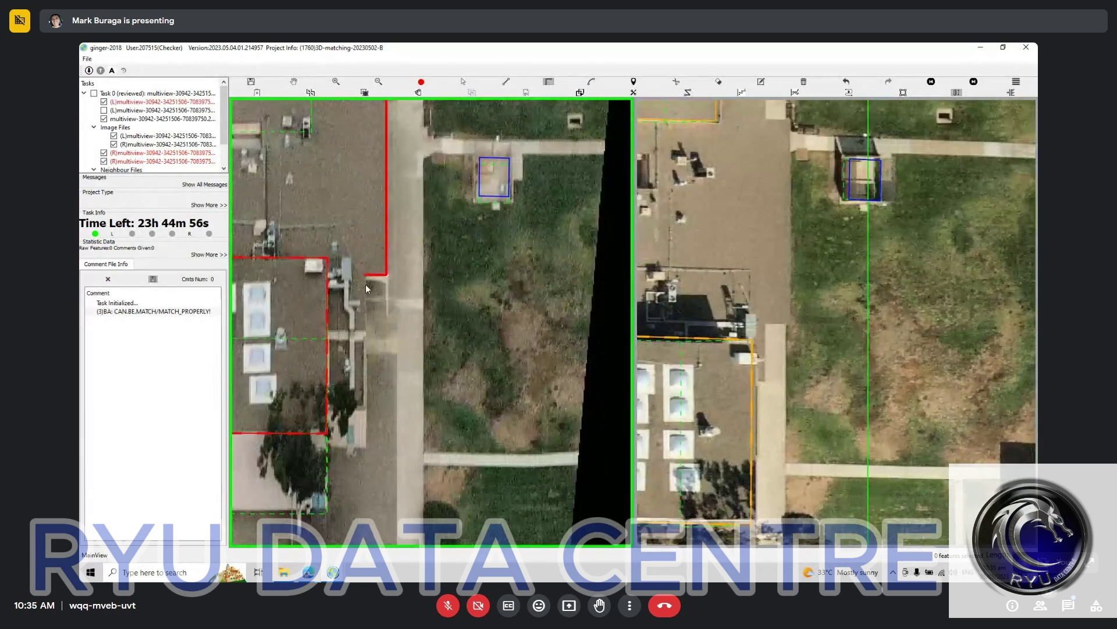
pyautogui.click(368, 332)
pyautogui.moveTo(389, 317); pyautogui.dragTo(570, 331)
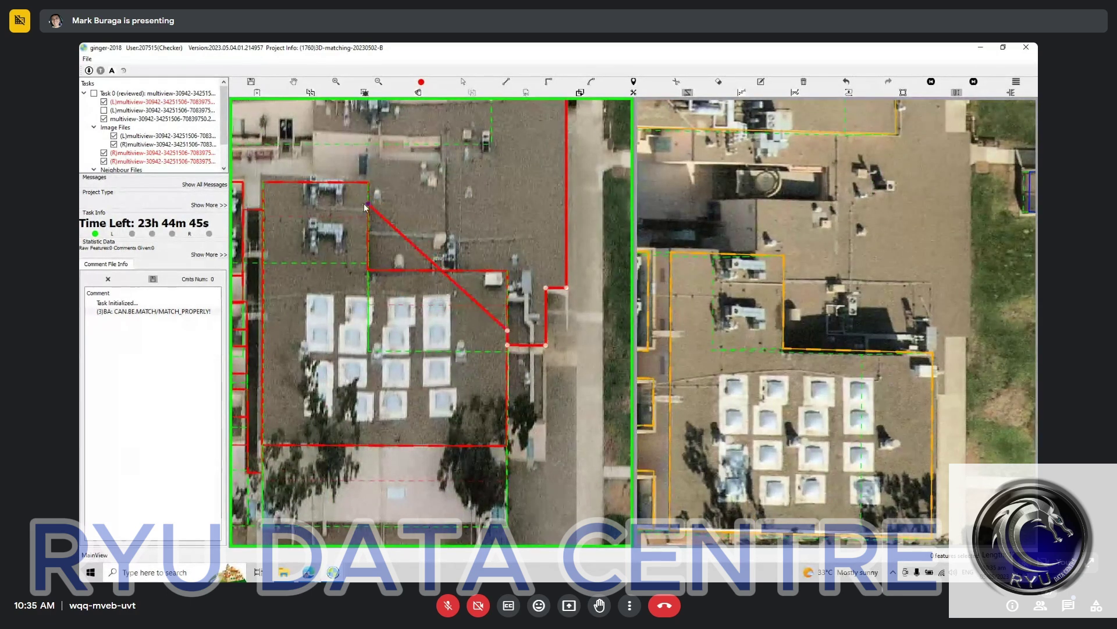
# Finish the eastern roof outline along the L-shaped roof's inner edge and the courtyard side, and match it with its base
pyautogui.moveTo(365, 238); pyautogui.dragTo(390, 279)
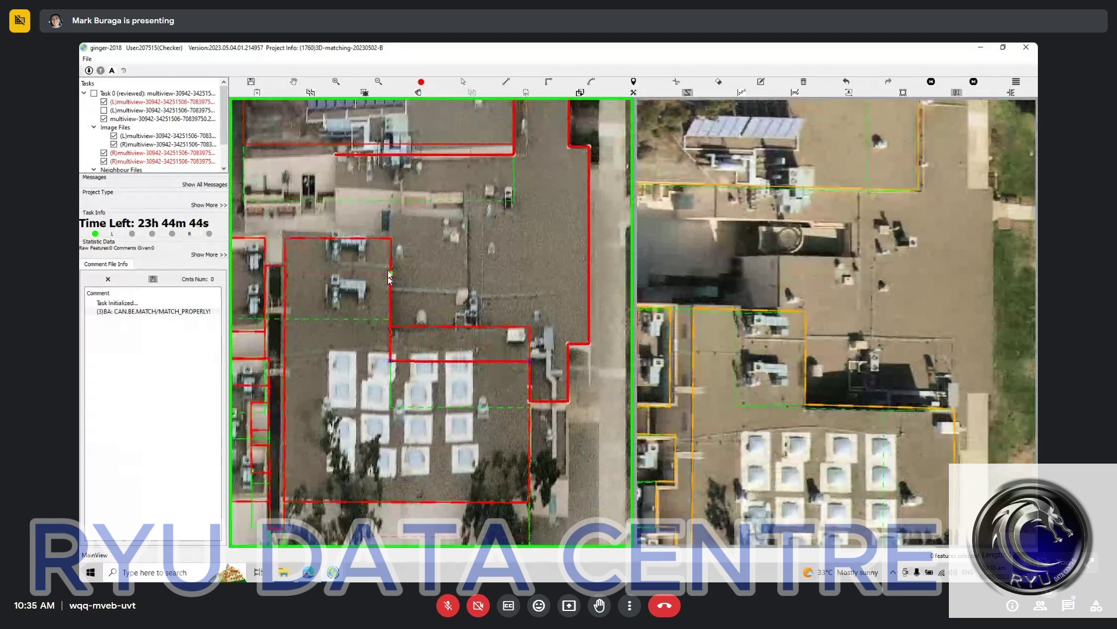
pyautogui.click(389, 273)
pyautogui.click(392, 279)
pyautogui.moveTo(388, 213); pyautogui.dragTo(390, 188)
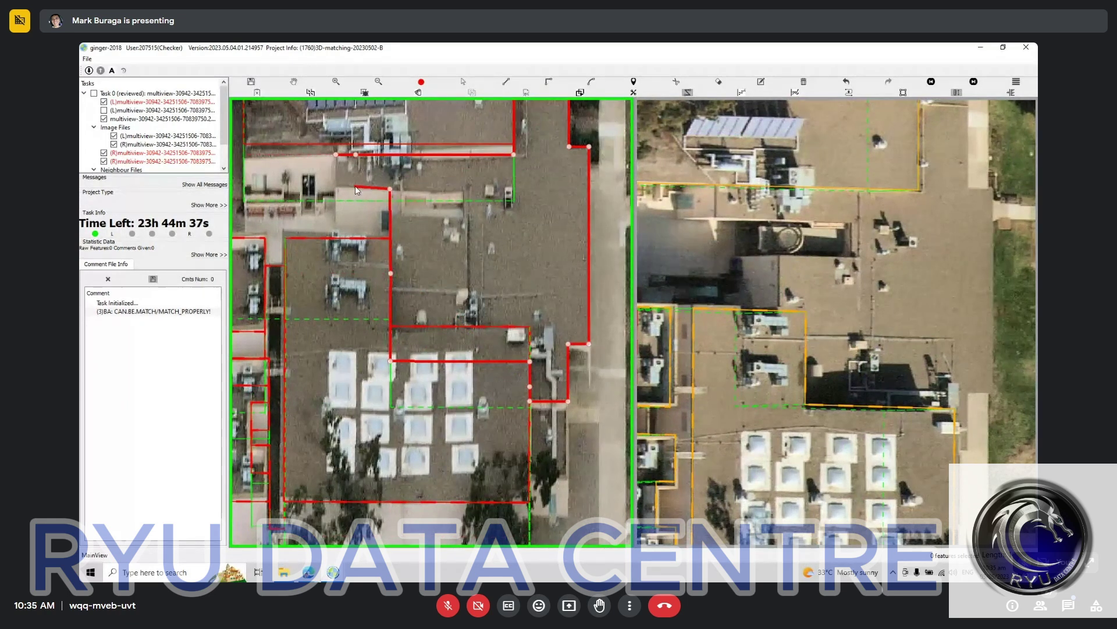
pyautogui.press('r')
# Cut the narrow rectangular courtyard recess out of the large eastern roof outline and move the recess's lower edge slightly down
pyautogui.scroll(-1, 455, 229)
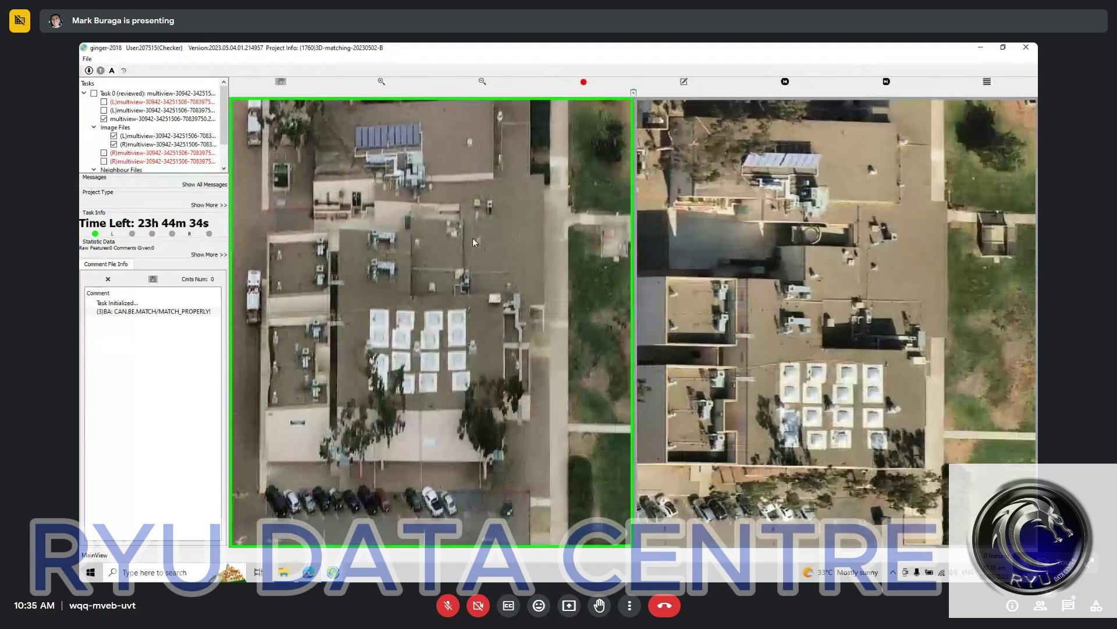
pyautogui.scroll(3, 764, 209)
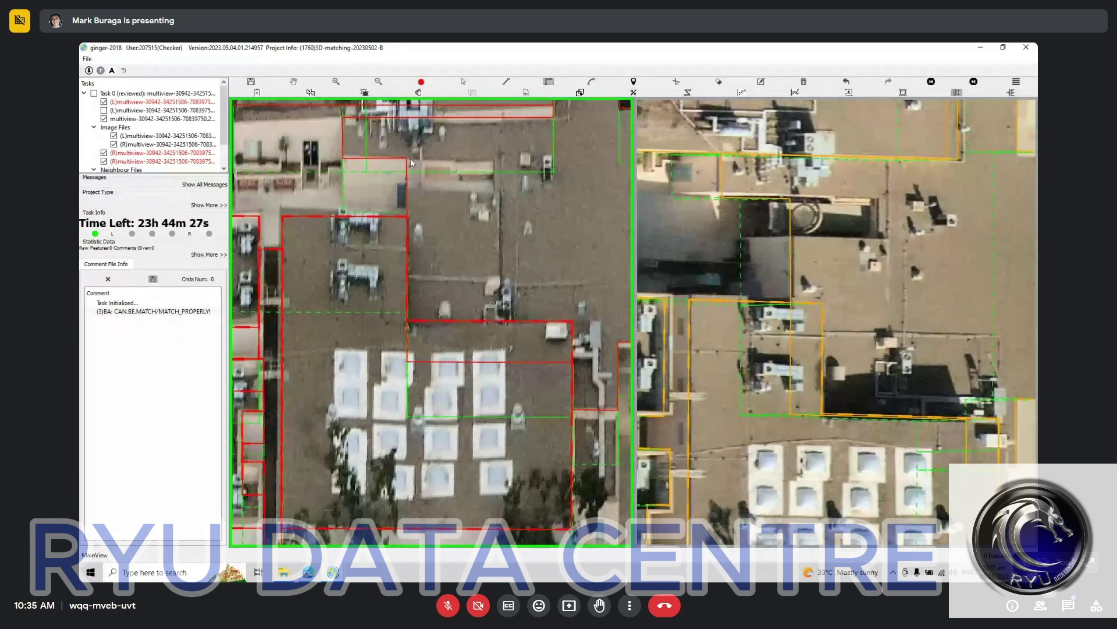
pyautogui.click(498, 158)
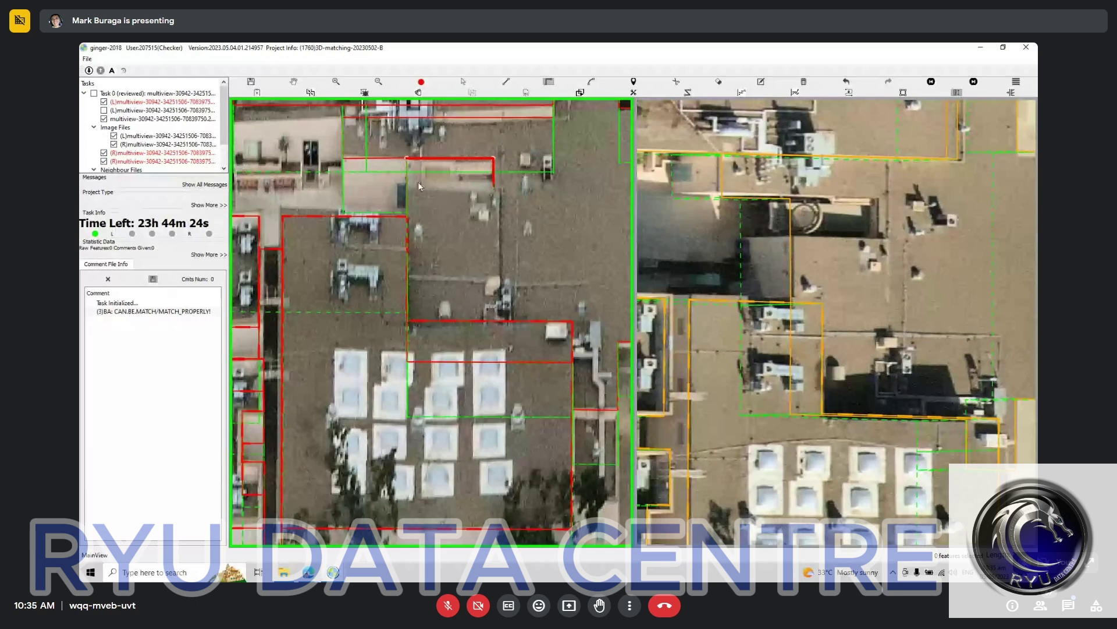
pyautogui.doubleClick(384, 185)
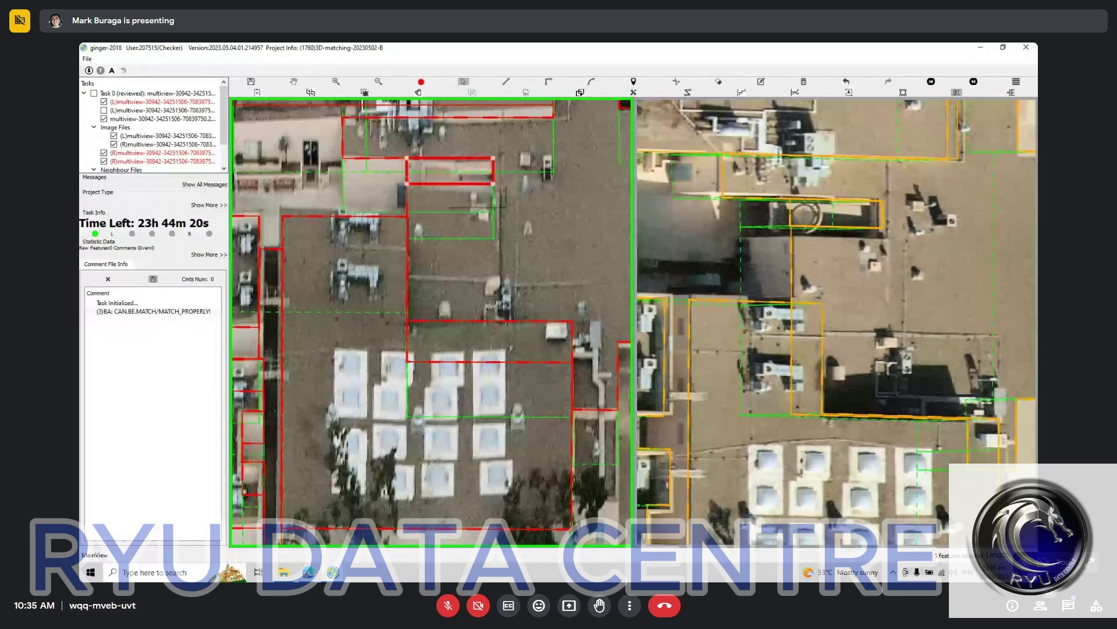
pyautogui.press('Escape')
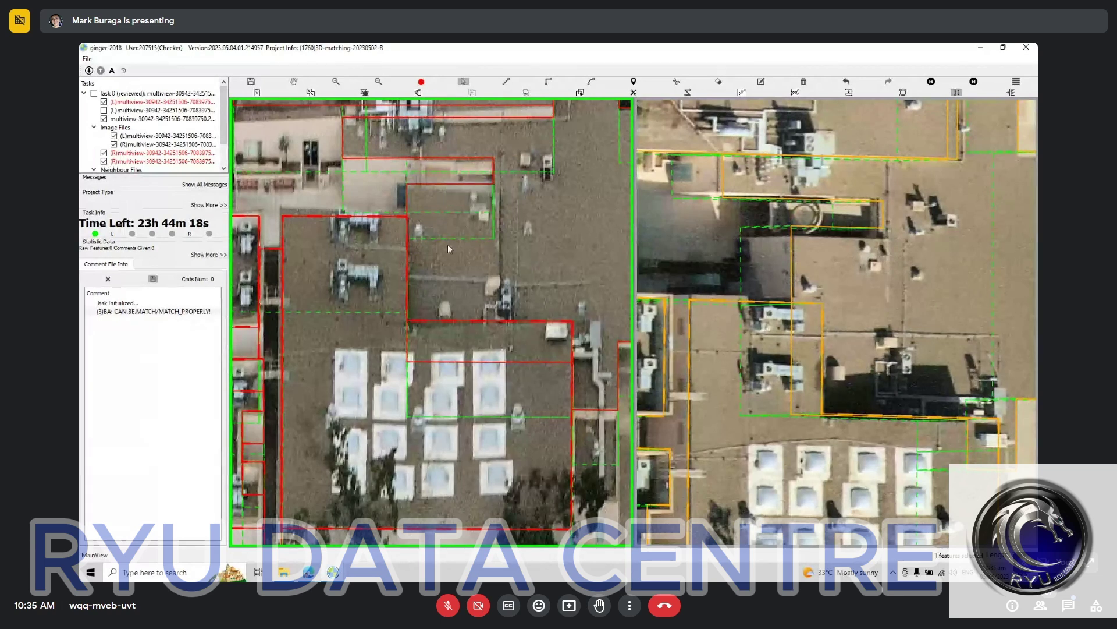
pyautogui.click(452, 184)
pyautogui.moveTo(452, 184); pyautogui.dragTo(455, 191)
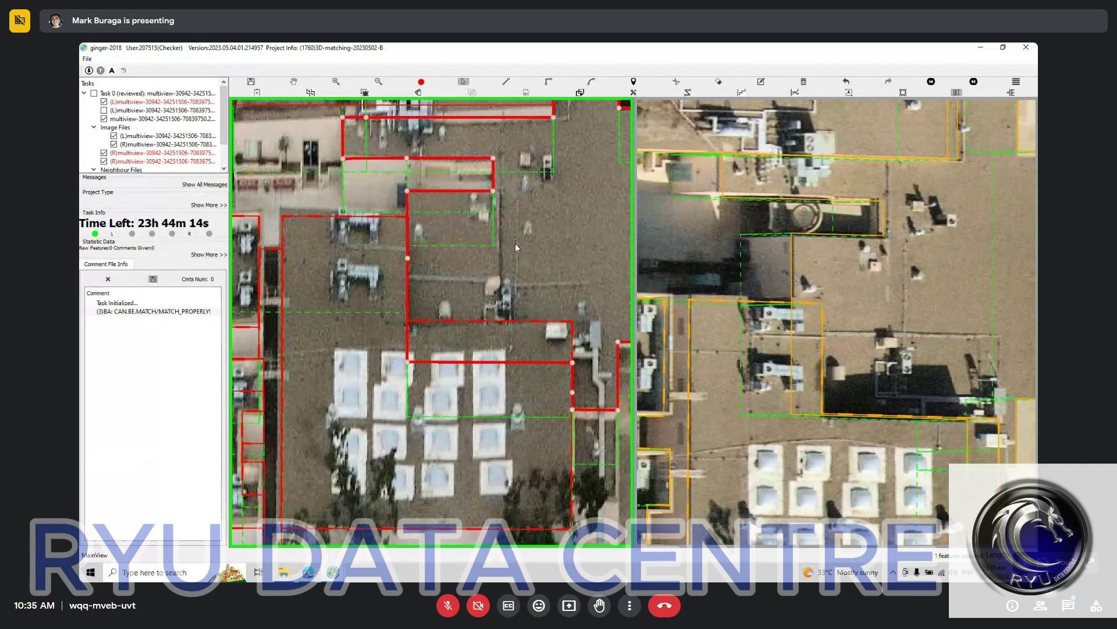
# Extend the northern end of the large eastern roof outline up to the building's edge beside the parking lot
pyautogui.scroll(-2, 515, 244)
pyautogui.scroll(-3, 921, 281)
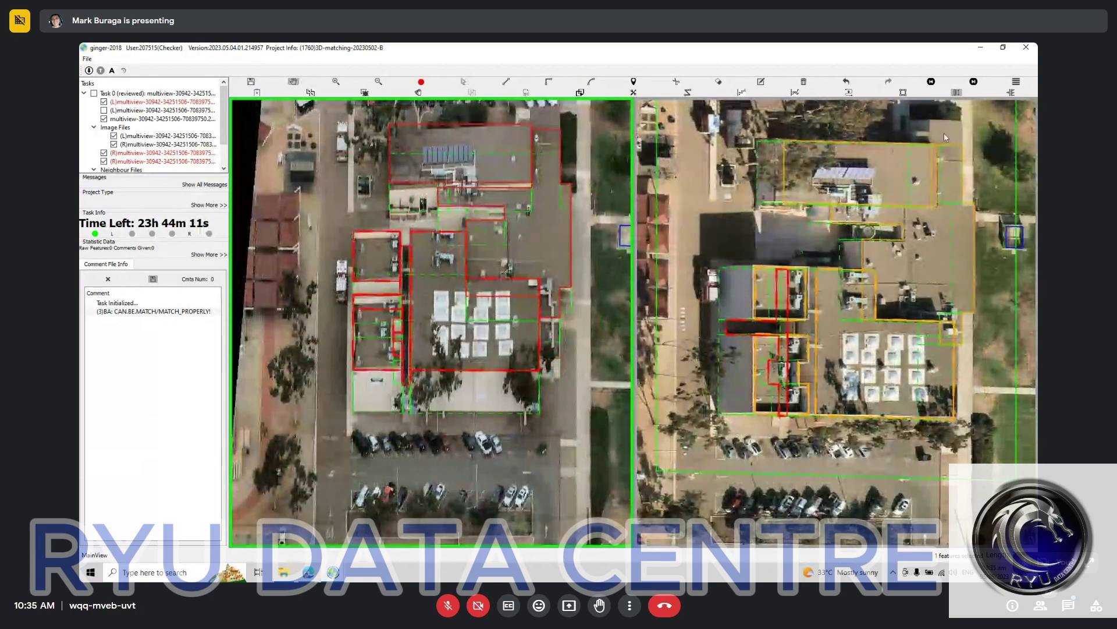
pyautogui.click(549, 129)
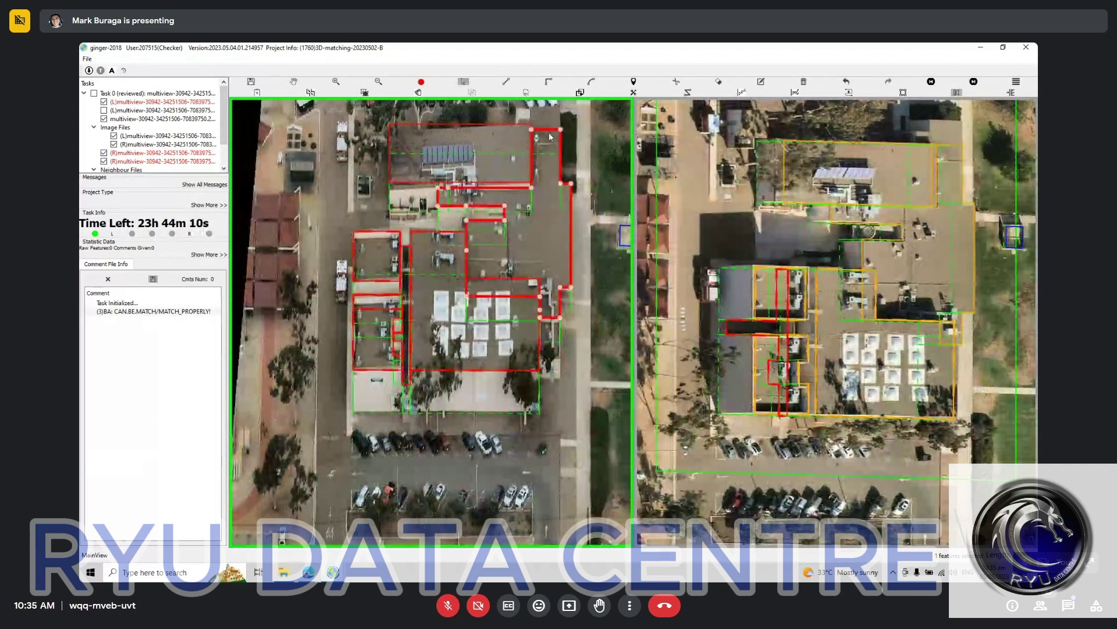
pyautogui.moveTo(549, 129); pyautogui.dragTo(557, 244)
pyautogui.press('Escape')
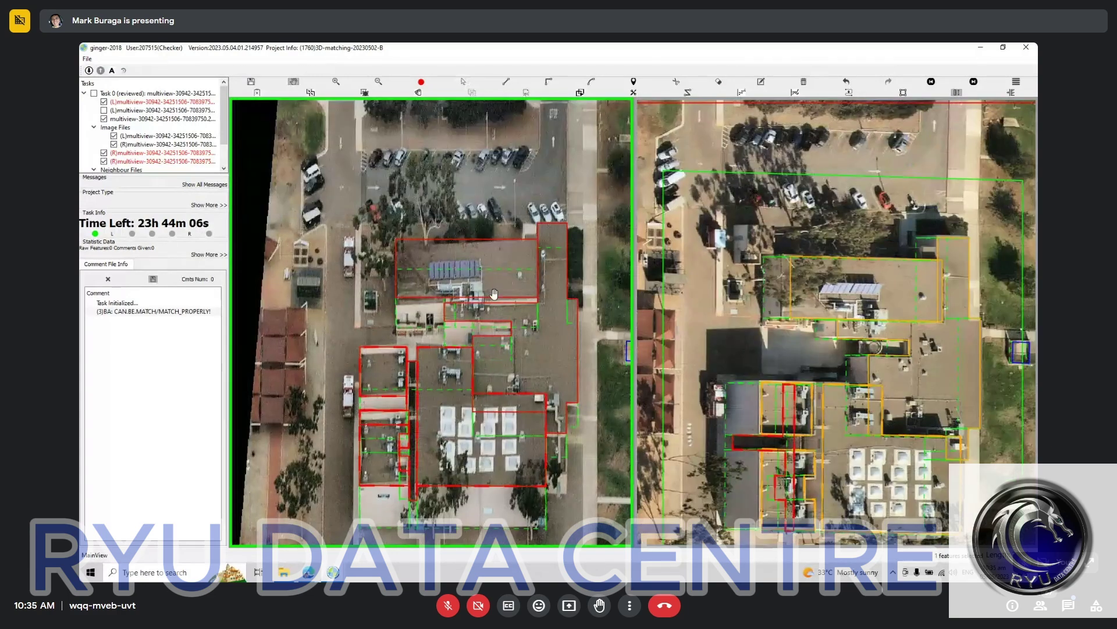
# Draw a small rectangle beside the northern roof strip's west edge and merge it into the large eastern roof outline
pyautogui.scroll(2, 514, 295)
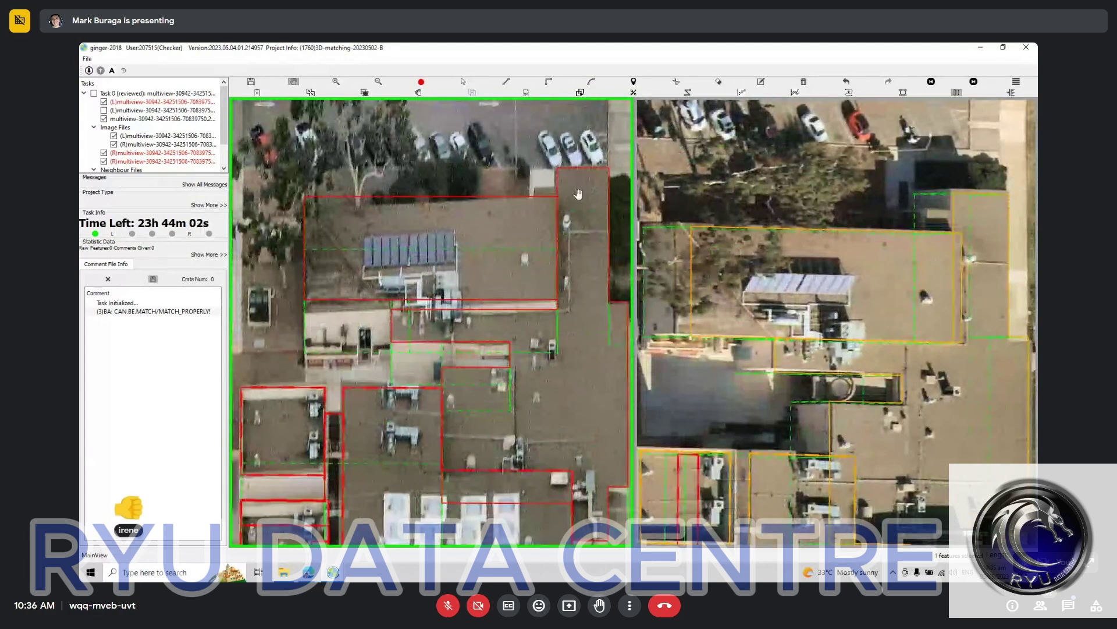
pyautogui.moveTo(546, 186); pyautogui.dragTo(486, 277)
pyautogui.scroll(2, 490, 274)
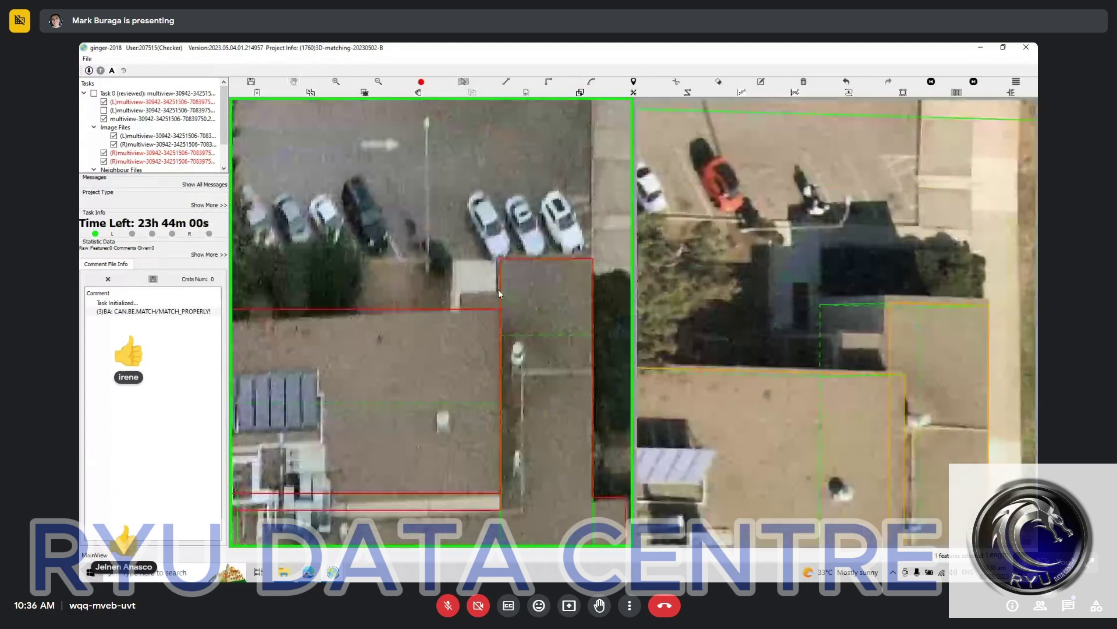
pyautogui.click(501, 294)
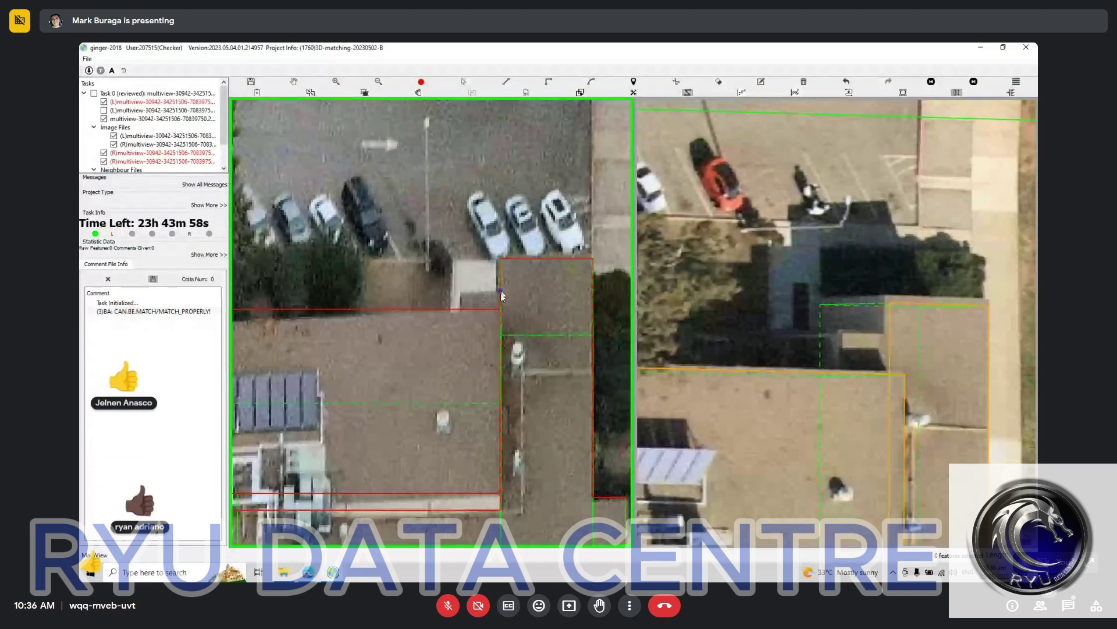
pyautogui.click(502, 326)
pyautogui.click(463, 327)
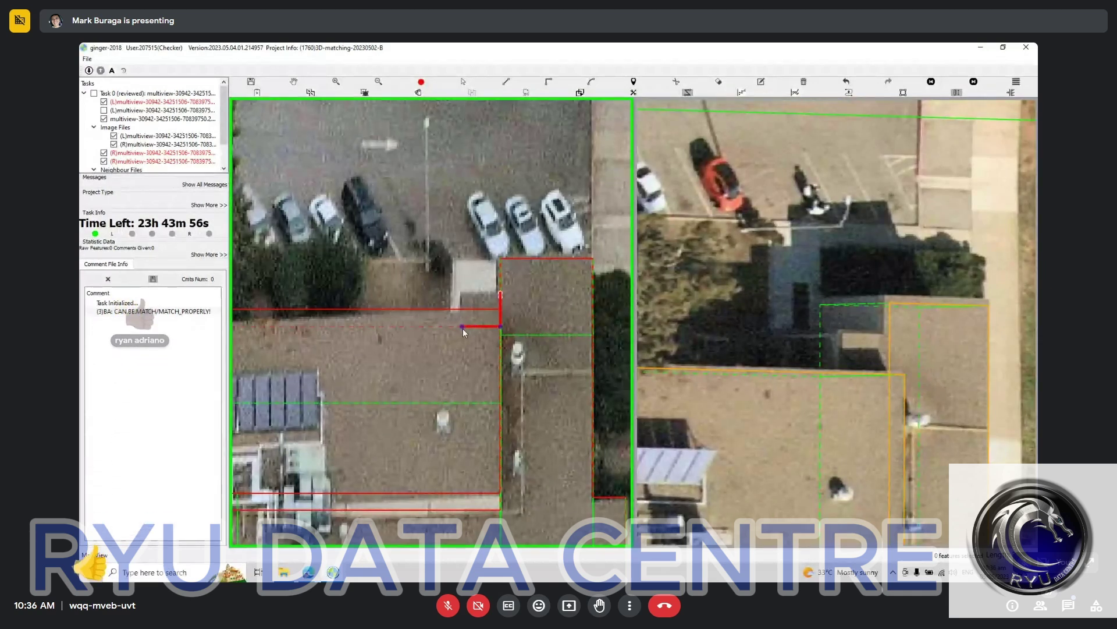
pyautogui.press('r')
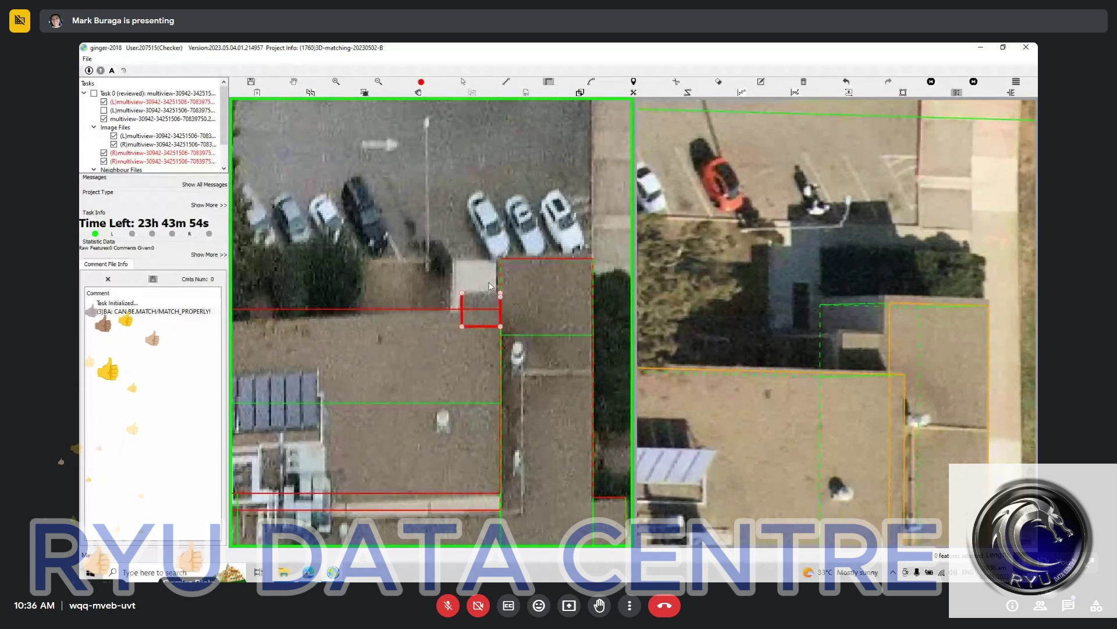
pyautogui.click(497, 292)
pyautogui.click(501, 298)
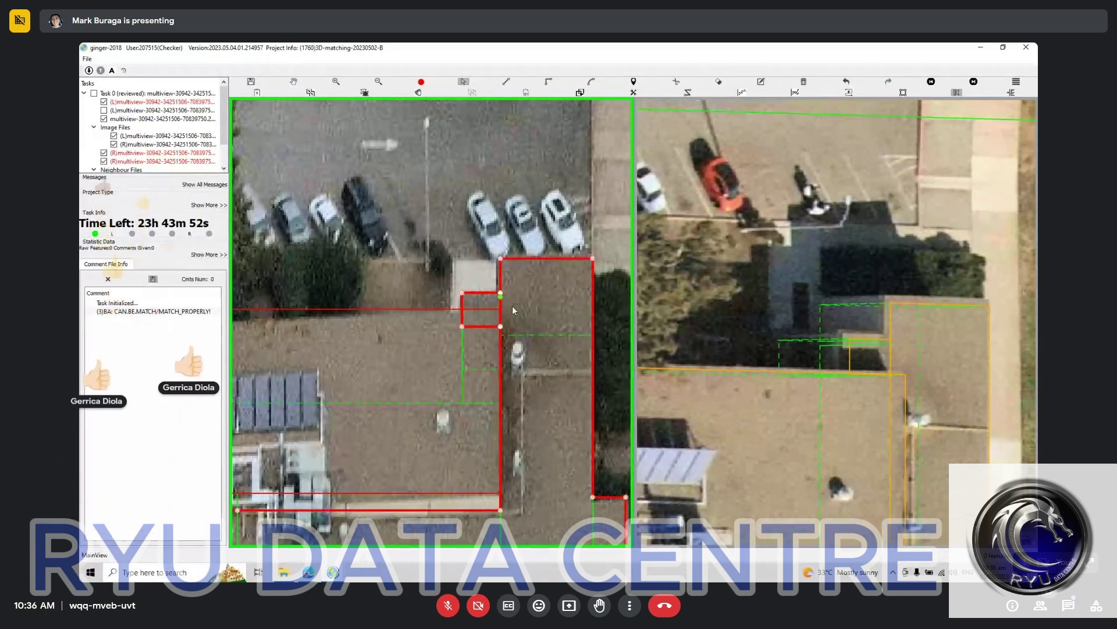
pyautogui.click(897, 352)
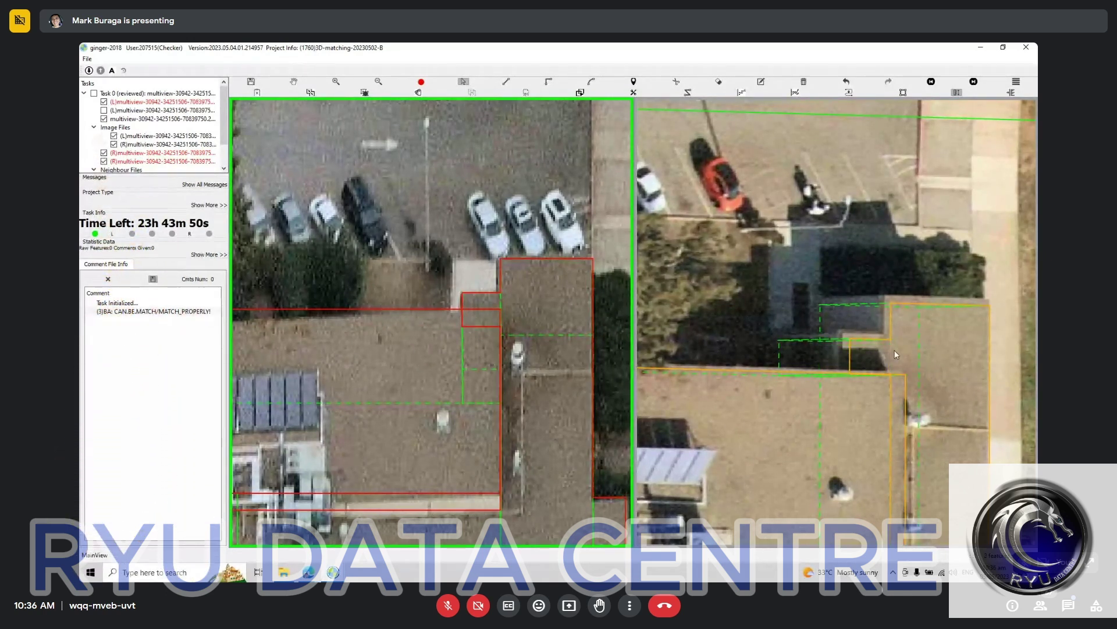
# Match the extended eastern roof outline with its base against the comparison image
pyautogui.scroll(-2, 896, 354)
pyautogui.scroll(1, 525, 404)
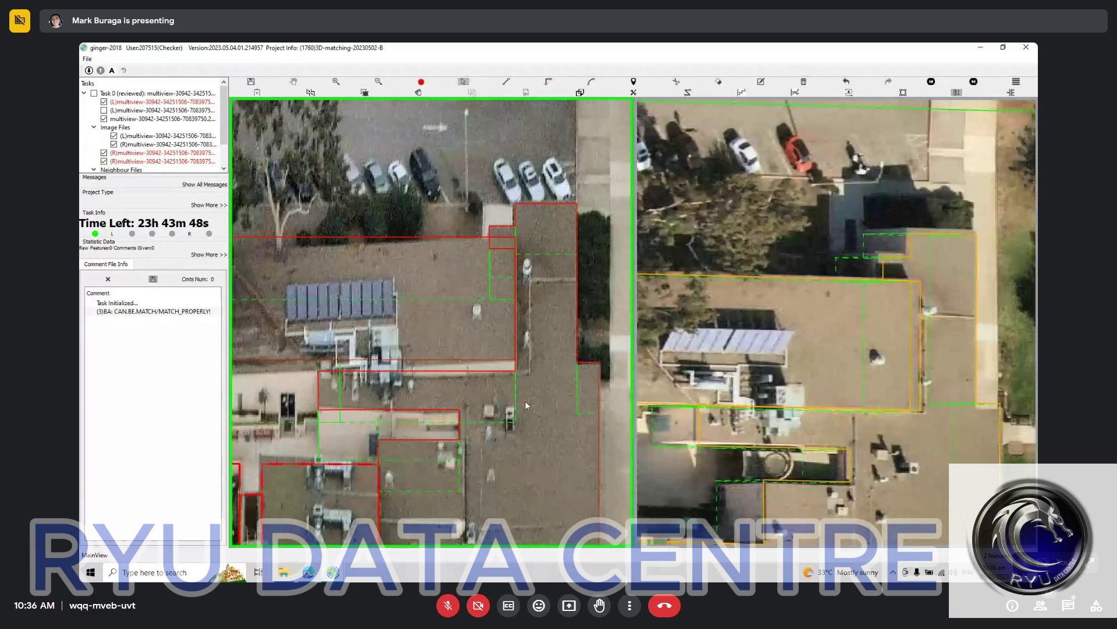
pyautogui.click(525, 401)
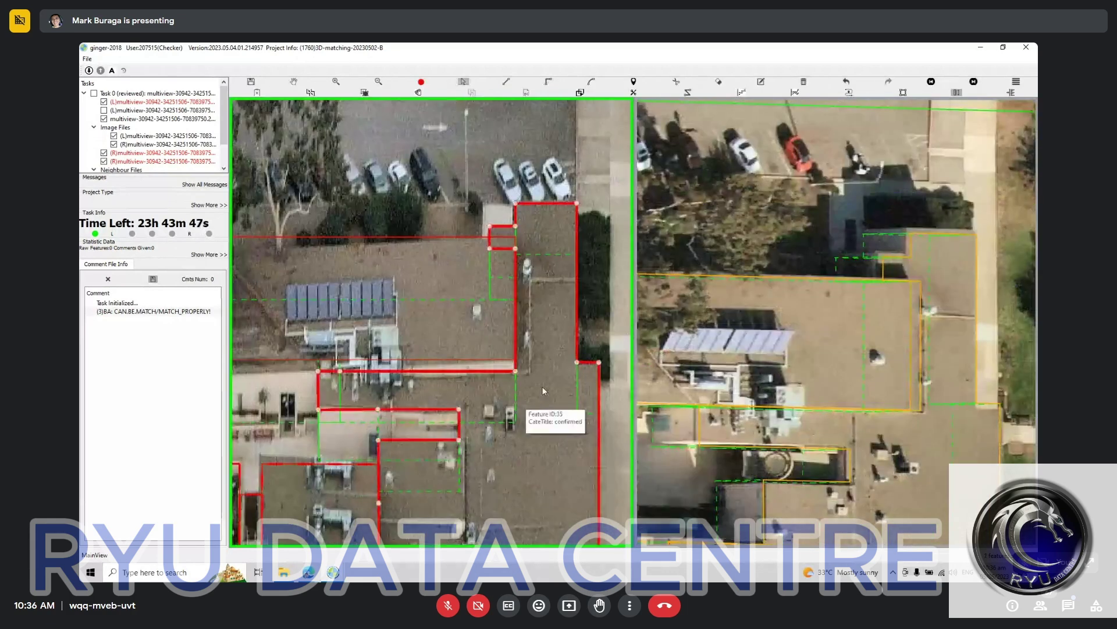
pyautogui.click(319, 397)
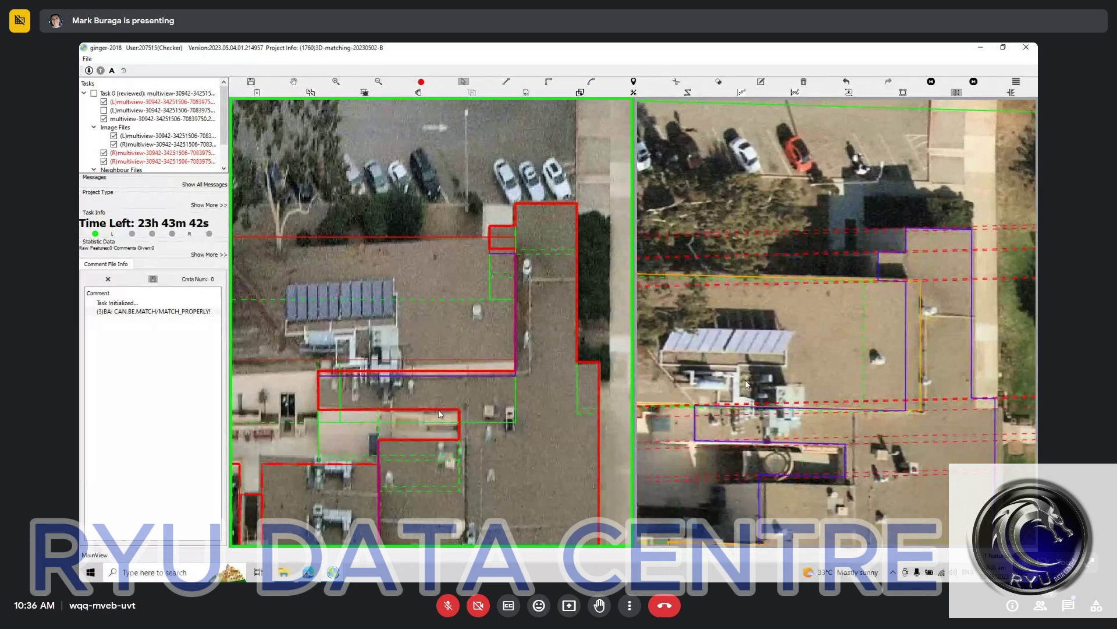
pyautogui.press('Escape')
# Examine the whole building in both aerial images, with and without outlines, for roof sections still lacking an outline
pyautogui.scroll(-2, 440, 414)
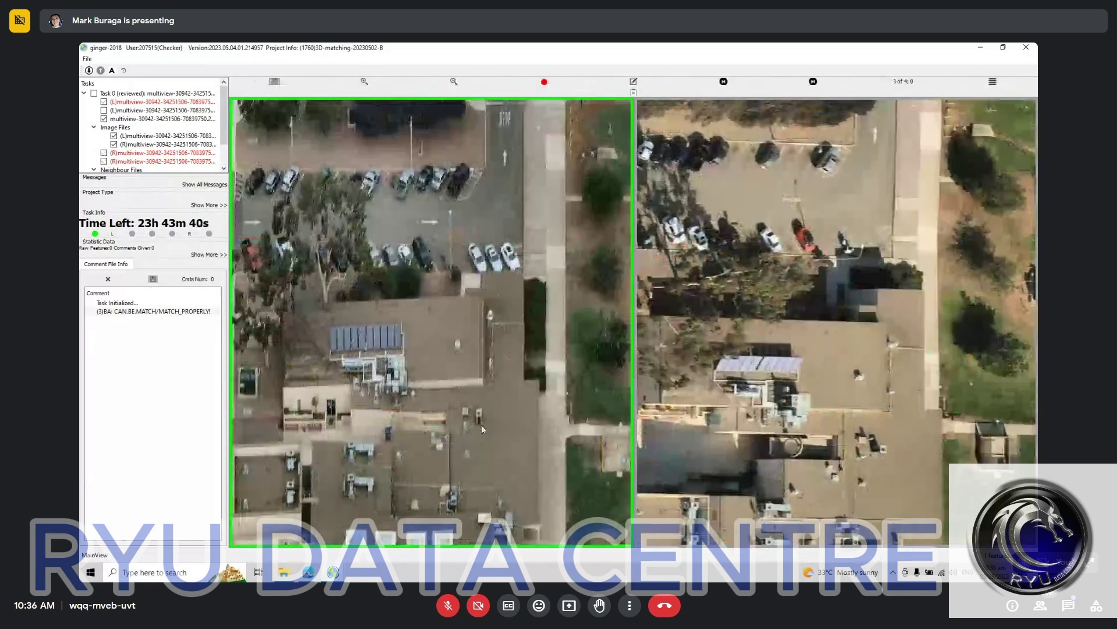
pyautogui.scroll(2, 512, 406)
pyautogui.click(552, 364)
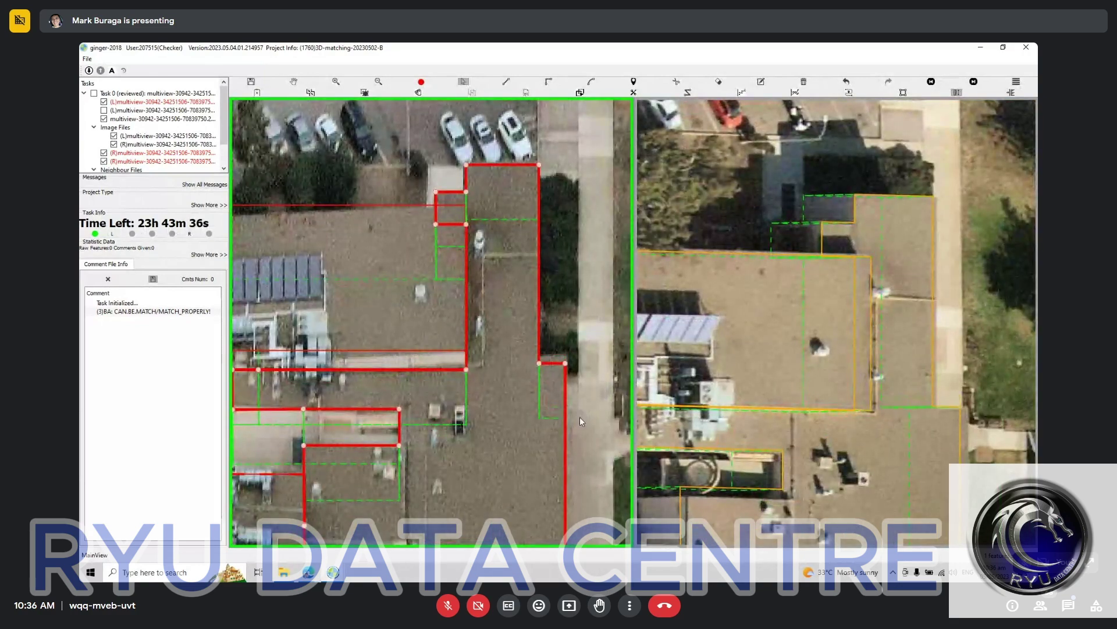
pyautogui.scroll(-3, 568, 421)
pyautogui.press('Escape')
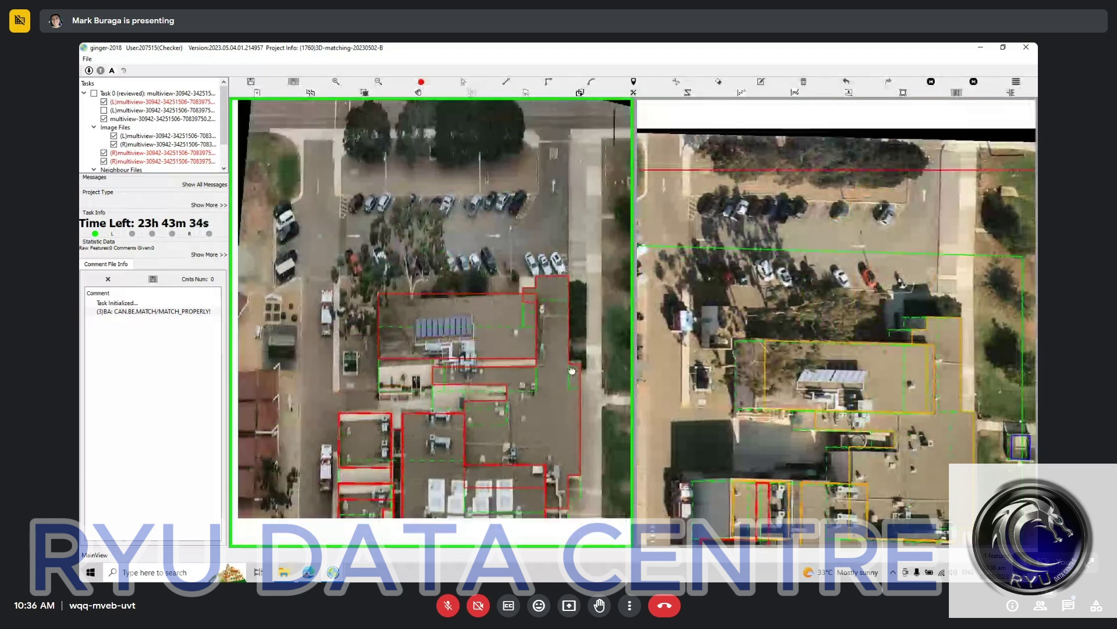
pyautogui.moveTo(566, 429); pyautogui.dragTo(550, 319)
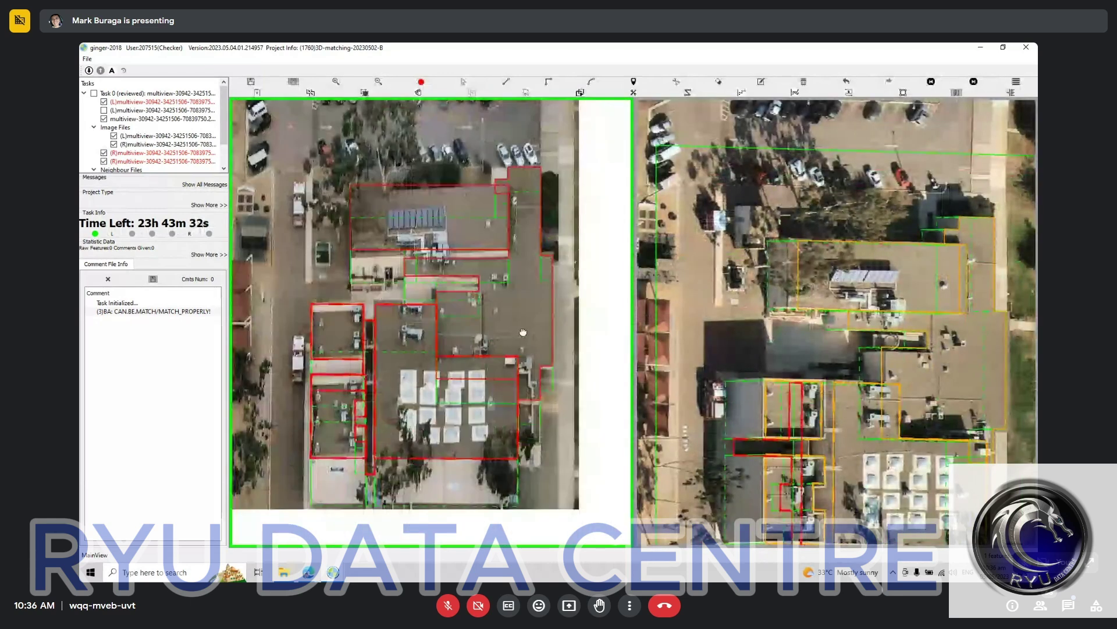
pyautogui.press('Escape')
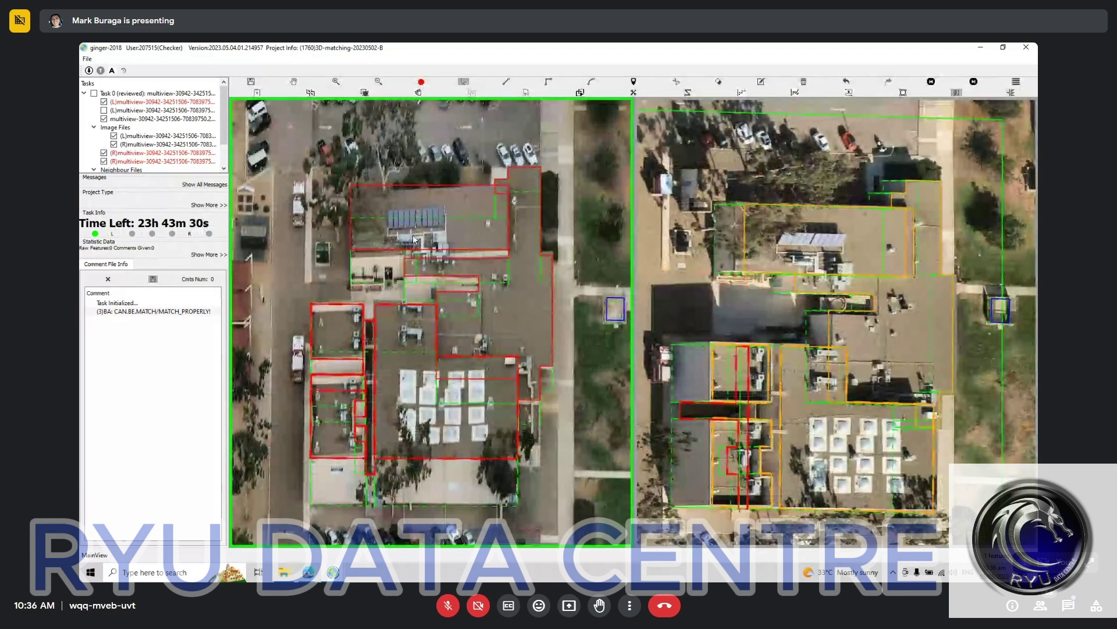
pyautogui.click(338, 382)
pyautogui.press('Escape')
pyautogui.scroll(2, 527, 366)
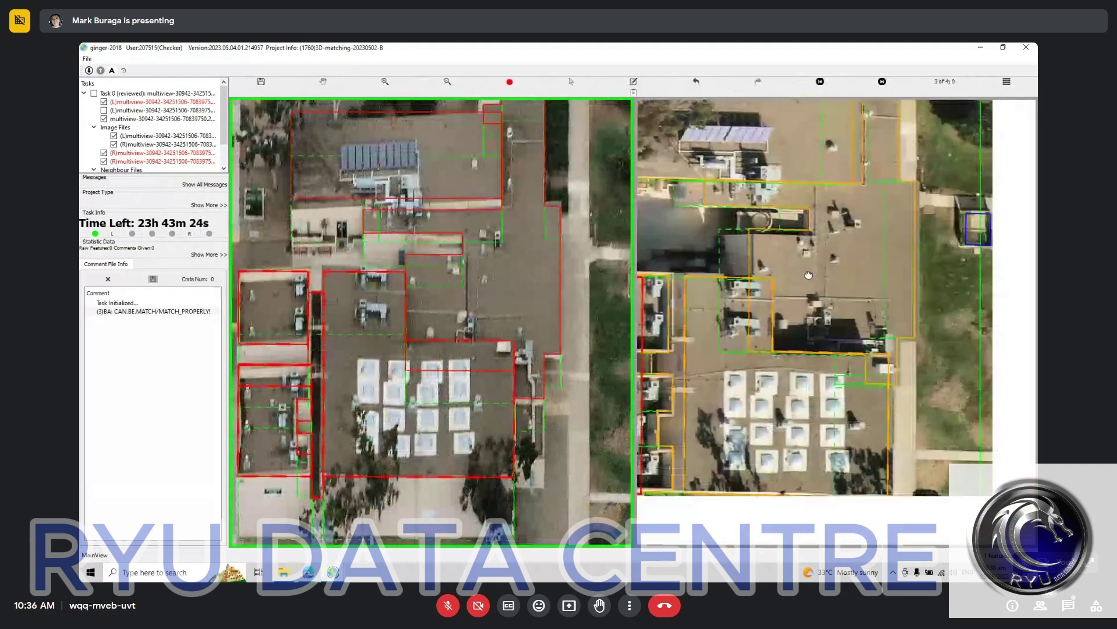
pyautogui.scroll(1, 775, 218)
pyautogui.scroll(2, 776, 219)
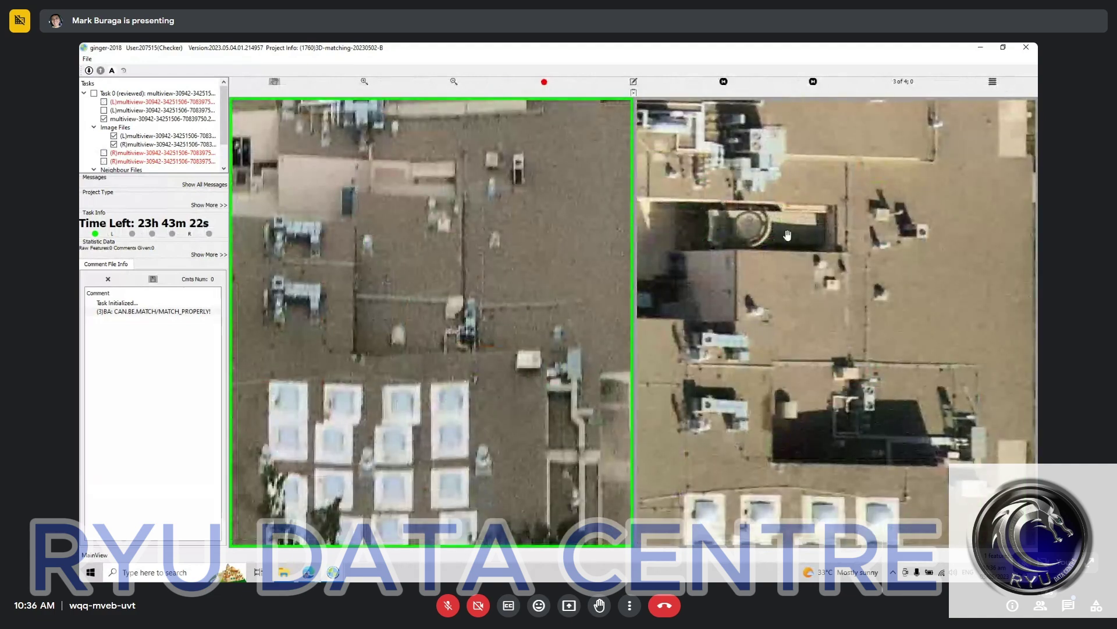
pyautogui.scroll(-2, 442, 244)
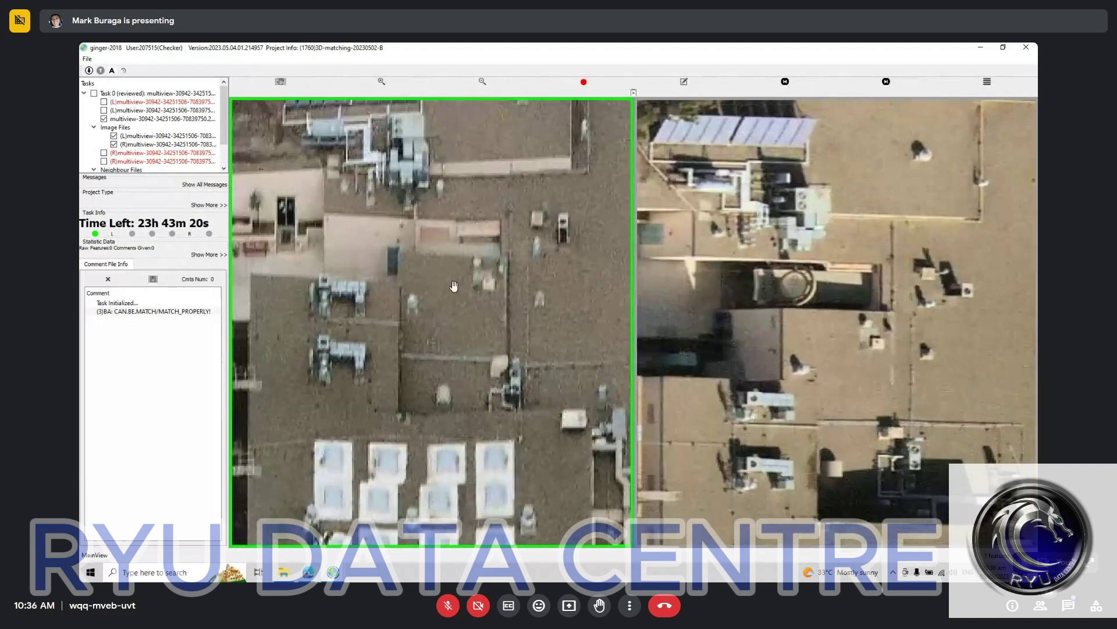
# Draw a rectangular outline for the narrow courtyard recess south of the solar-panel roof
pyautogui.scroll(2, 488, 239)
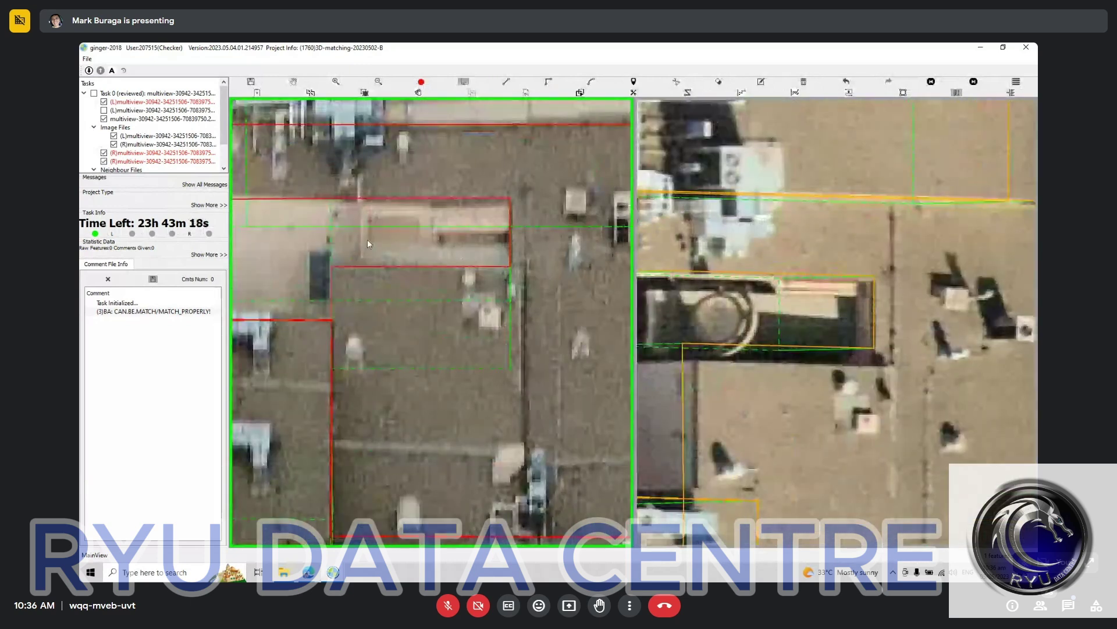
pyautogui.click(361, 237)
pyautogui.click(391, 237)
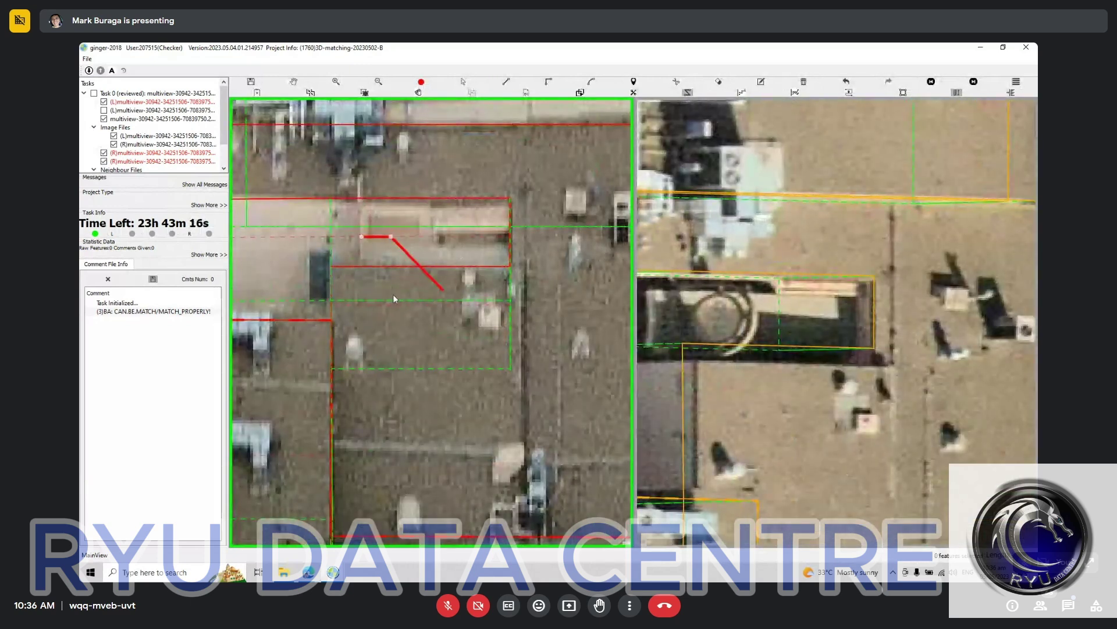
pyautogui.click(359, 305)
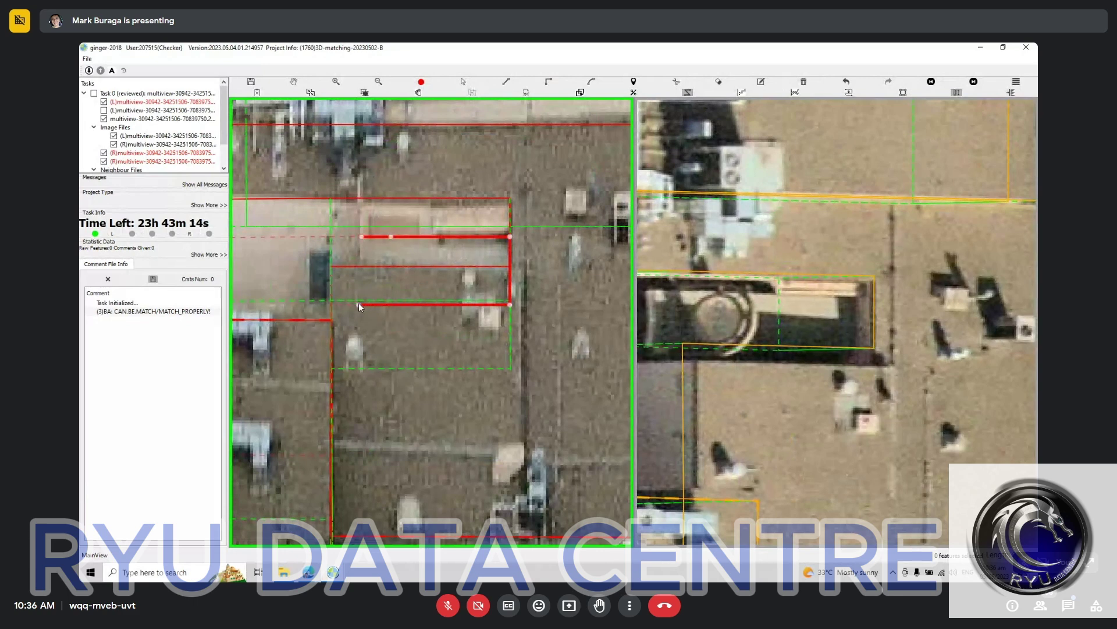
pyautogui.rightClick(397, 287)
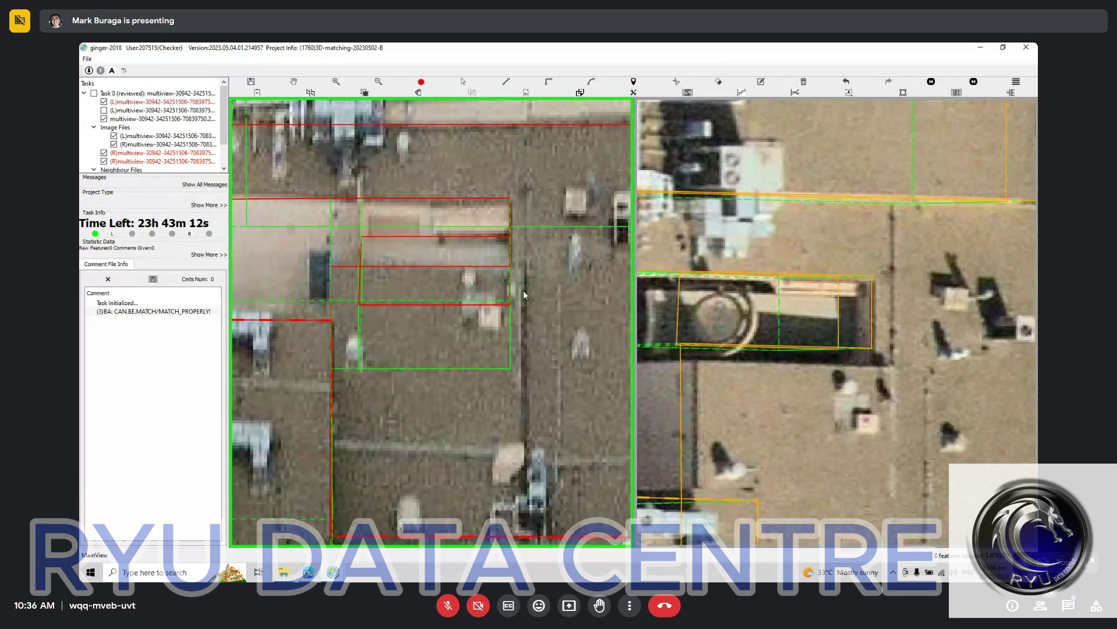
pyautogui.press('Escape')
# Extend the recess rectangle westward until its west side lines up with the inner edge of the eastern roof
pyautogui.moveTo(701, 334); pyautogui.dragTo(793, 343)
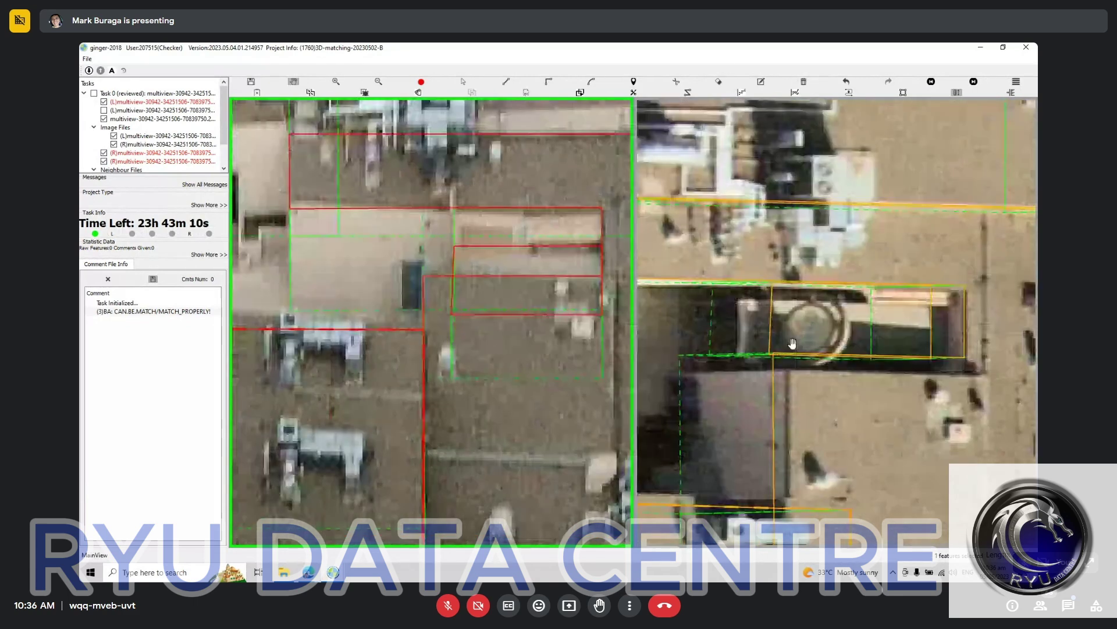
pyautogui.click(769, 327)
pyautogui.click(451, 260)
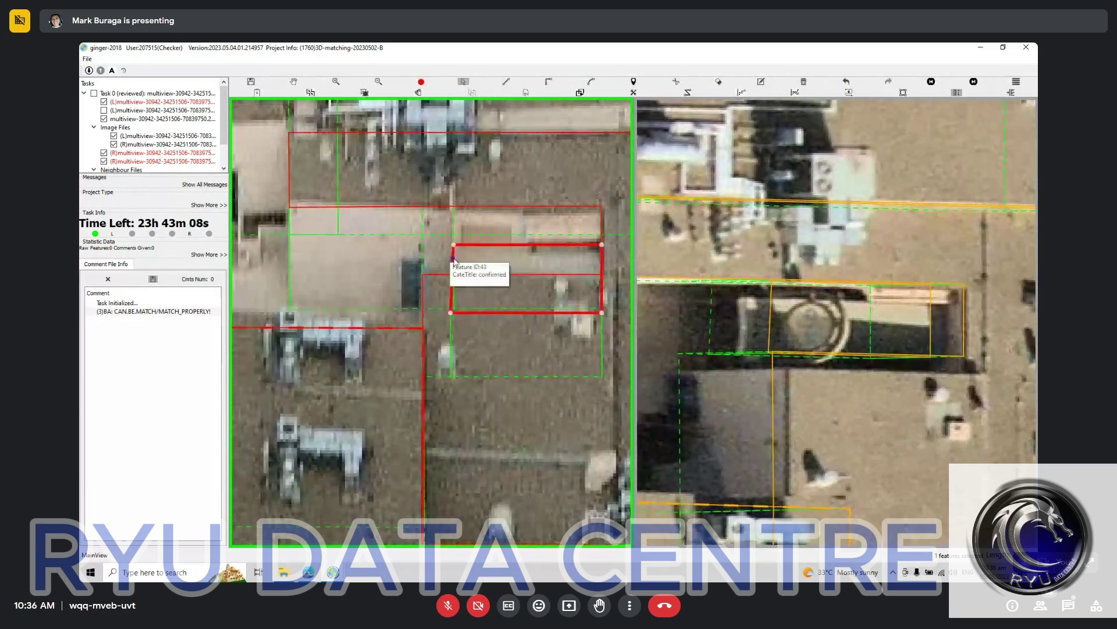
pyautogui.moveTo(453, 260); pyautogui.dragTo(428, 266)
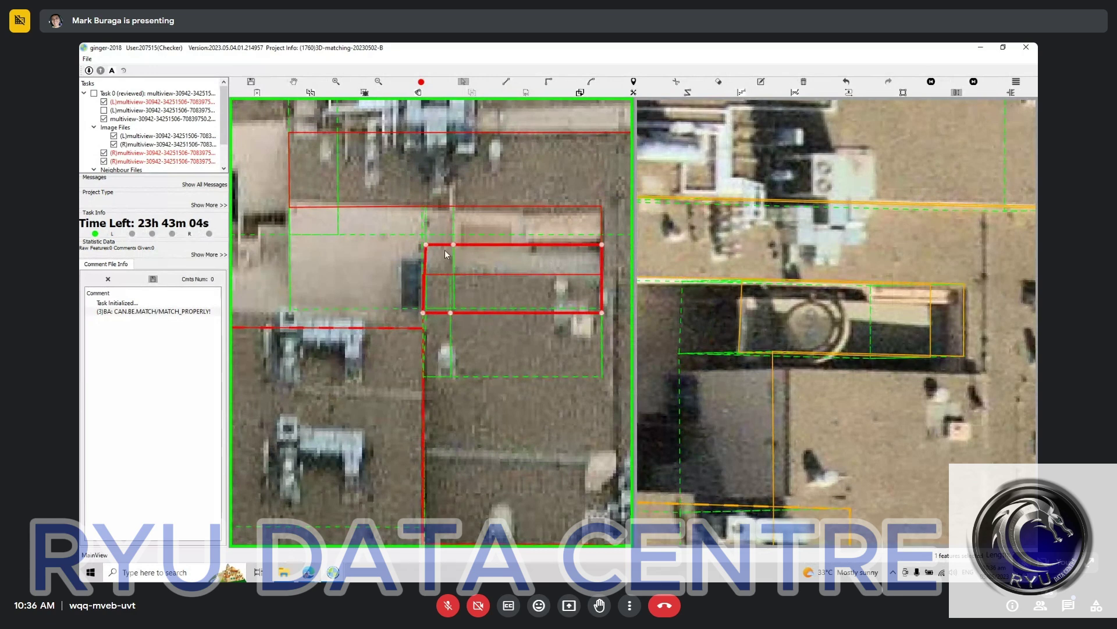
pyautogui.moveTo(427, 245); pyautogui.dragTo(422, 246)
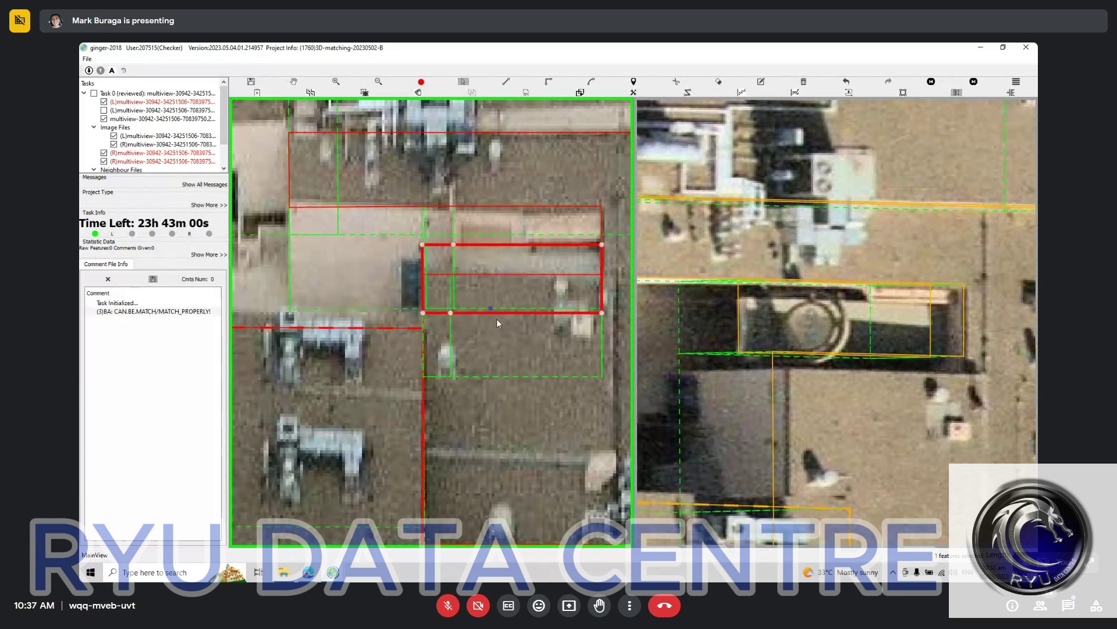
# Draw a rectangular outline around the narrow walled pipe enclosure east of the skylight roof, just south of the eastern roof outline
pyautogui.scroll(-3, 503, 321)
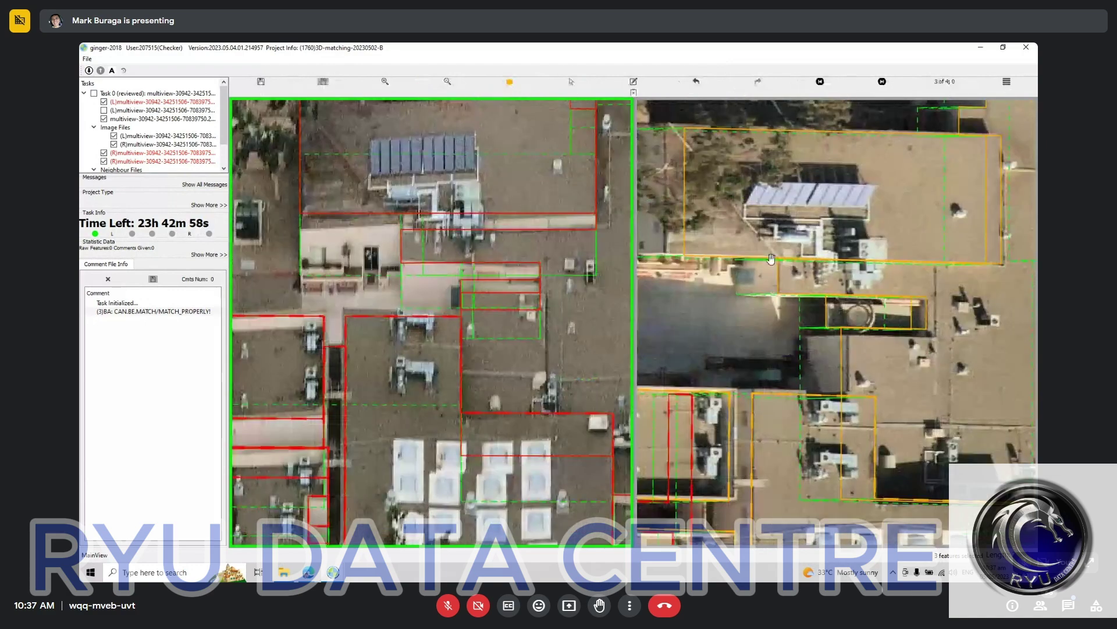
pyautogui.moveTo(868, 323); pyautogui.dragTo(666, 145)
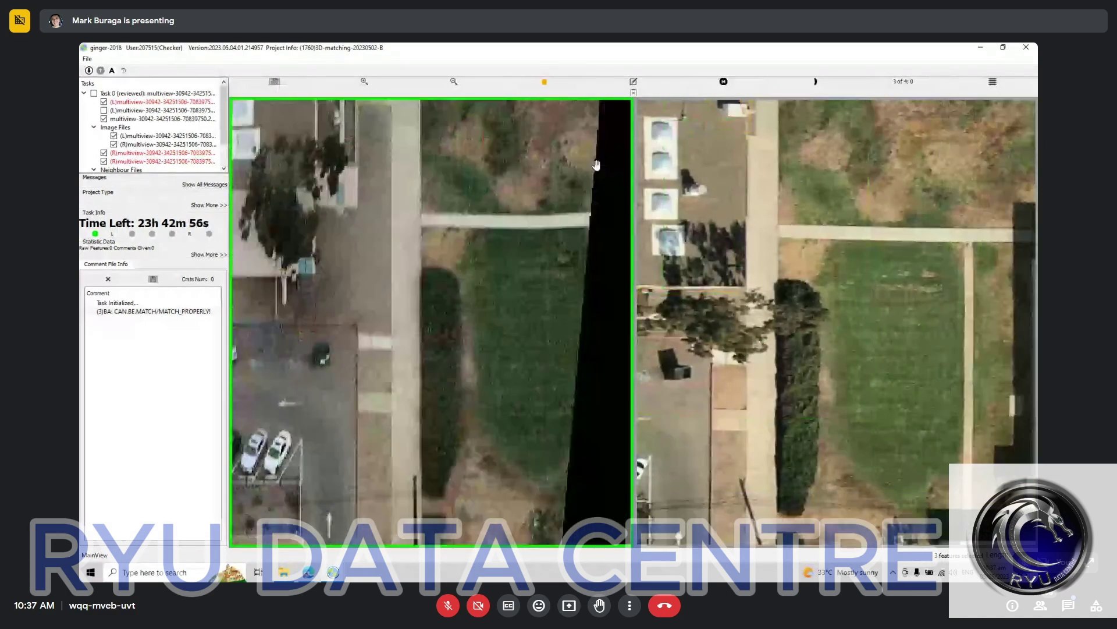
pyautogui.moveTo(413, 255); pyautogui.dragTo(554, 403)
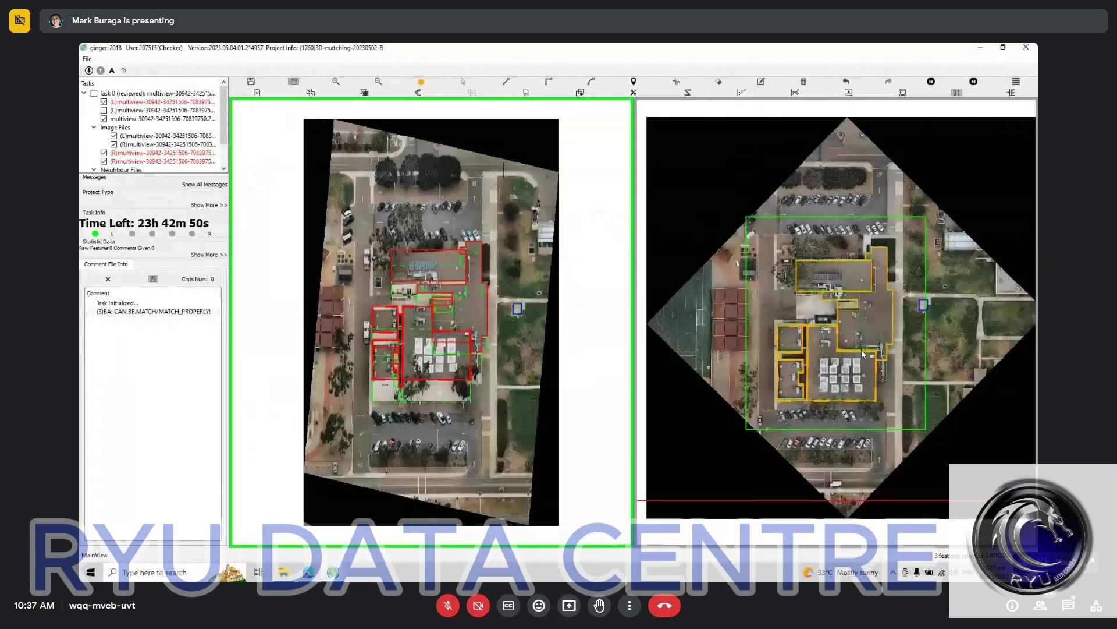
pyautogui.scroll(5, 883, 378)
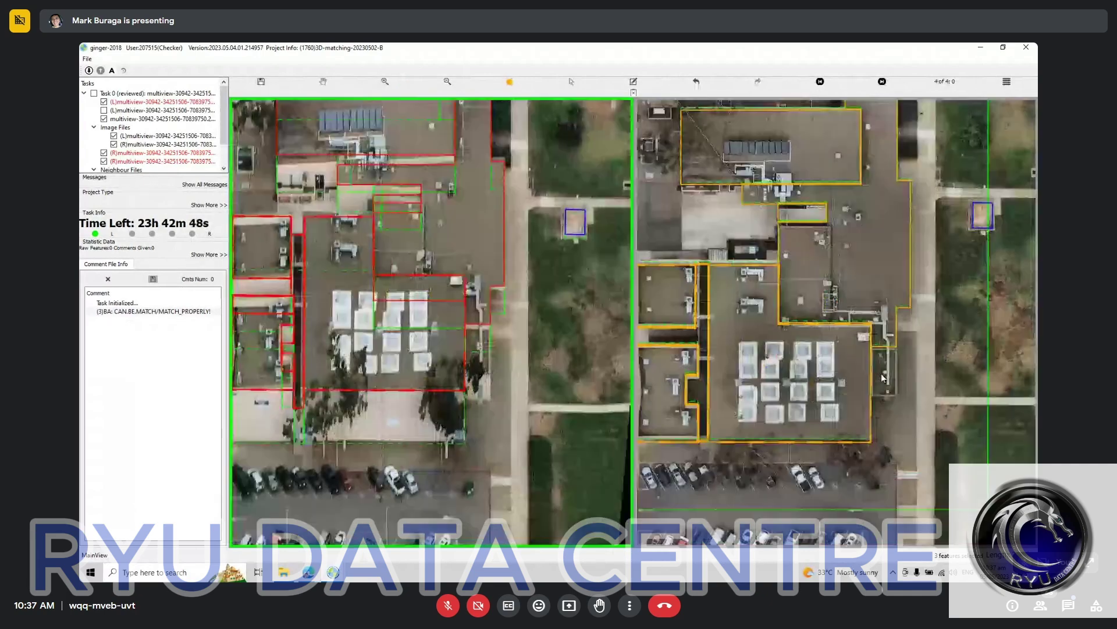
pyautogui.press('space')
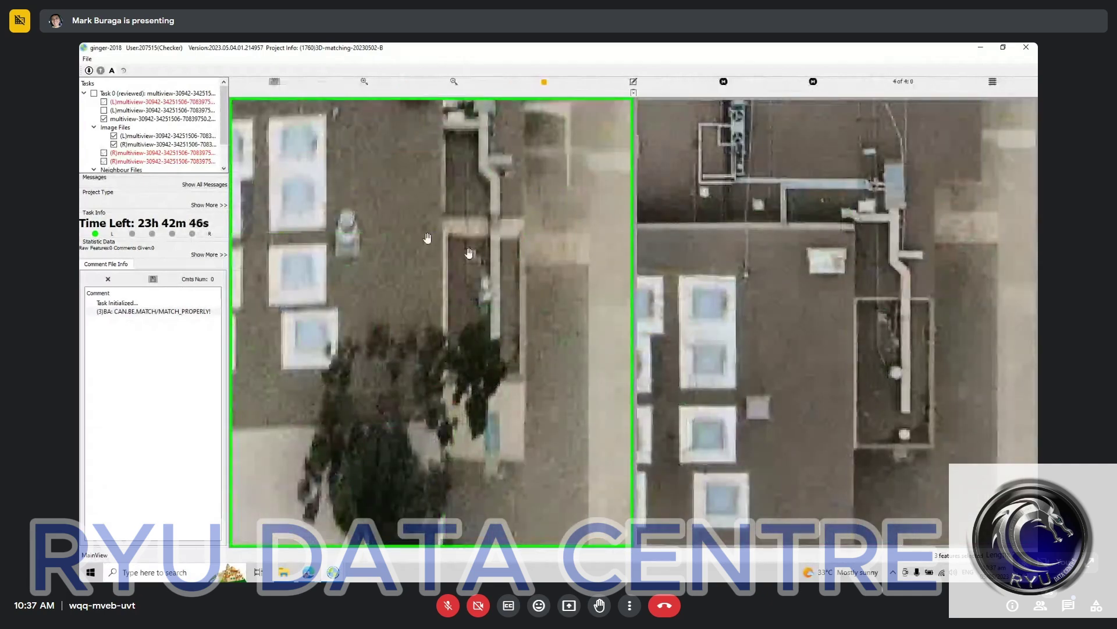
pyautogui.press('space')
pyautogui.press('space')
pyautogui.press('space')
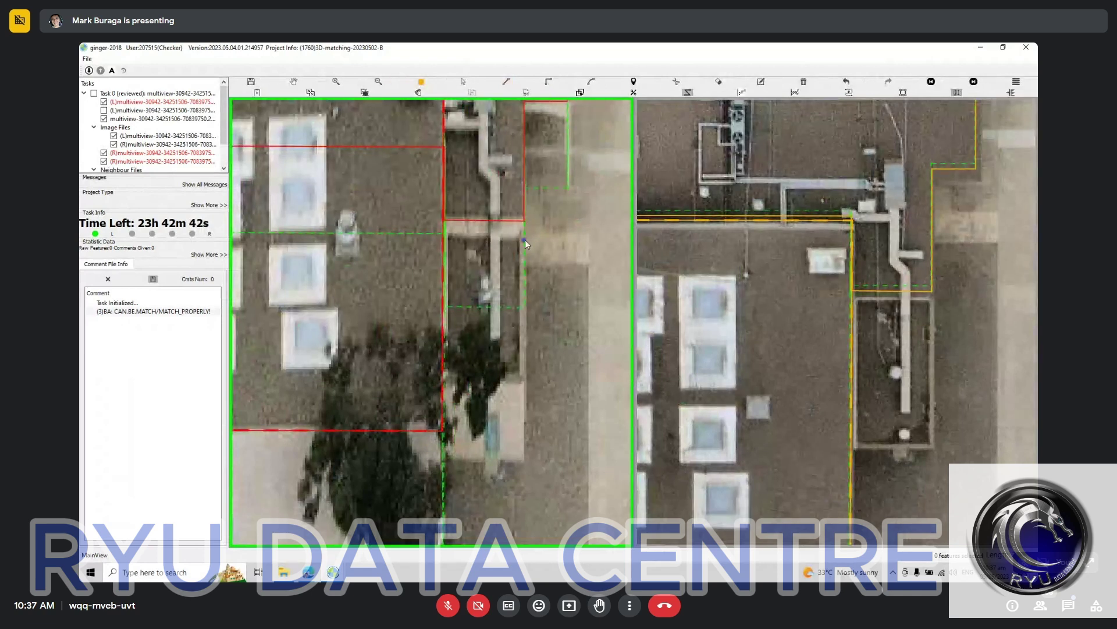
pyautogui.click(525, 239)
pyautogui.click(444, 239)
pyautogui.click(444, 371)
pyautogui.click(522, 241)
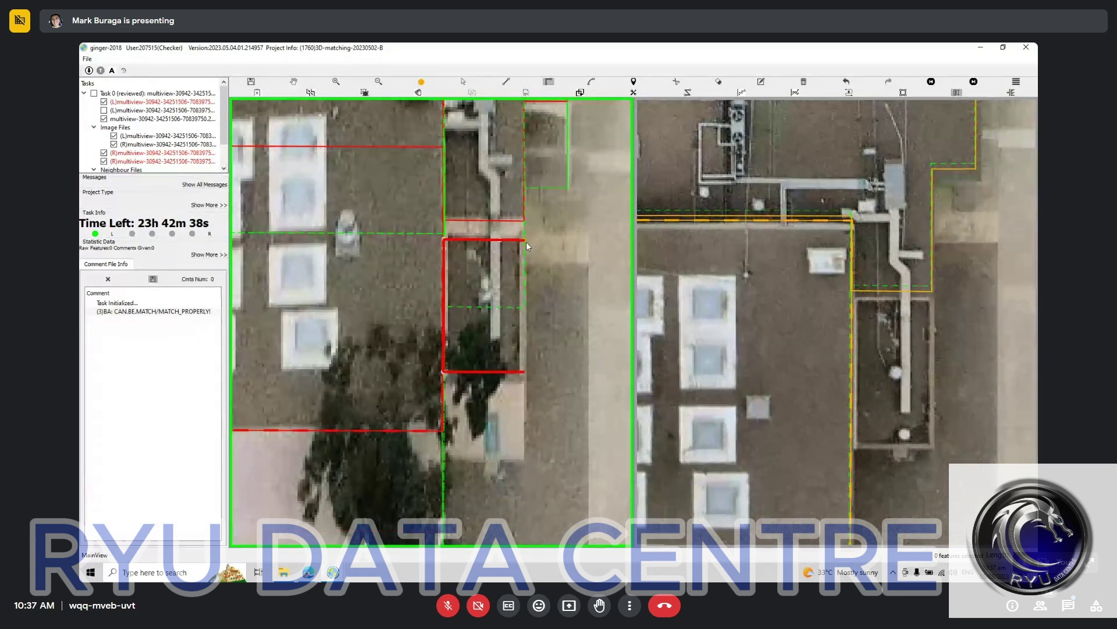
pyautogui.click(526, 243)
# Adjust the projection of the pipe enclosure outline until it fits the enclosure's outer walls in the comparison image
pyautogui.press('Escape')
pyautogui.click(482, 372)
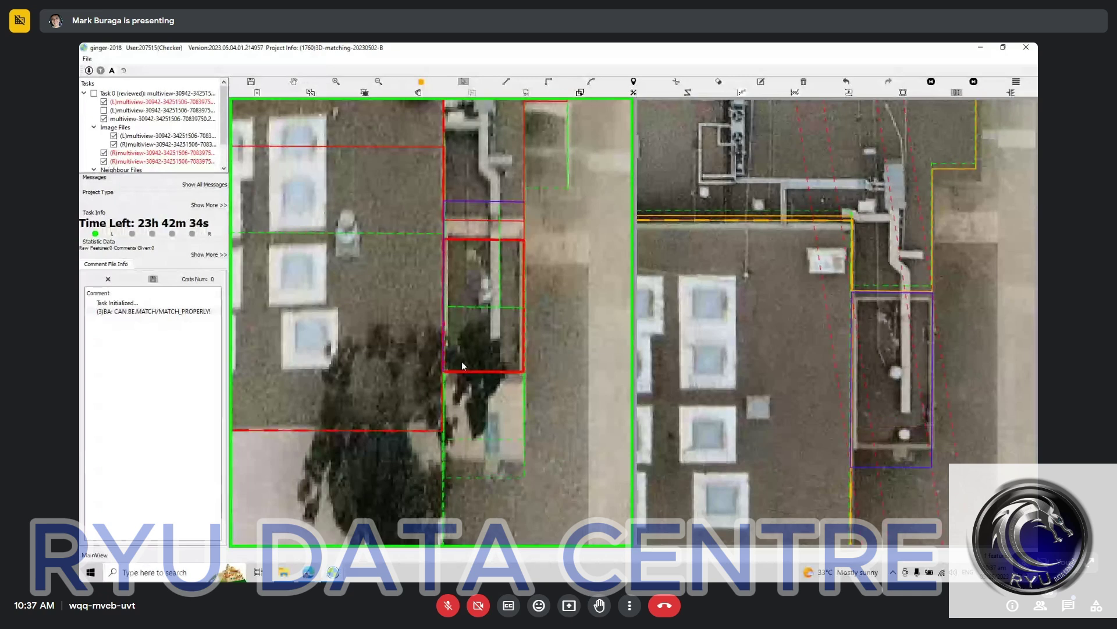
pyautogui.scroll(2, 466, 365)
pyautogui.scroll(-4, 471, 372)
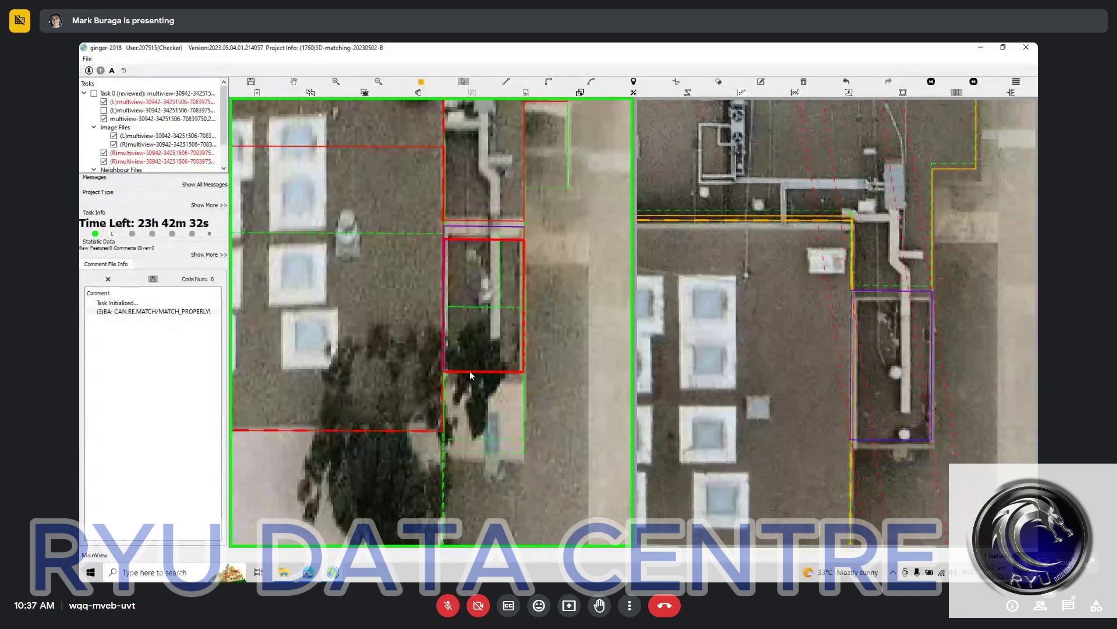
pyautogui.scroll(1, 469, 370)
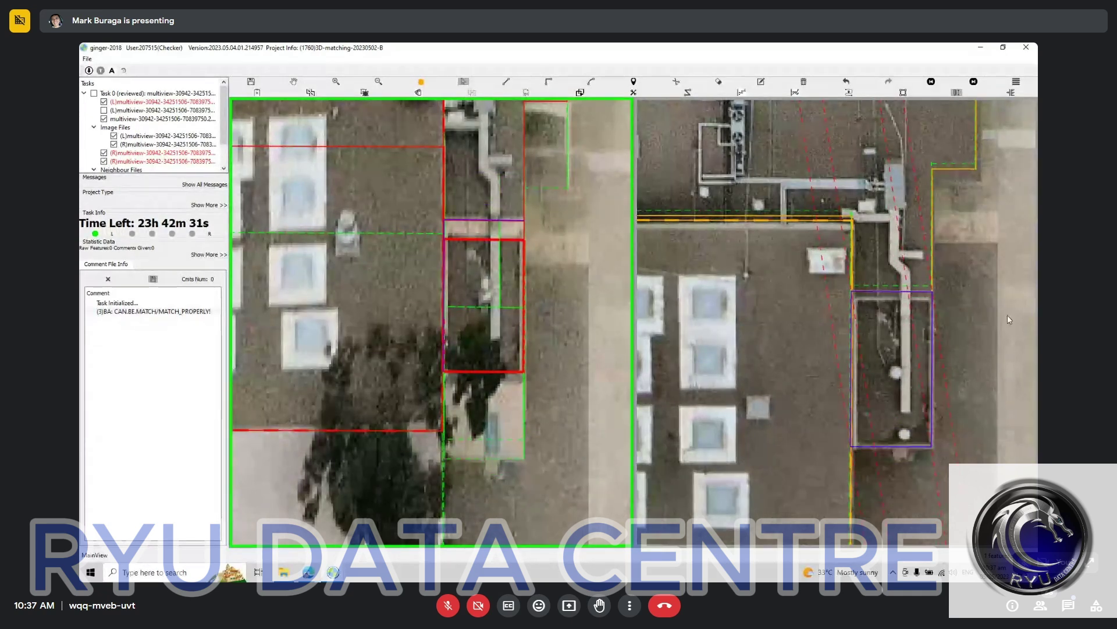
pyautogui.click(961, 348)
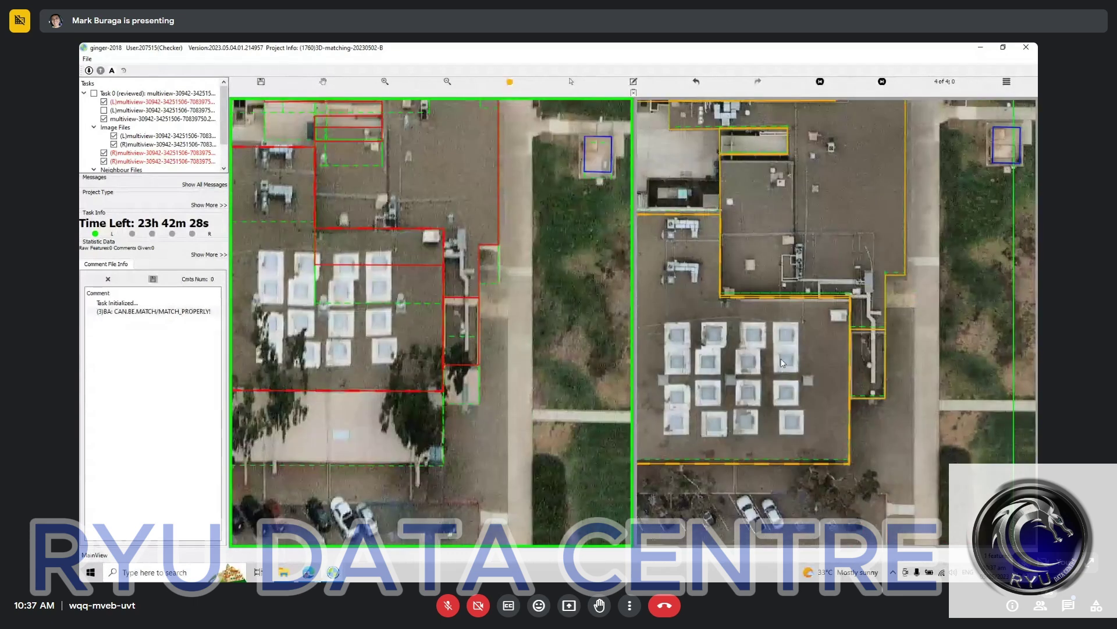
# Select all of the building's outlines together in the main image and set them to the confirmed category
pyautogui.scroll(-2, 782, 363)
pyautogui.press('s')
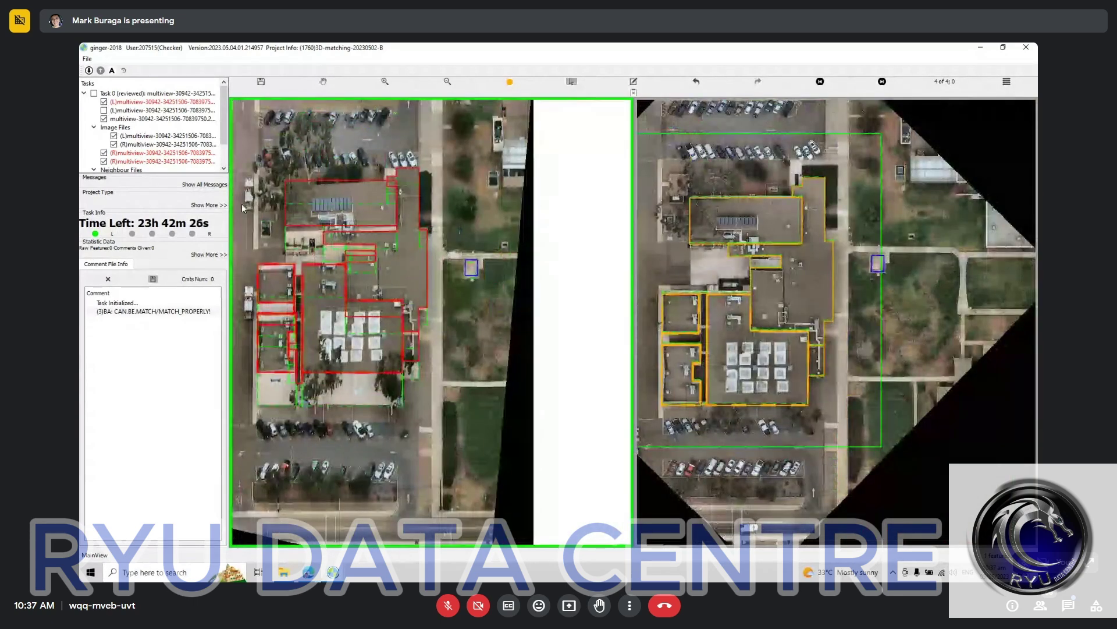
pyautogui.moveTo(242, 204); pyautogui.dragTo(464, 468)
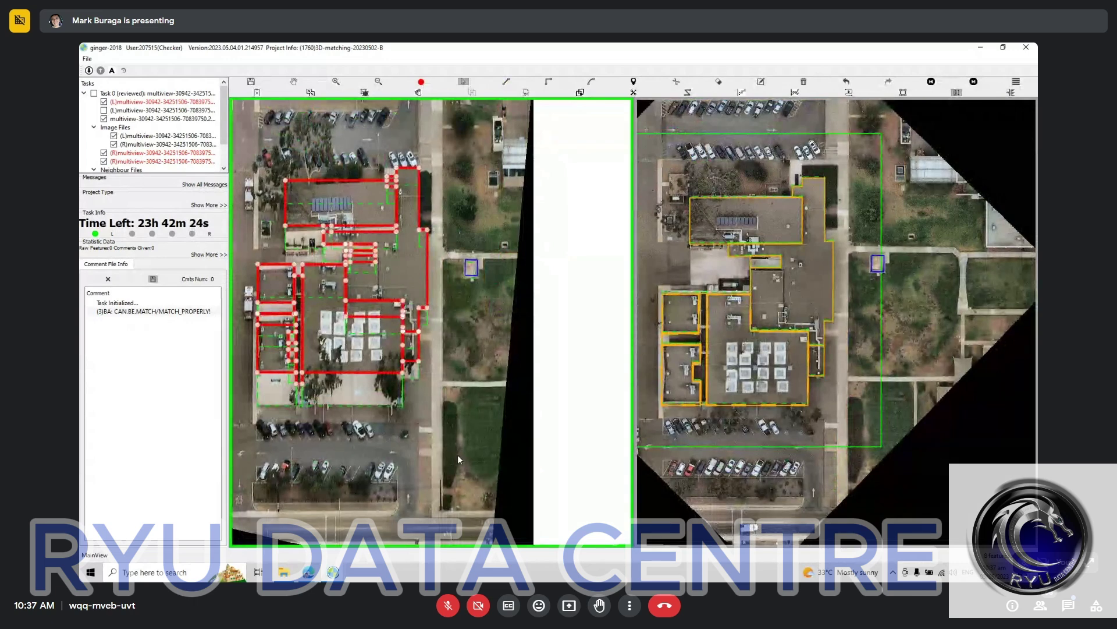
pyautogui.press('Escape')
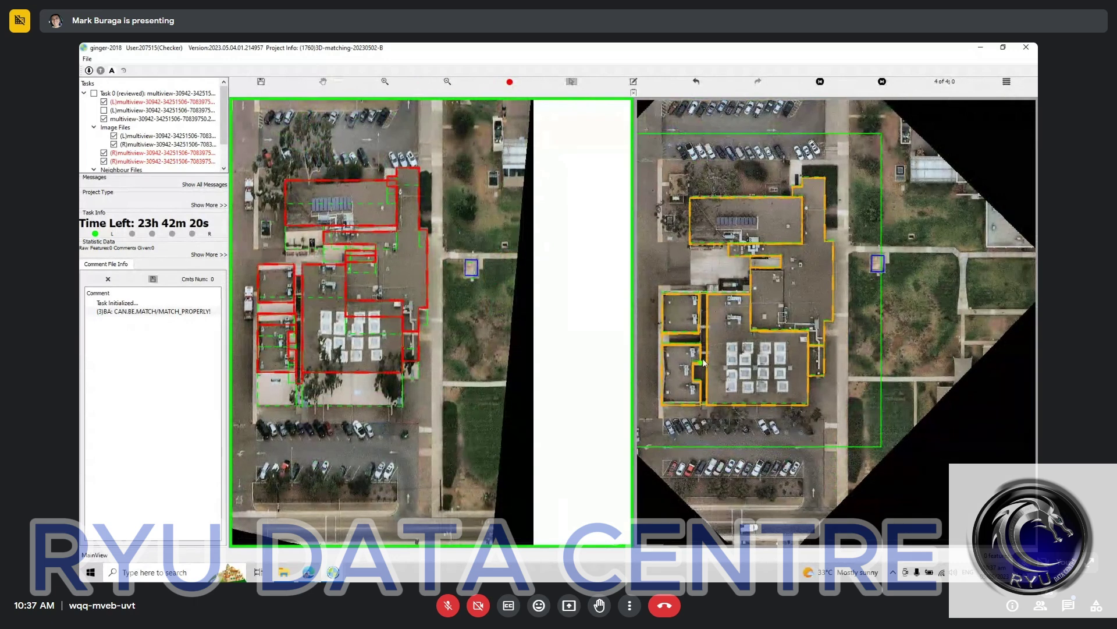
# Accept the building's outline match in the fourth, first and second comparison images
pyautogui.scroll(2, 703, 362)
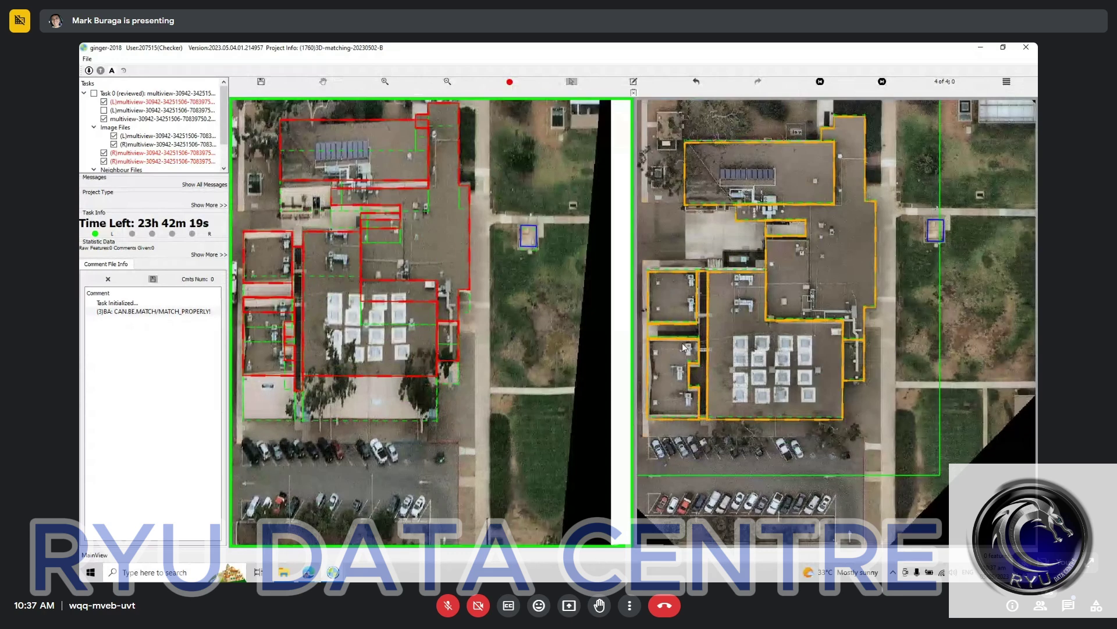
pyautogui.click(666, 338)
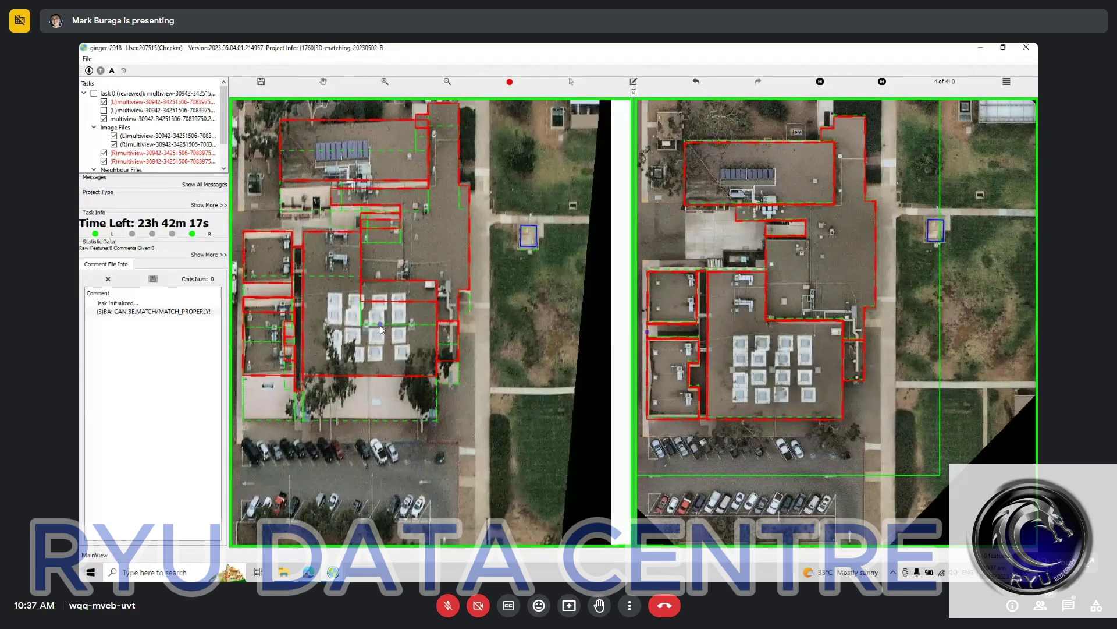
pyautogui.press('n')
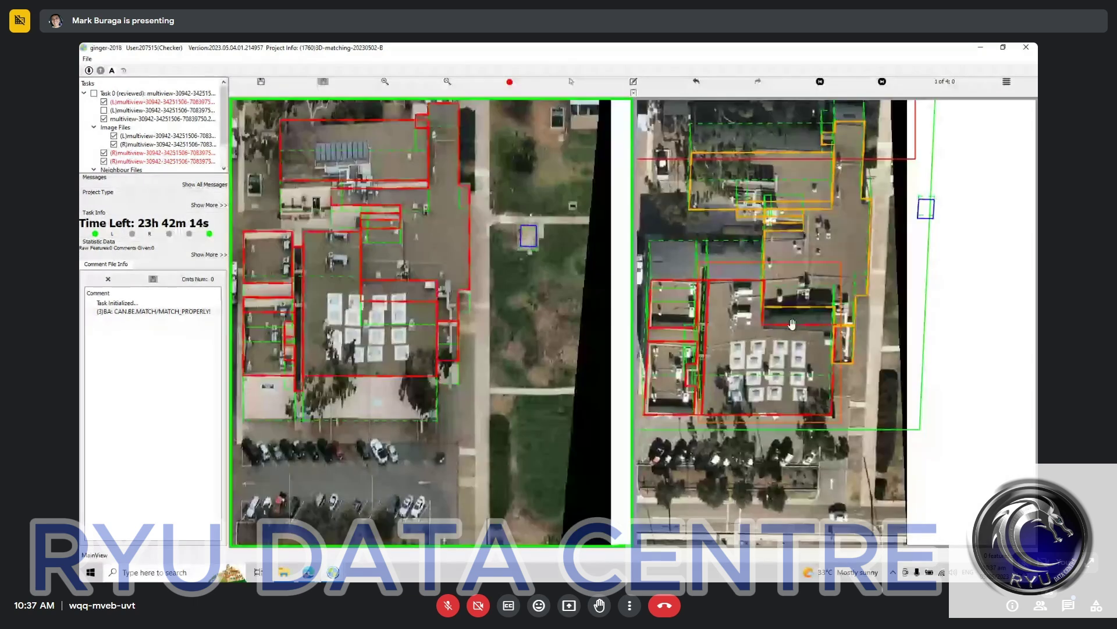
pyautogui.press('n')
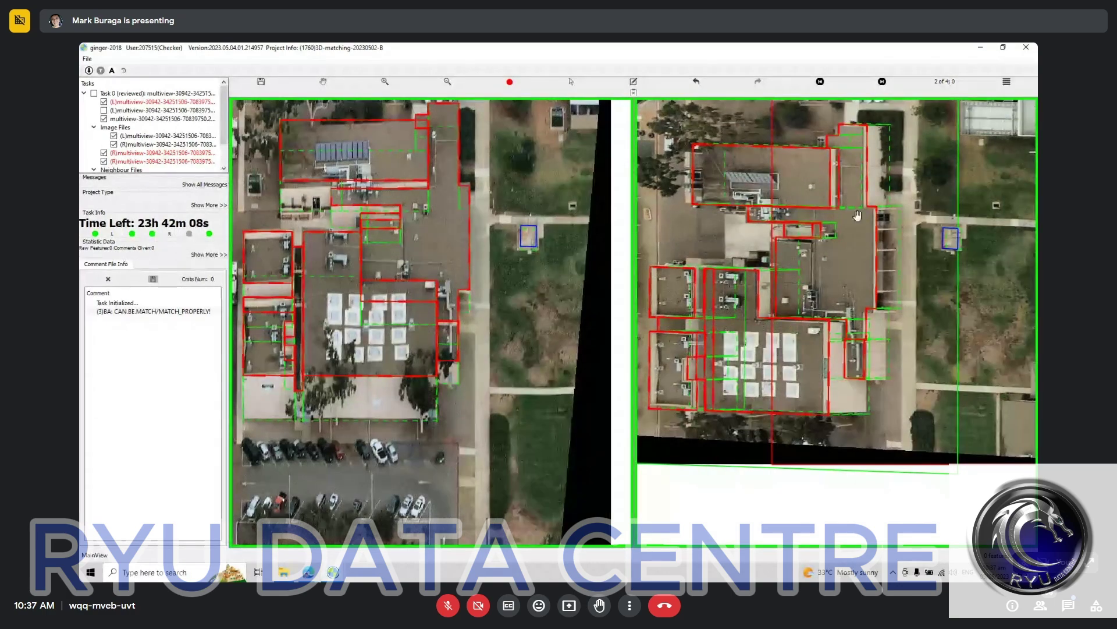
# Accept the building's outline match in the third comparison image, checking the western roof sections closely
pyautogui.press('n')
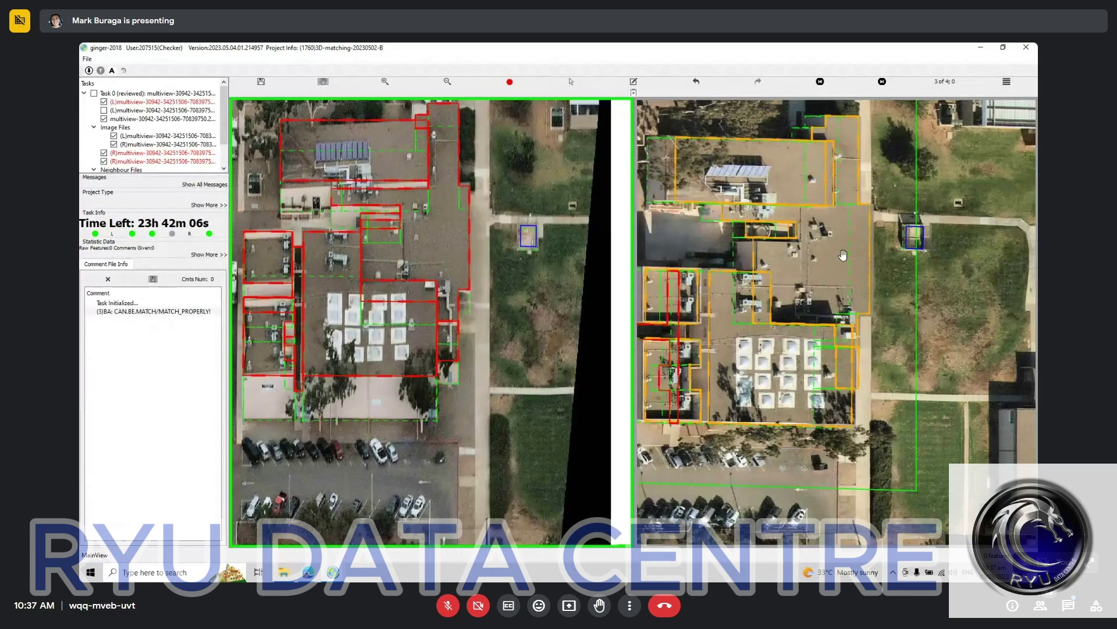
pyautogui.moveTo(917, 259); pyautogui.dragTo(918, 260)
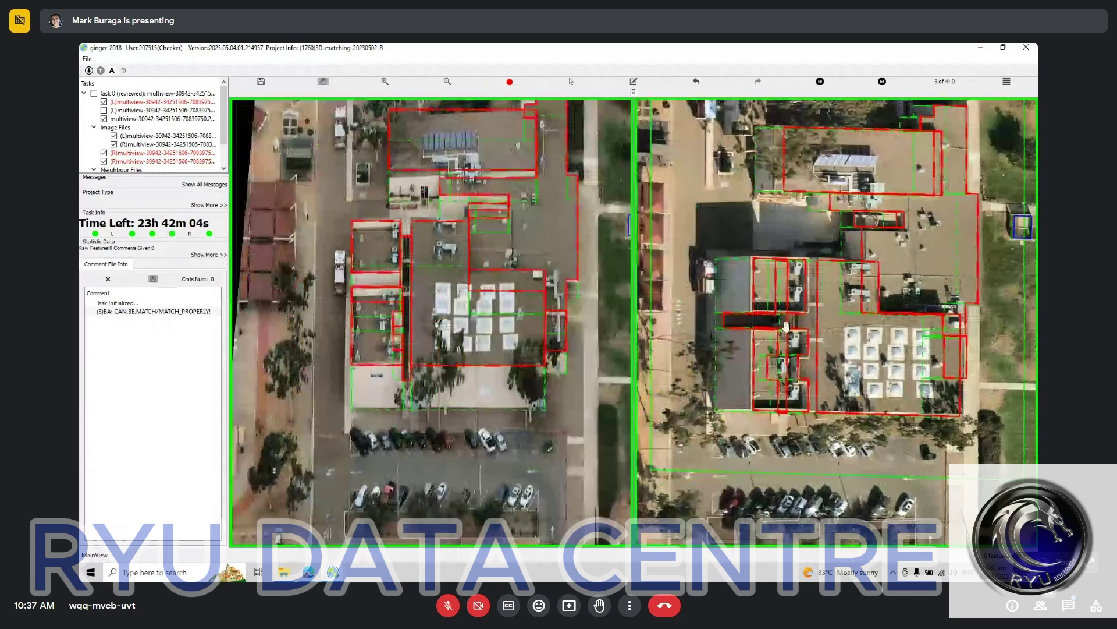
pyautogui.scroll(1, 769, 330)
pyautogui.press('space')
pyautogui.scroll(-2, 768, 330)
pyautogui.press('space')
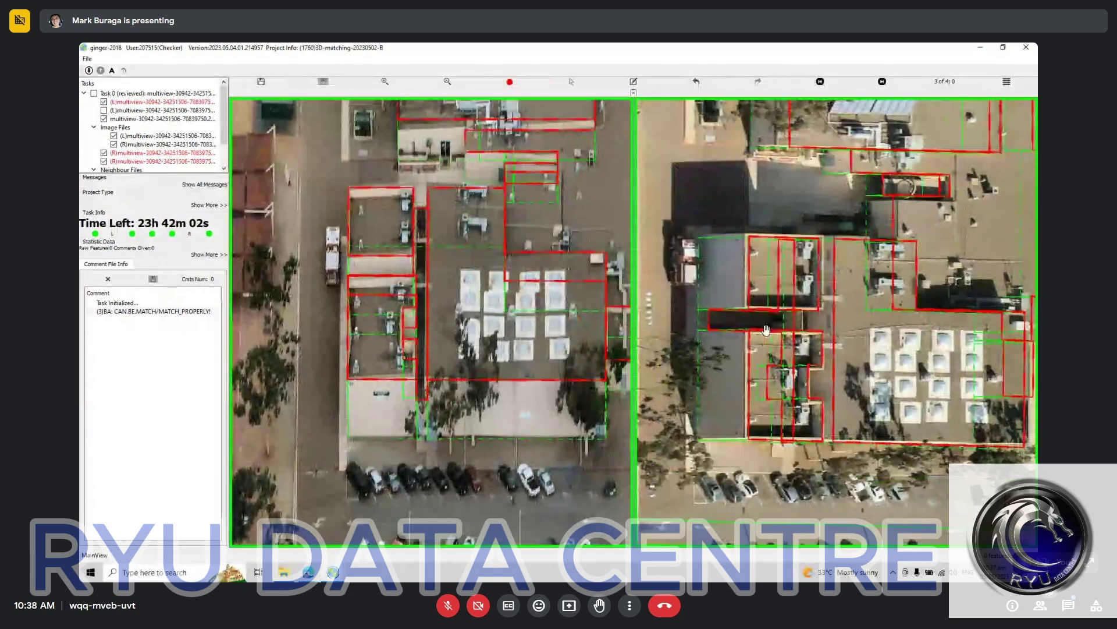
# Return to the fourth comparison image and check the selected eastern roof outline against the whole building
pyautogui.press('Right')
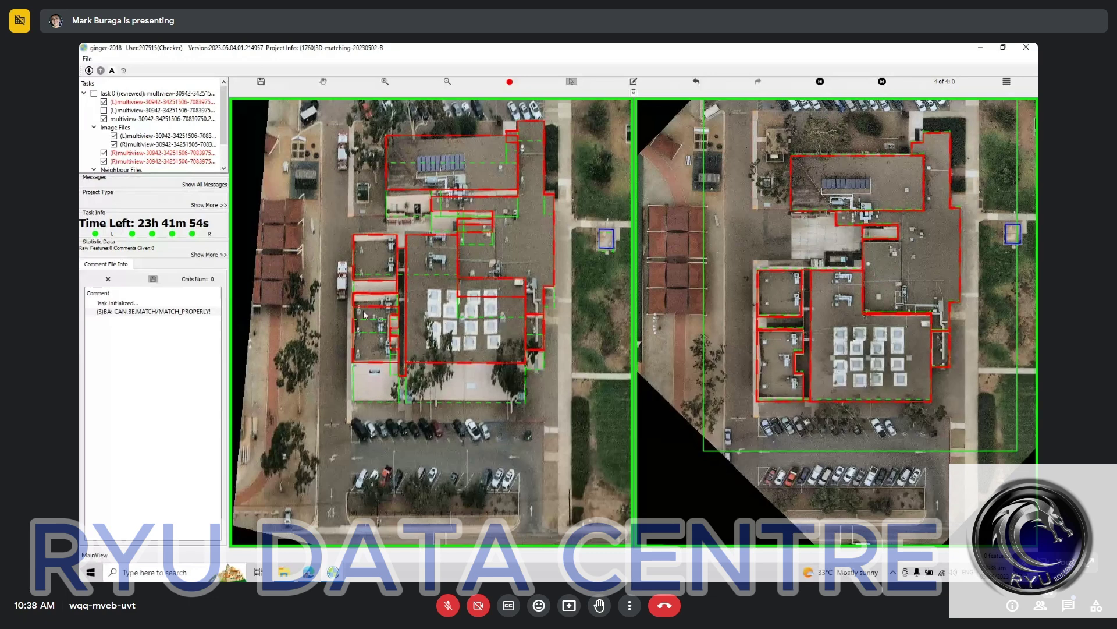
pyautogui.click(439, 190)
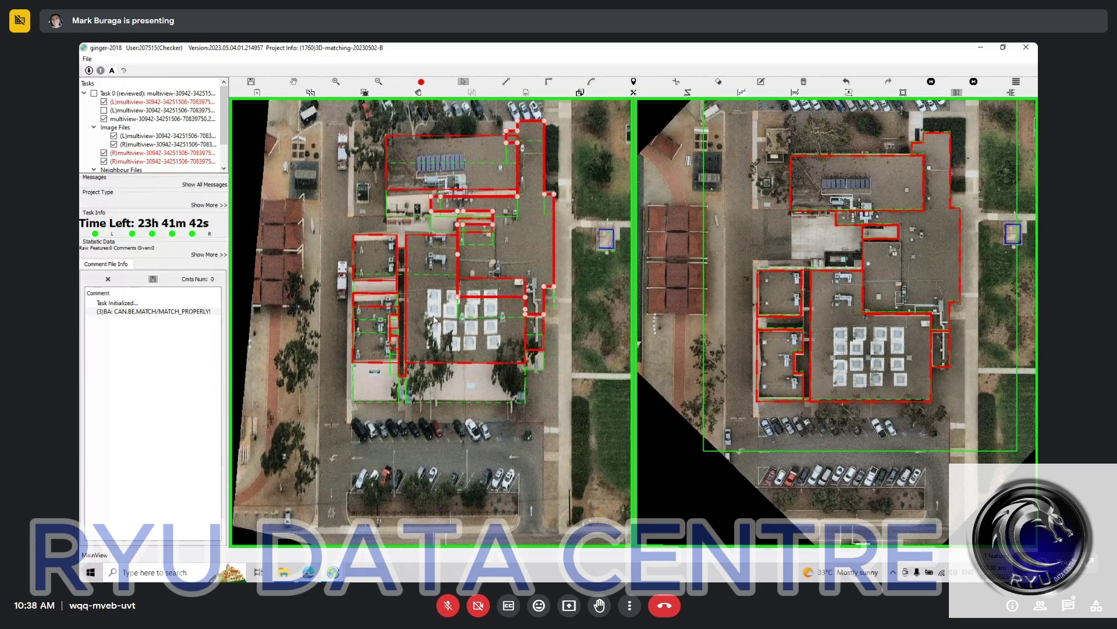
pyautogui.scroll(-2, 434, 319)
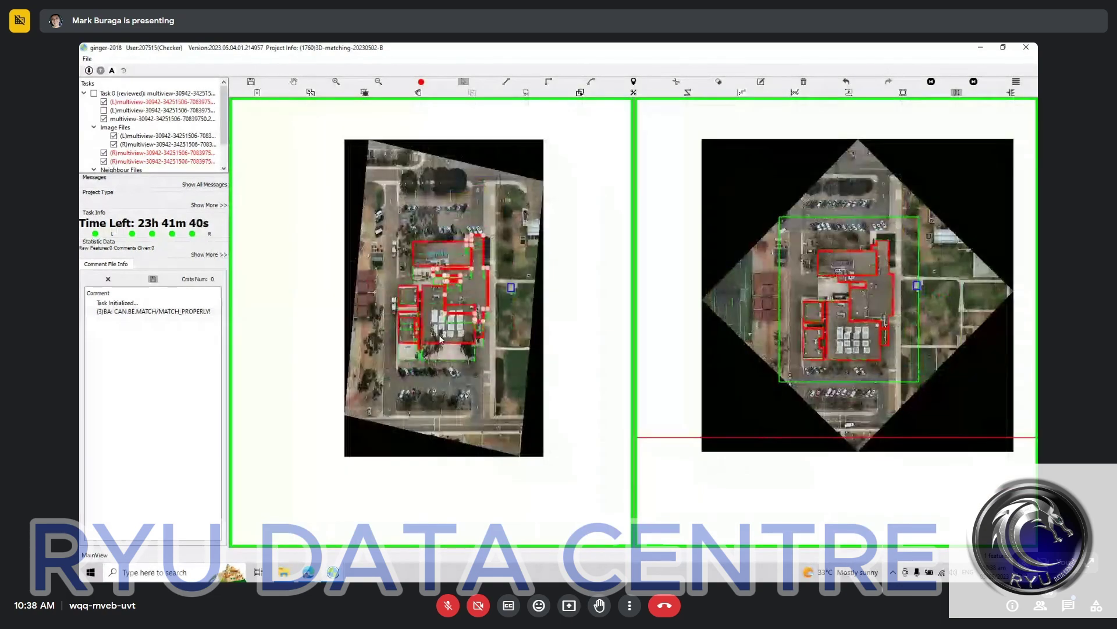
pyautogui.scroll(1, 440, 338)
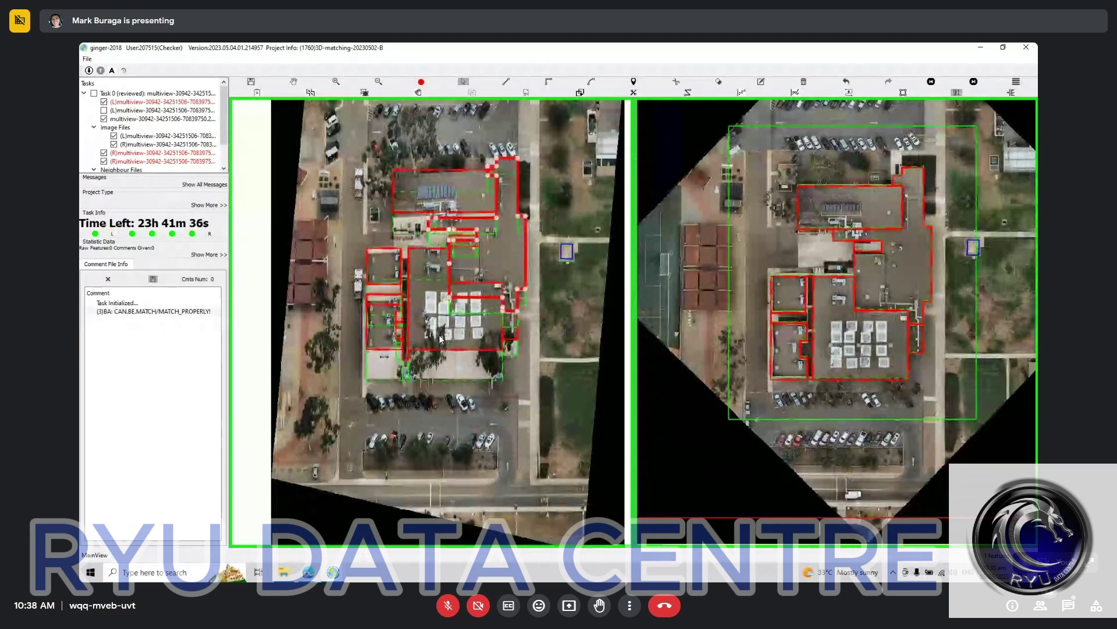
# Examine the new task's long roof and its southern projecting section in both images, with and without outlines
pyautogui.press('h')
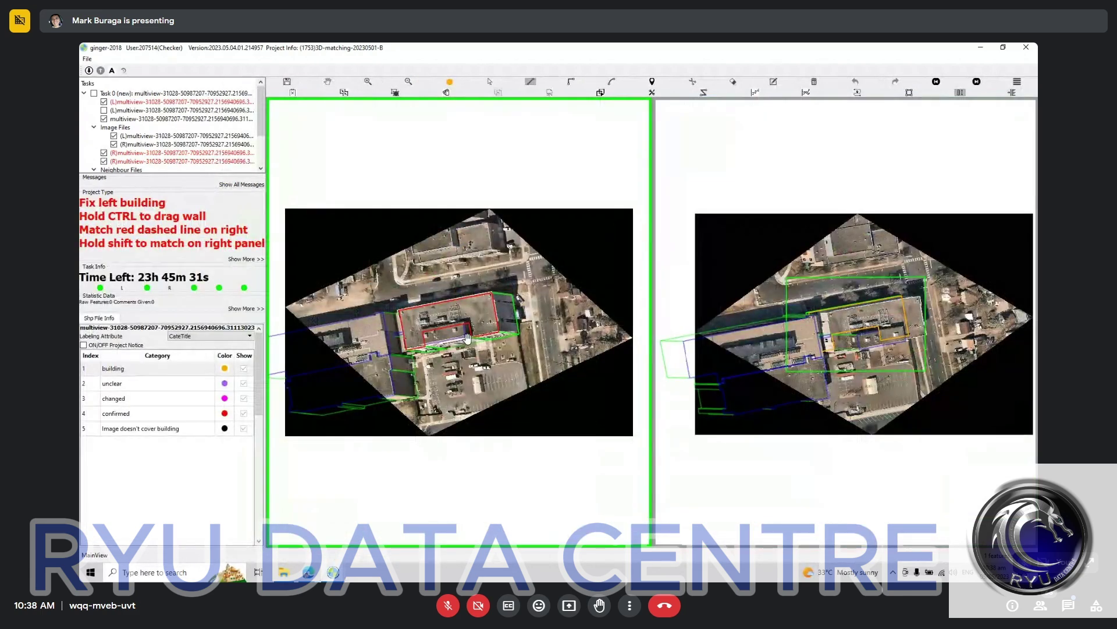
pyautogui.scroll(2, 467, 337)
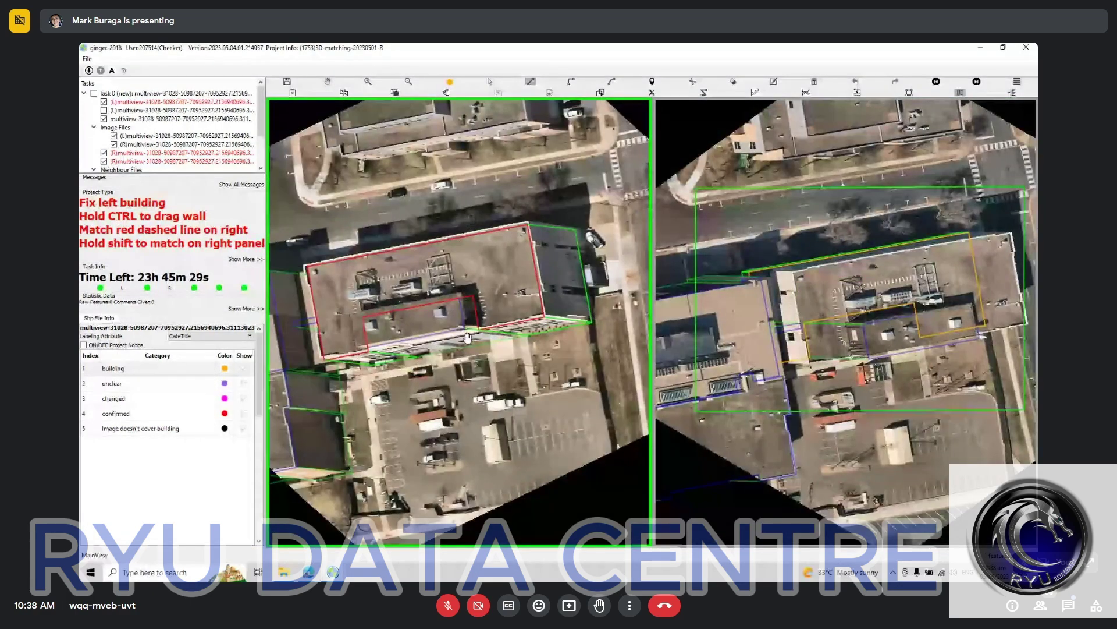
pyautogui.scroll(2, 467, 337)
pyautogui.press('space')
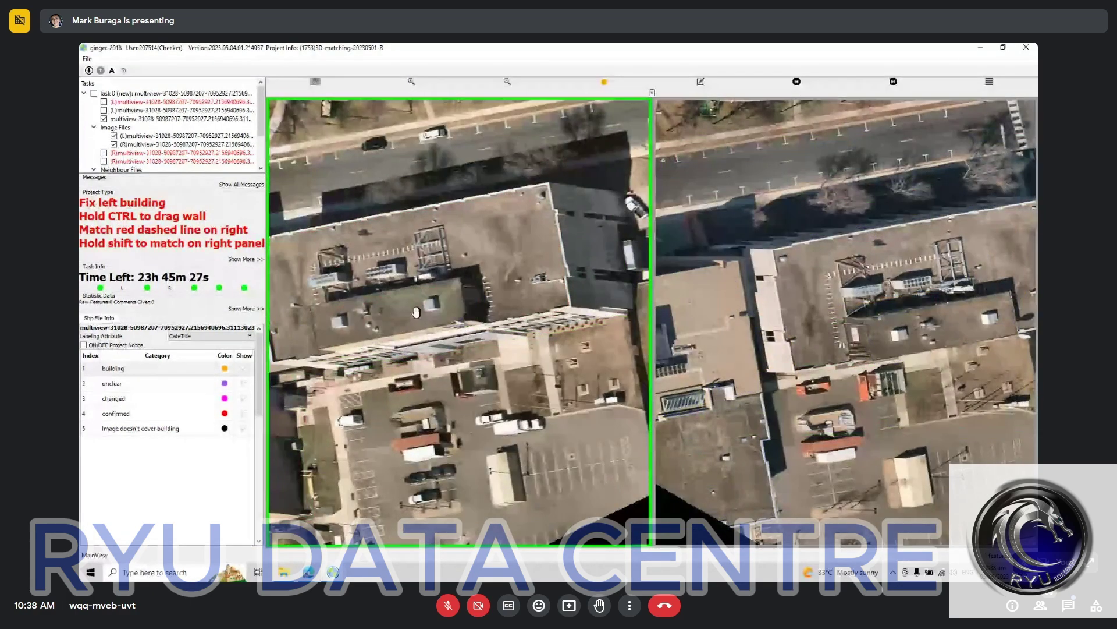
pyautogui.press('space')
pyautogui.moveTo(419, 315); pyautogui.dragTo(488, 321)
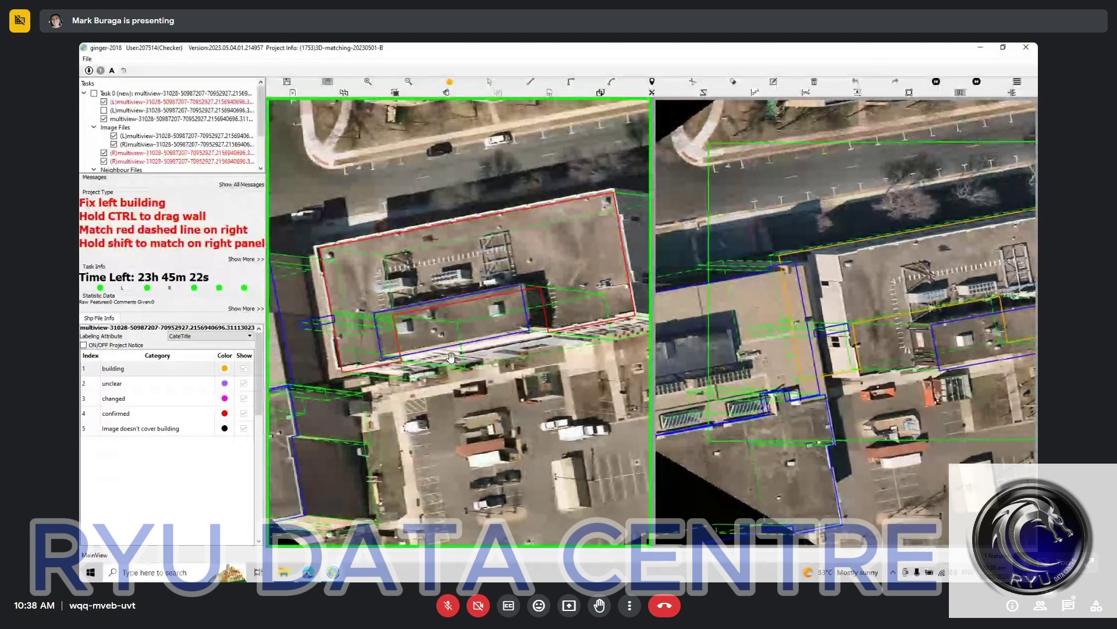
pyautogui.moveTo(481, 415); pyautogui.dragTo(376, 441)
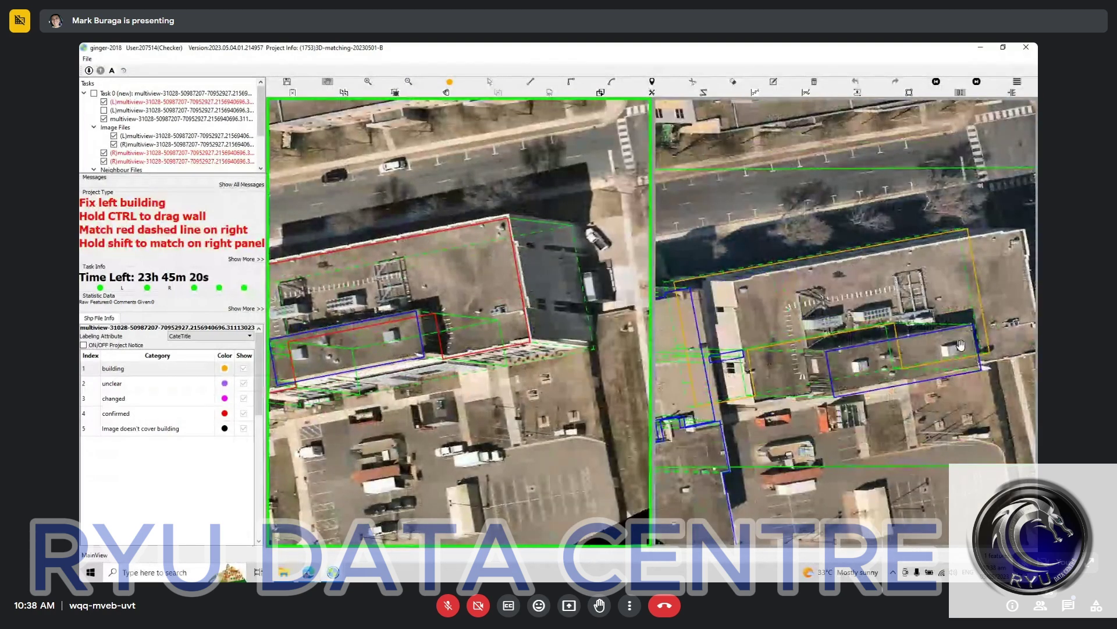
pyautogui.press('space')
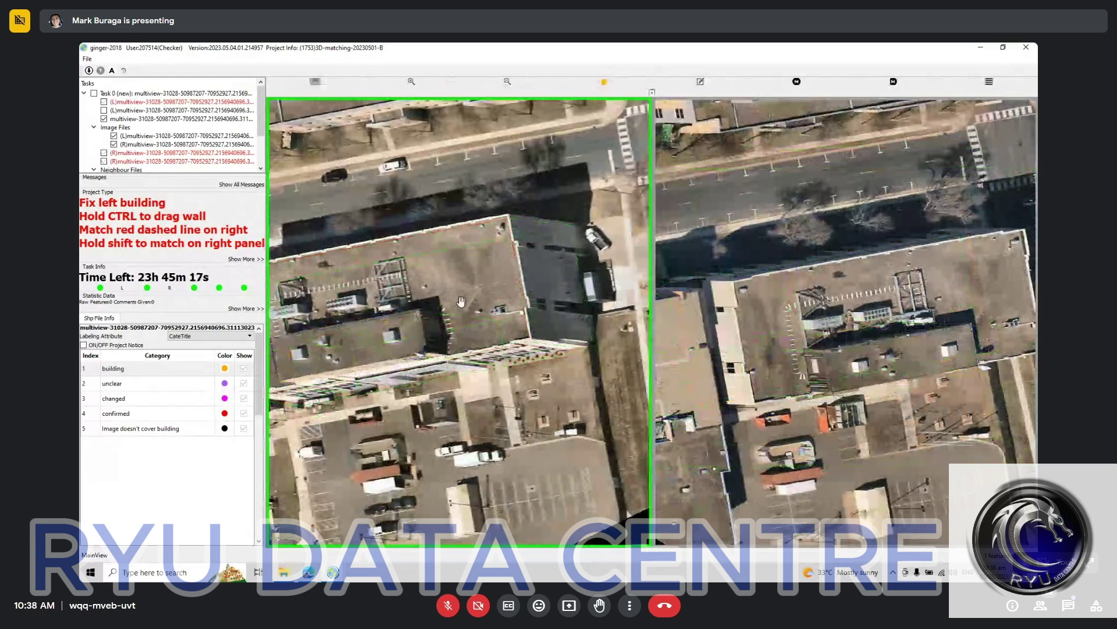
pyautogui.press('space')
pyautogui.moveTo(572, 279); pyautogui.dragTo(688, 241)
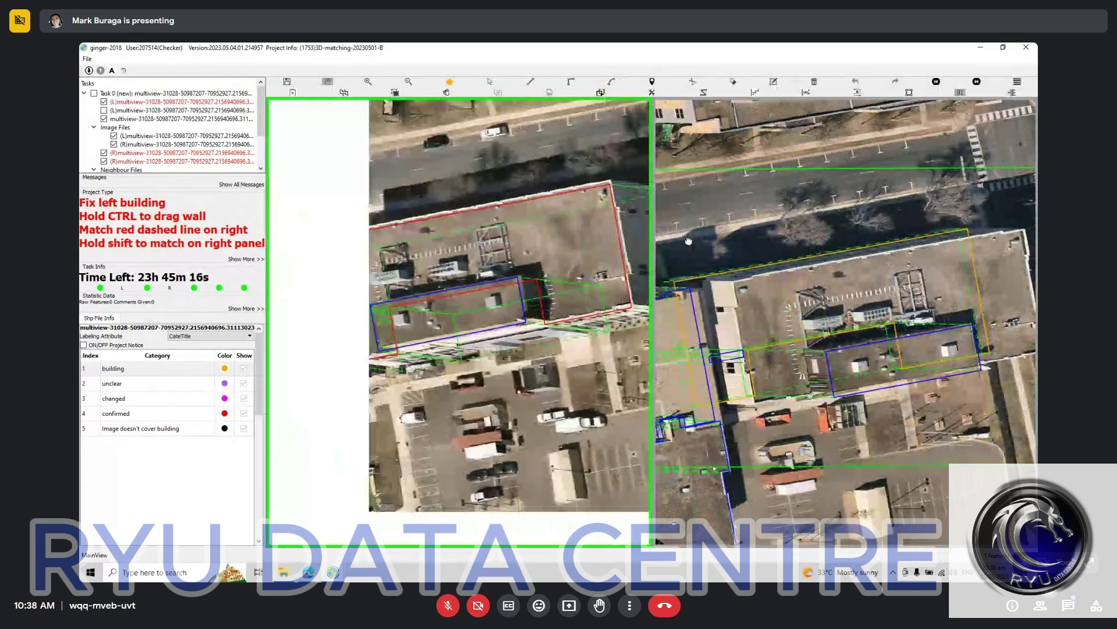
pyautogui.scroll(2, 475, 310)
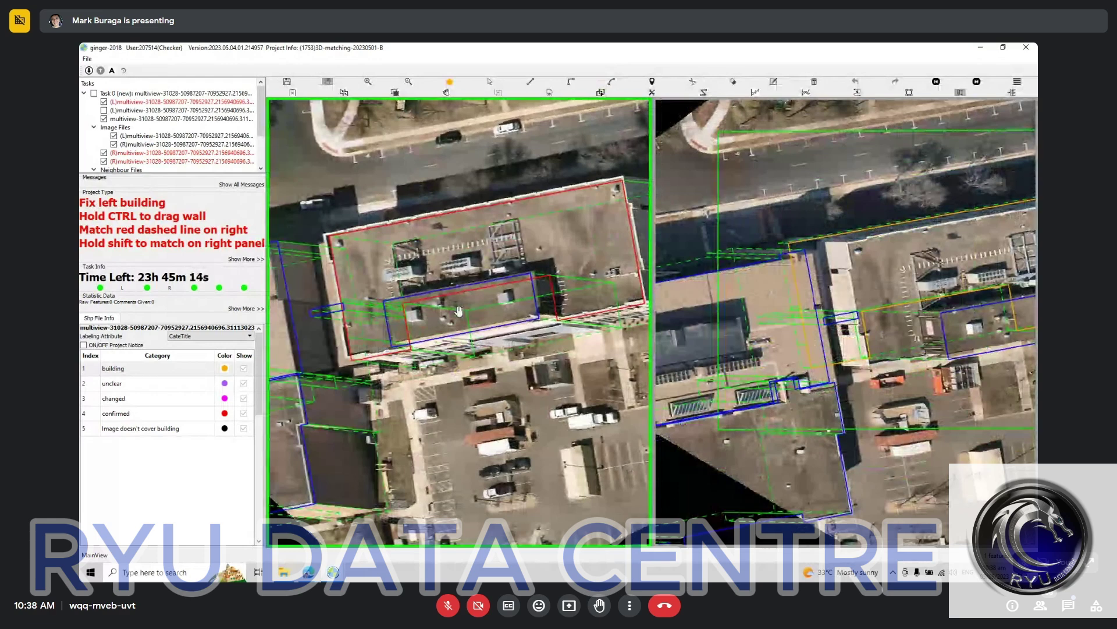
pyautogui.scroll(1, 459, 312)
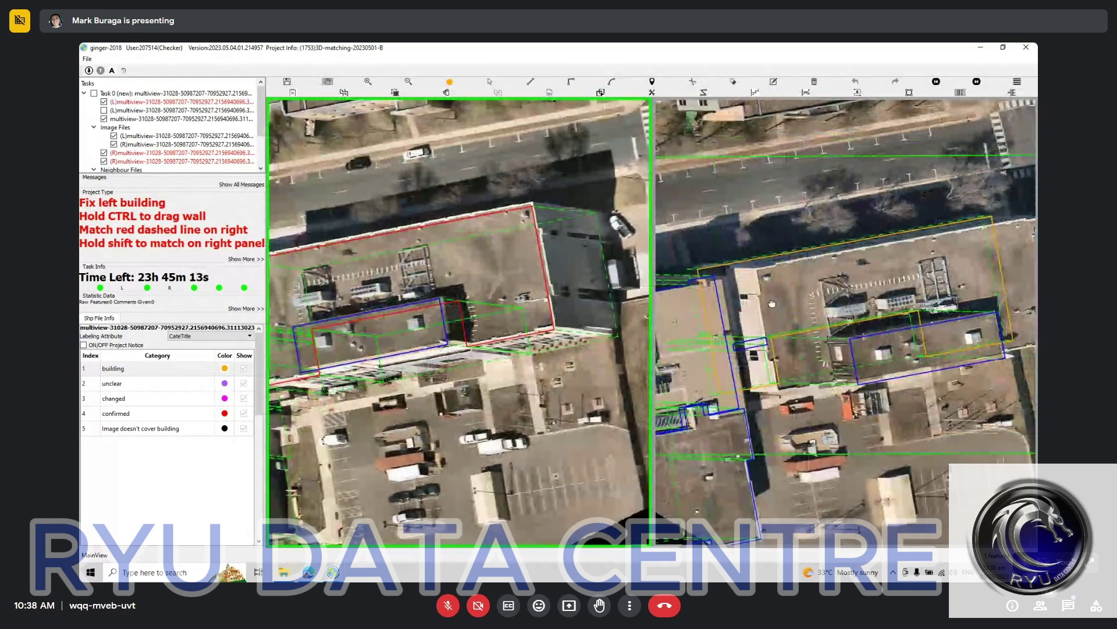
# Shift the long roof's outline eastward in the first comparison image to align with the roof's eastern edge and accept the match
pyautogui.press('space')
pyautogui.click(735, 286)
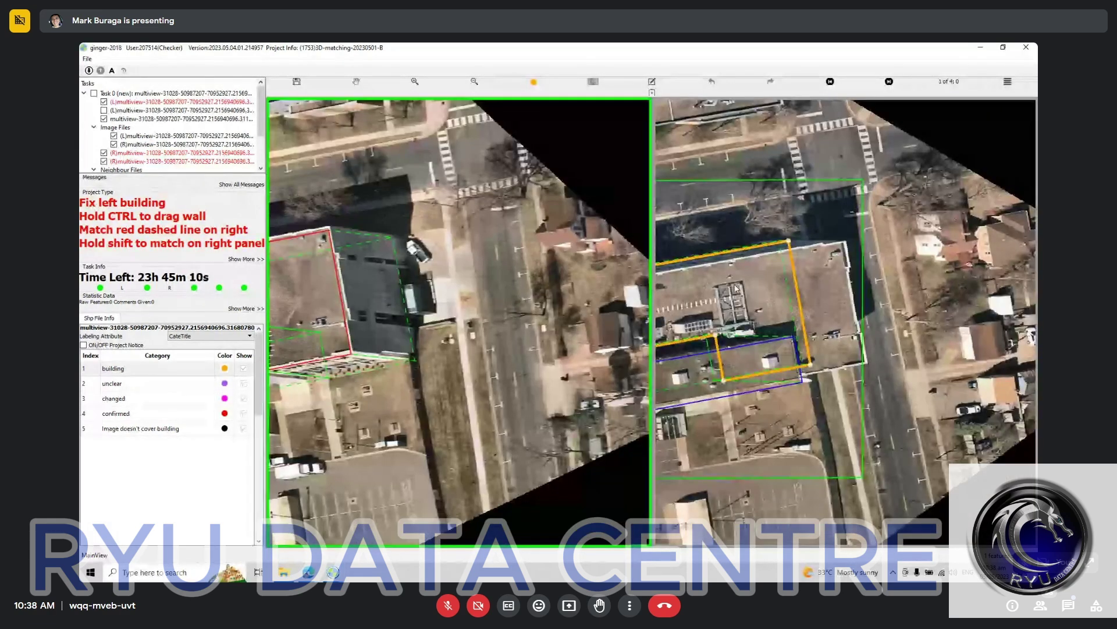
pyautogui.moveTo(736, 289); pyautogui.dragTo(793, 289)
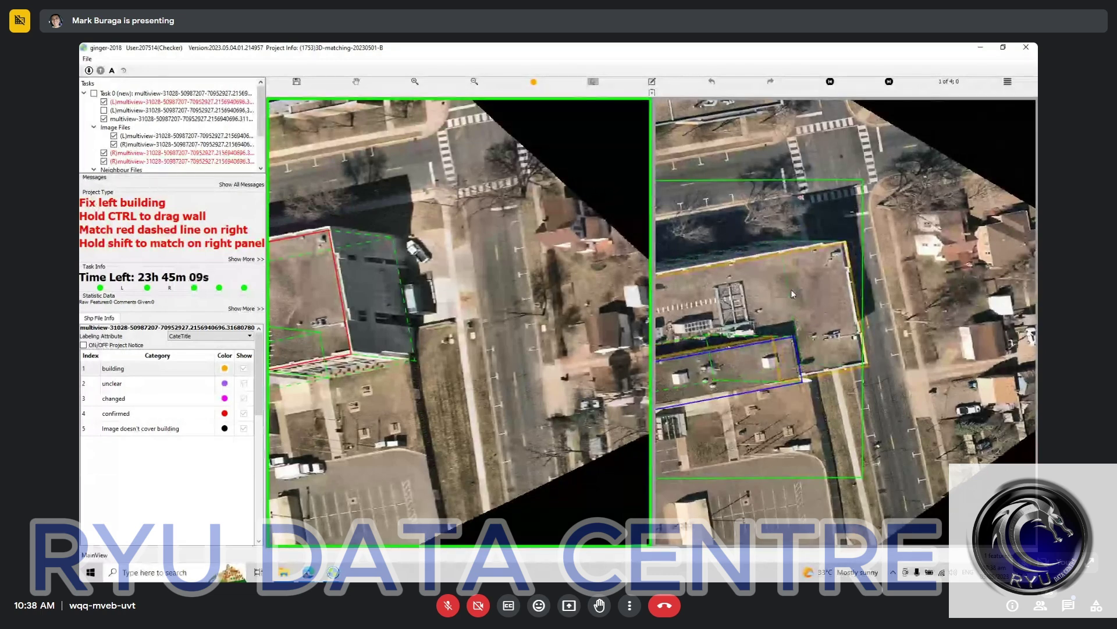
pyautogui.press('space')
pyautogui.moveTo(761, 296); pyautogui.dragTo(912, 265)
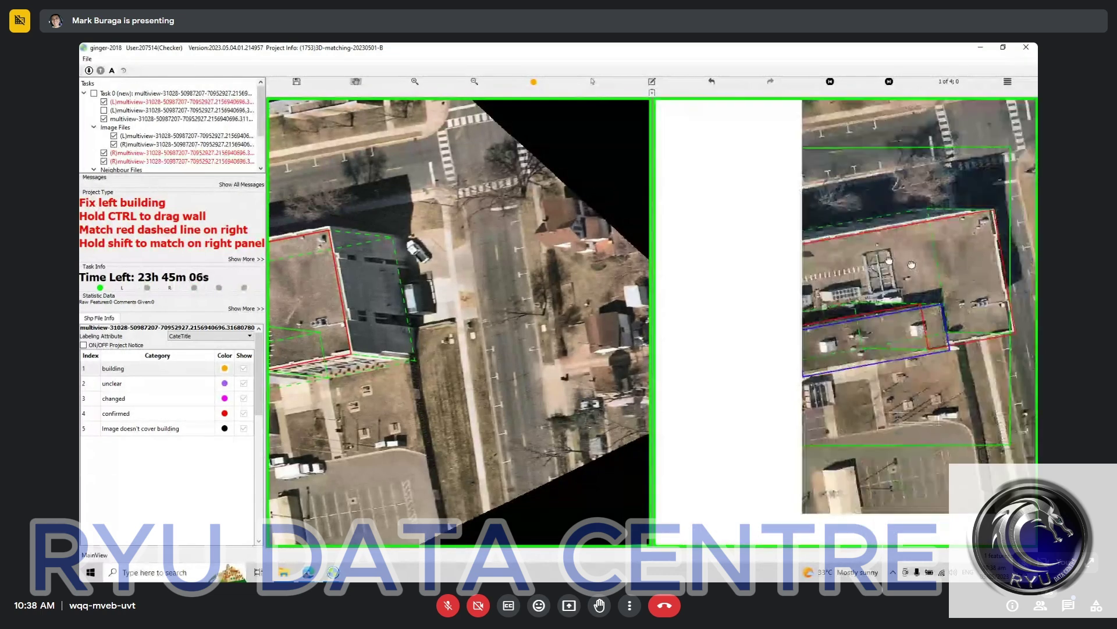
# Accept the long roof's outline match in the second, third and fourth comparison images
pyautogui.press('Right')
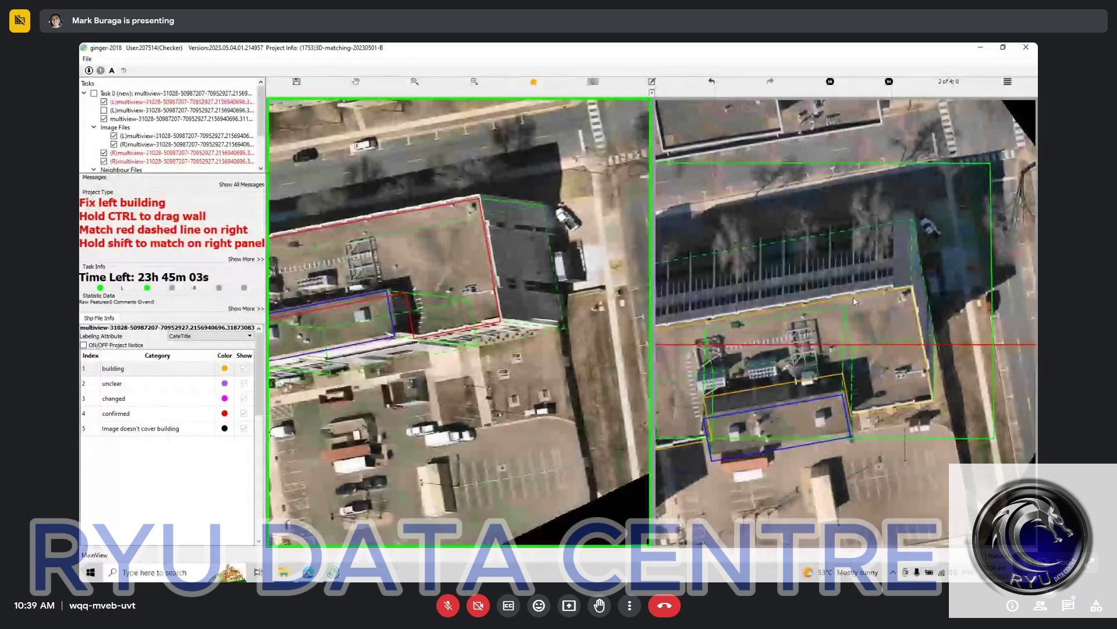
pyautogui.click(844, 327)
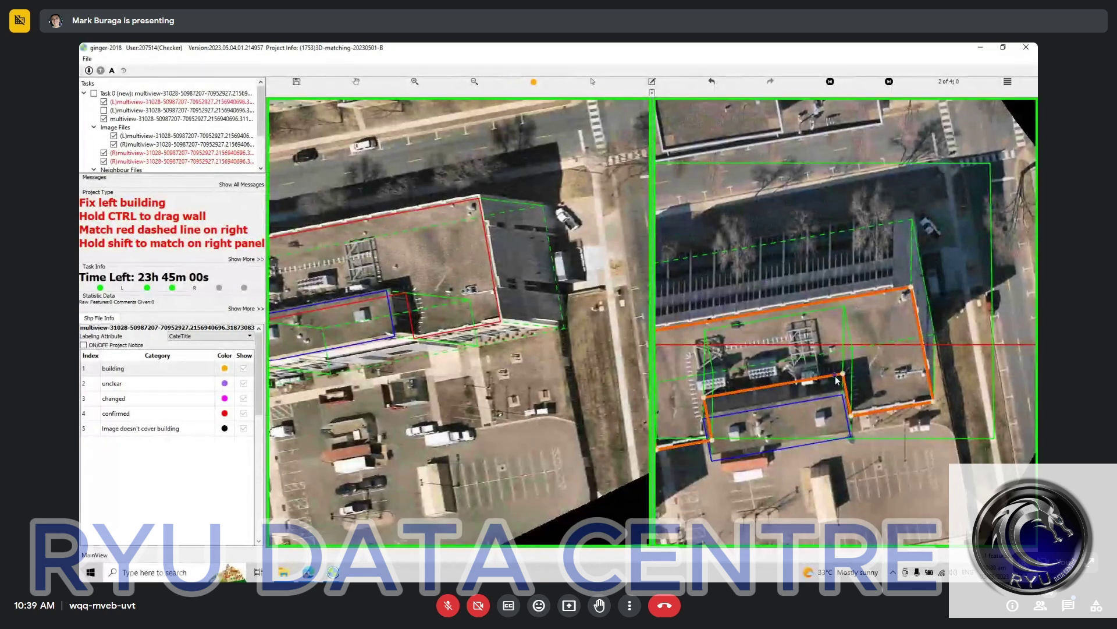
pyautogui.press('Right')
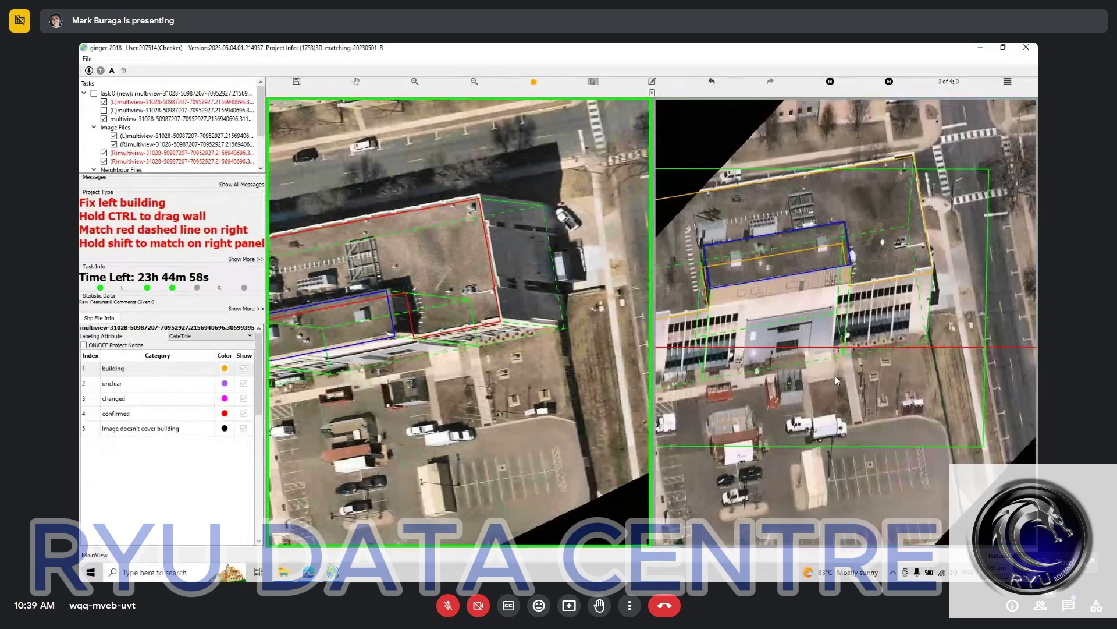
pyautogui.press('Right')
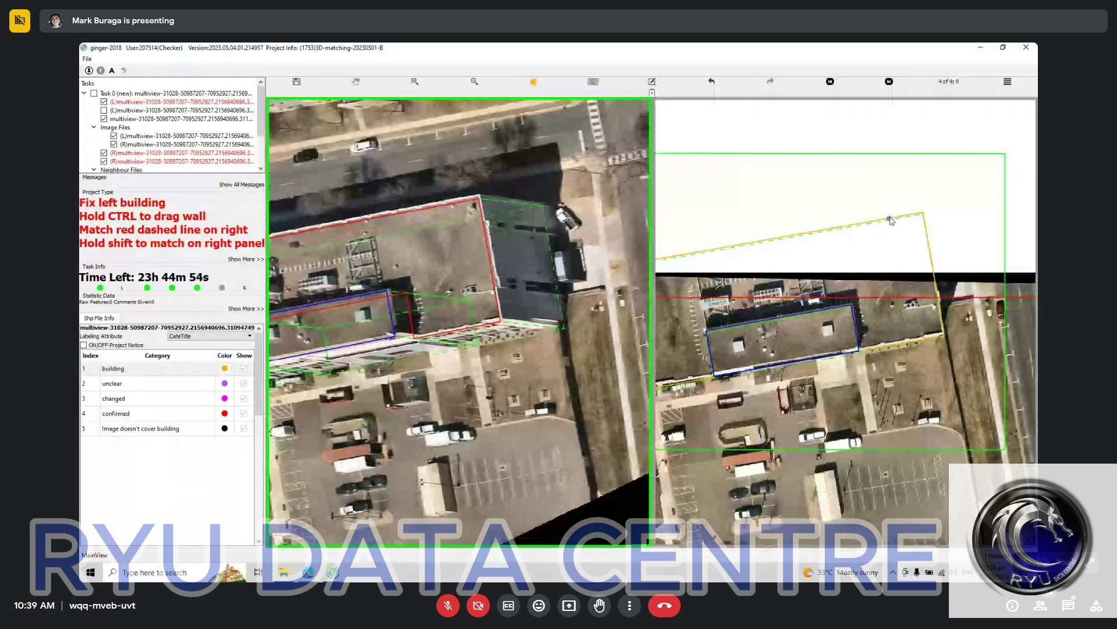
pyautogui.click(889, 219)
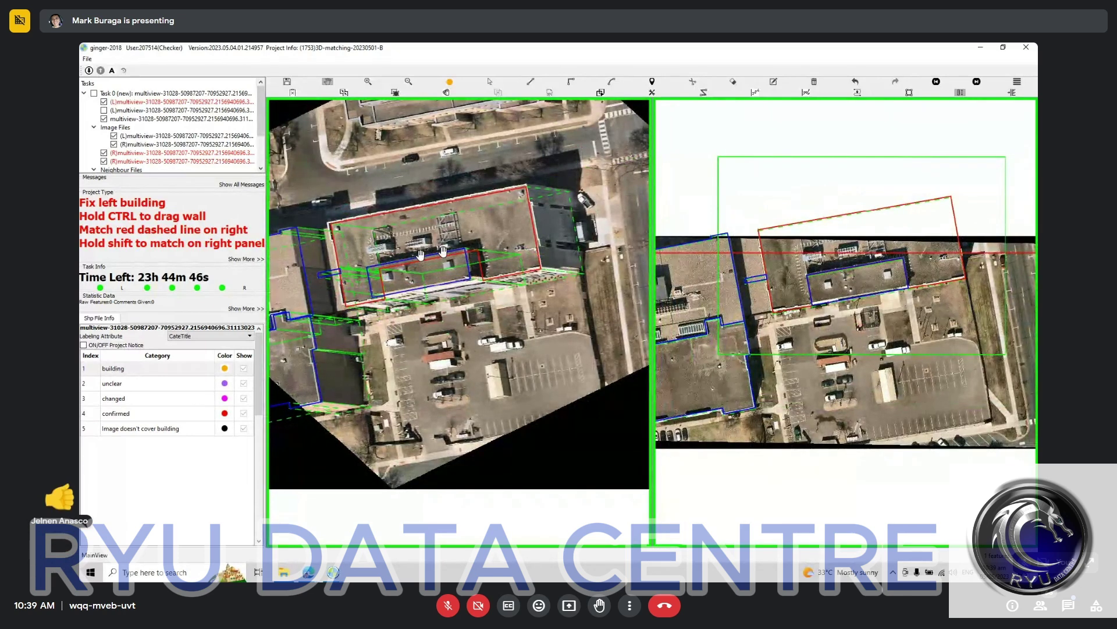
# Submit the matched long-roof task and switch to the other checker session's window with the next building
pyautogui.hotkey('ctrl', 's')
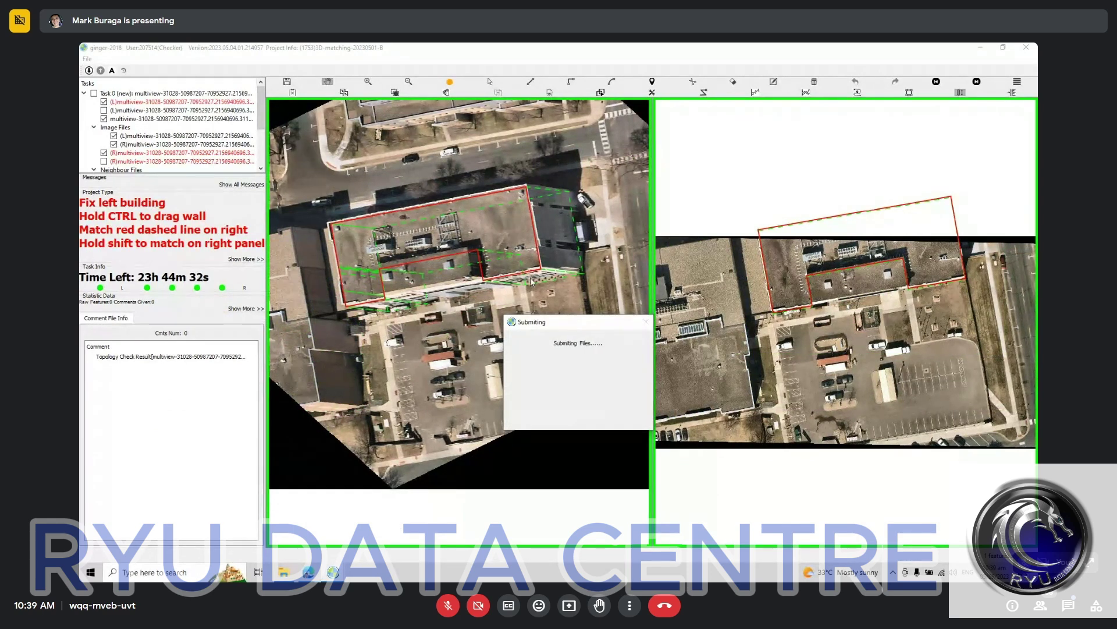
pyautogui.moveTo(337, 573)
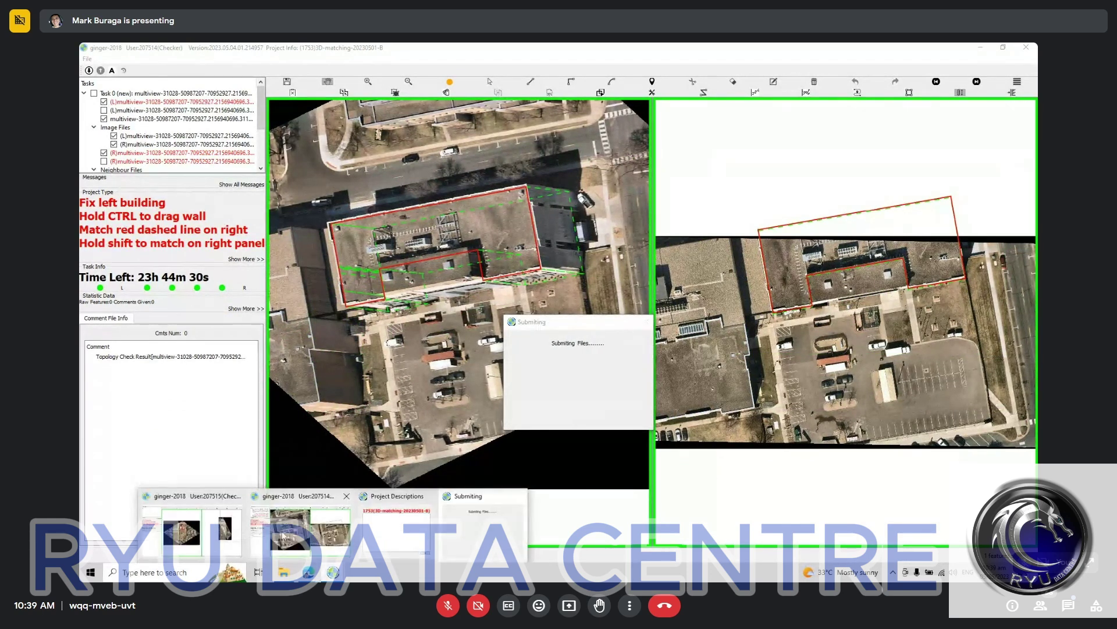
pyautogui.click(406, 533)
pyautogui.press('Return')
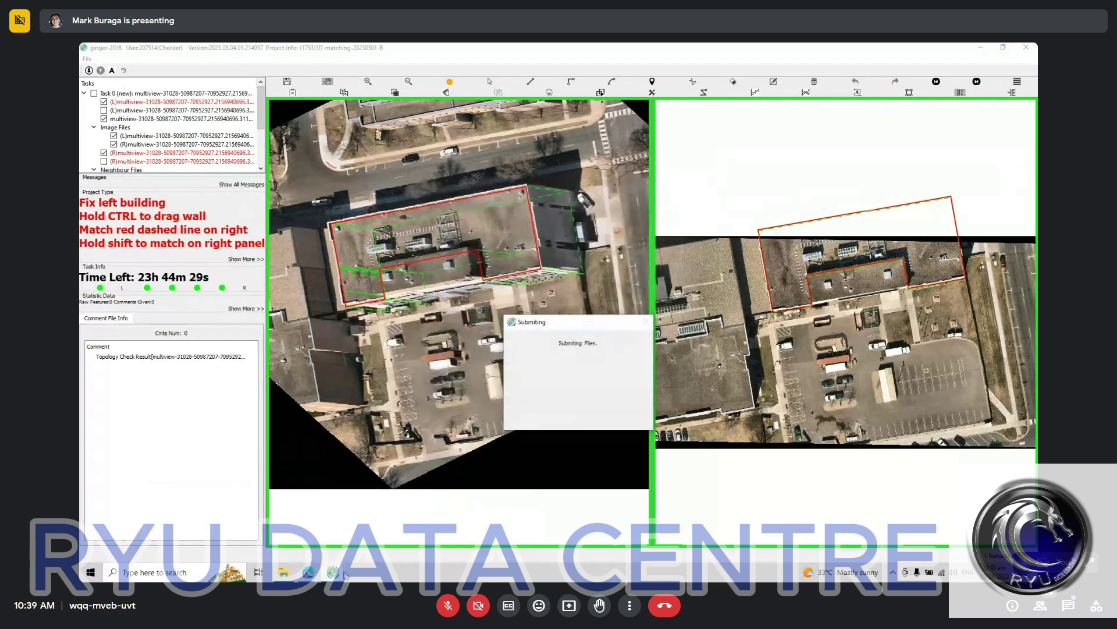
pyautogui.click(267, 543)
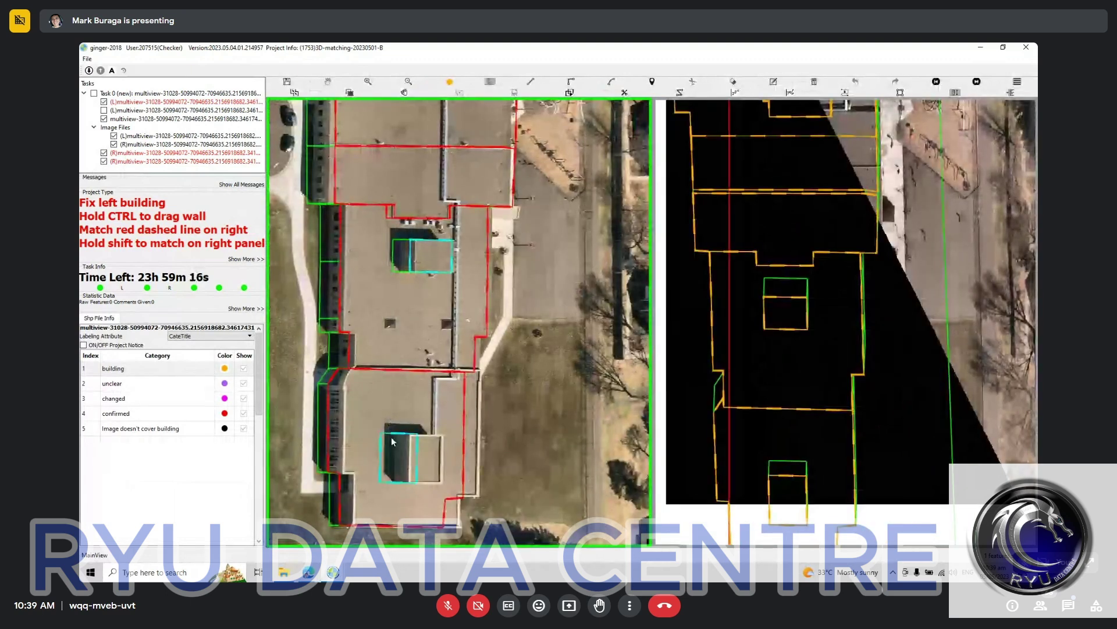
# Shift the southern roof's outline and the adjoining middle roof's outline eastward in the base image to fit the roof edges
pyautogui.moveTo(386, 435); pyautogui.dragTo(399, 431)
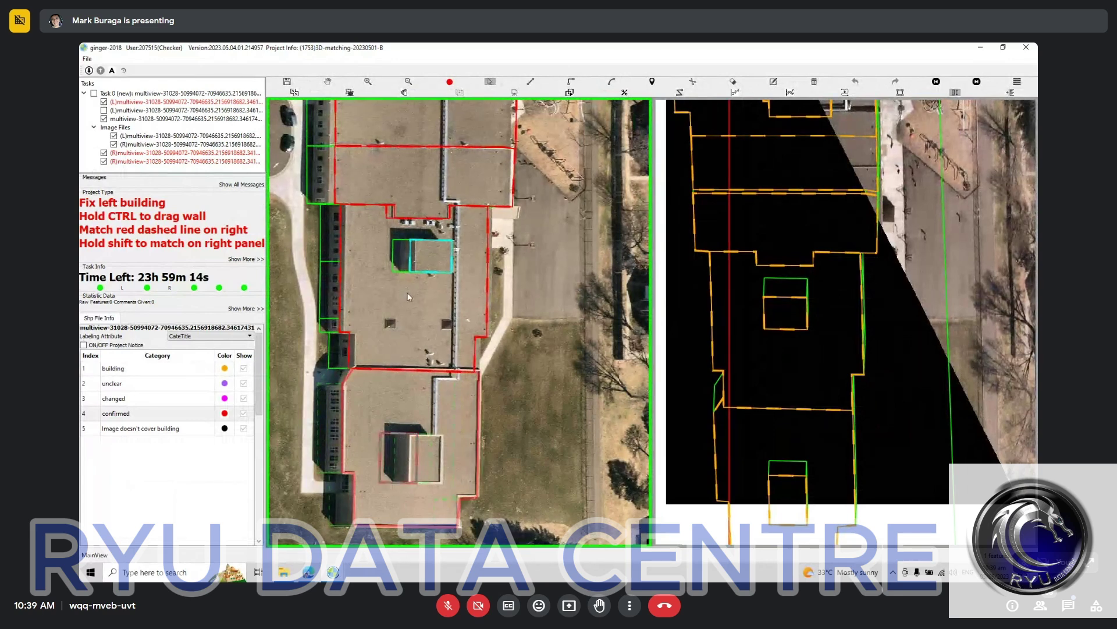
pyautogui.moveTo(407, 293); pyautogui.dragTo(406, 451)
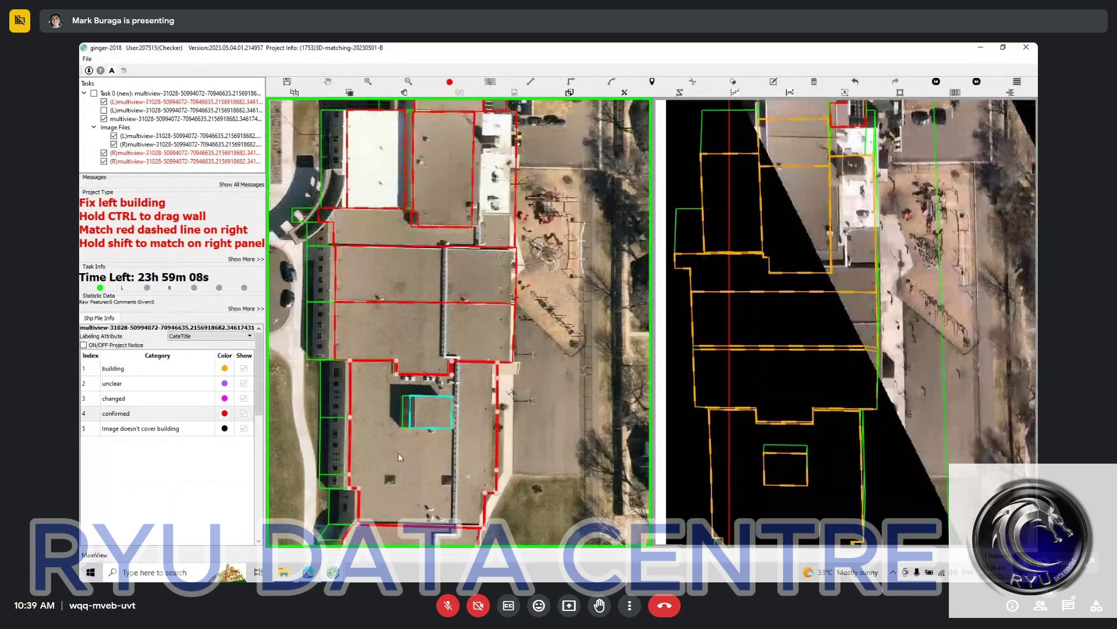
pyautogui.click(407, 300)
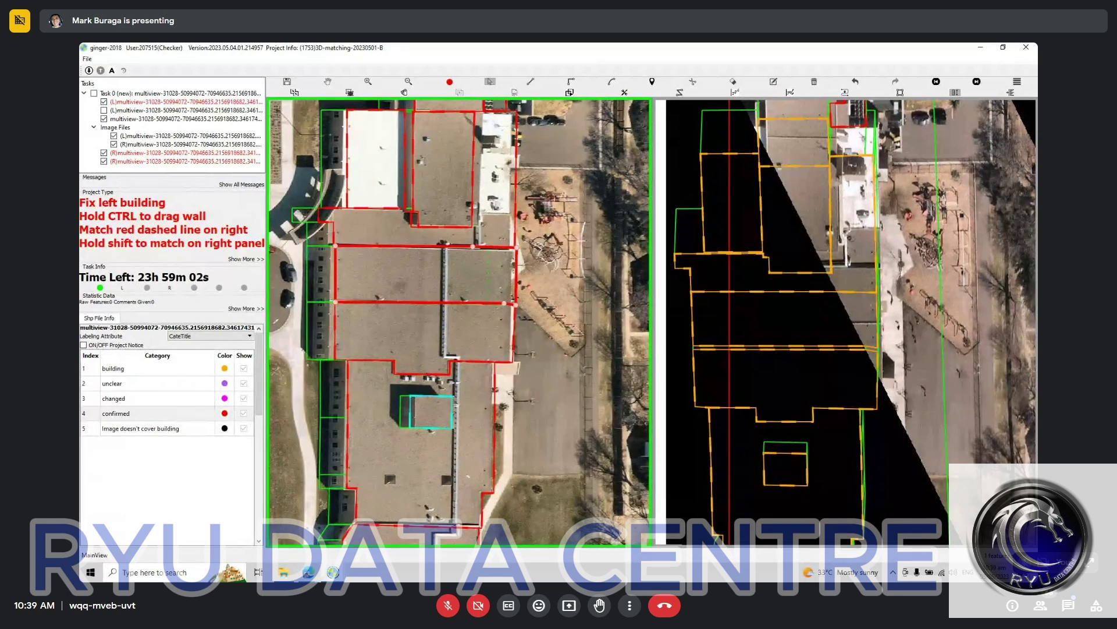
# Compare the central roofs with and without outlines and shift the central roof outlines slightly westward in the base image
pyautogui.press('space')
pyautogui.press('space')
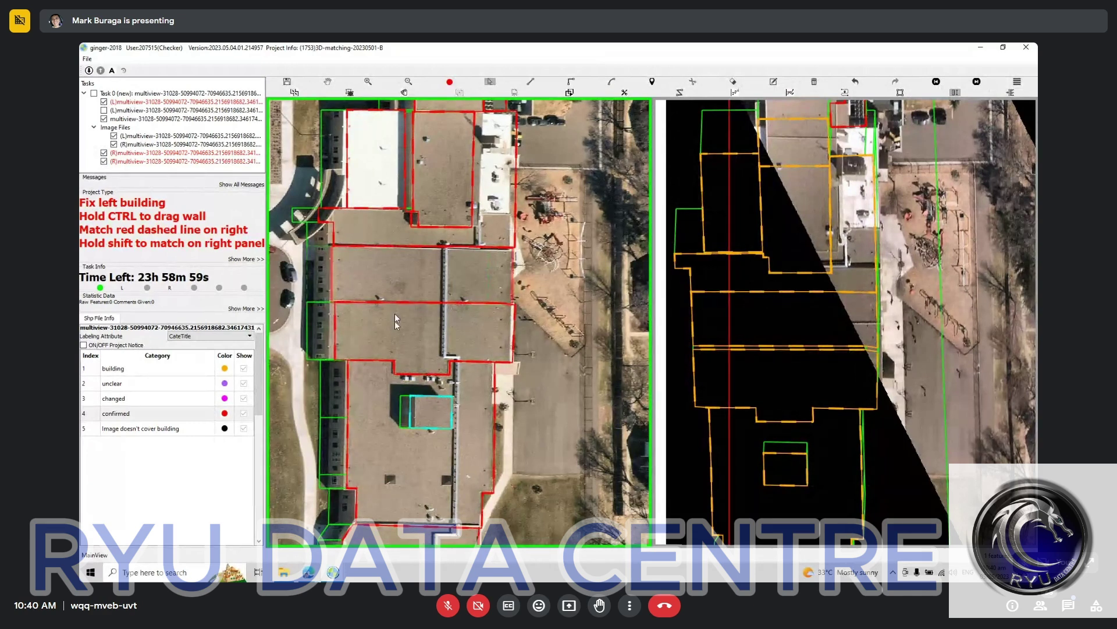
pyautogui.press('space')
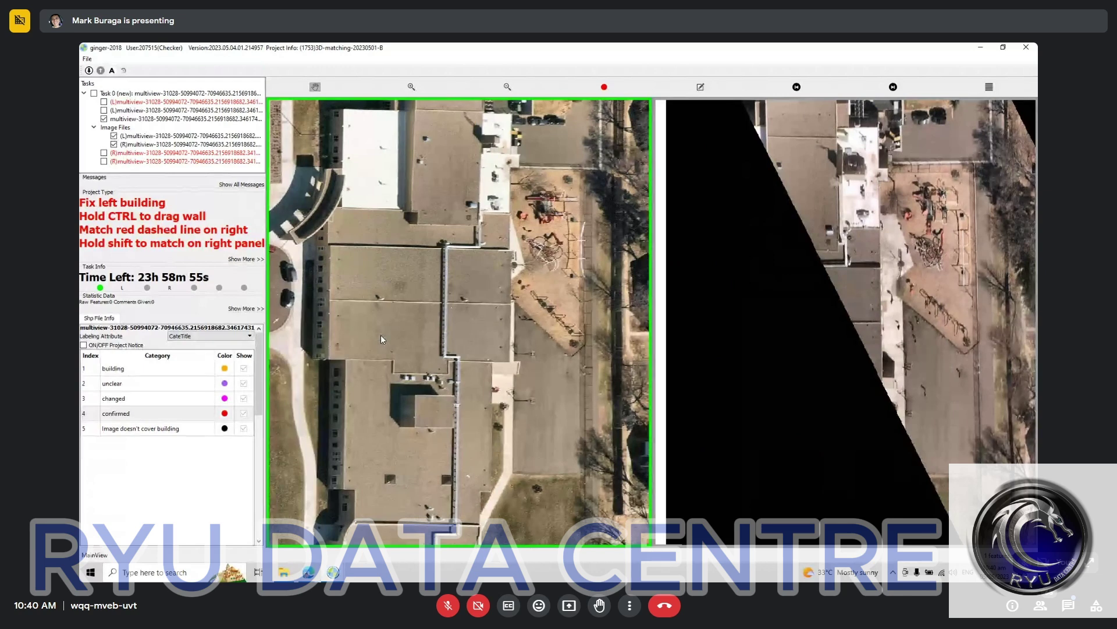
pyautogui.press('space')
pyautogui.moveTo(387, 332); pyautogui.dragTo(382, 330)
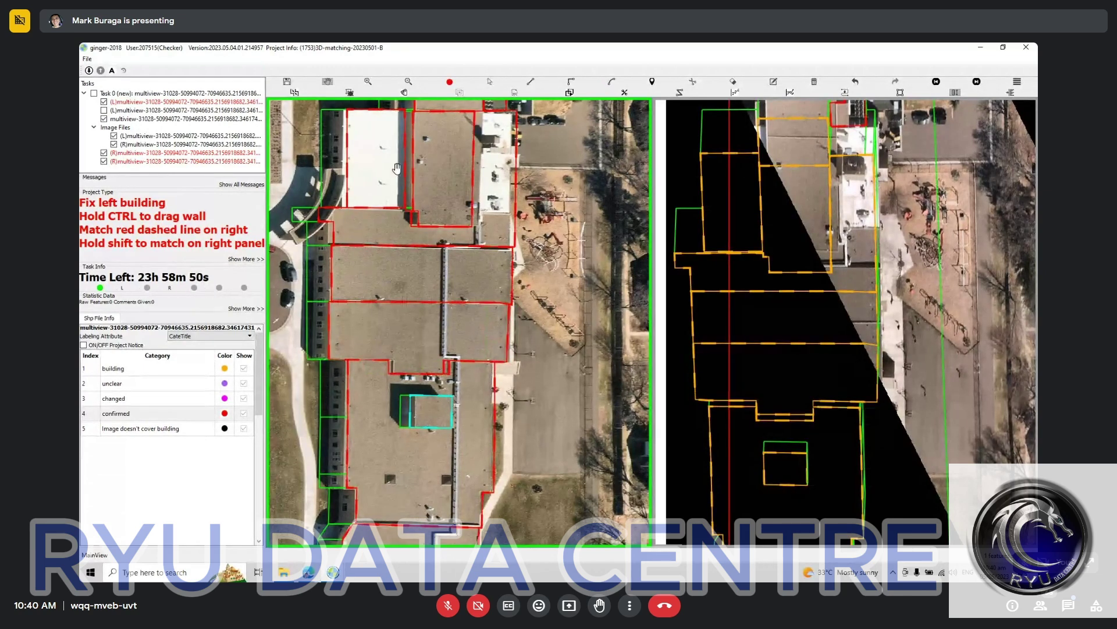
# Shift the outline of the roof beside the curved entrance westward in the base image, just south of the white roof
pyautogui.press('space')
pyautogui.moveTo(392, 166); pyautogui.dragTo(466, 290)
pyautogui.scroll(3, 466, 291)
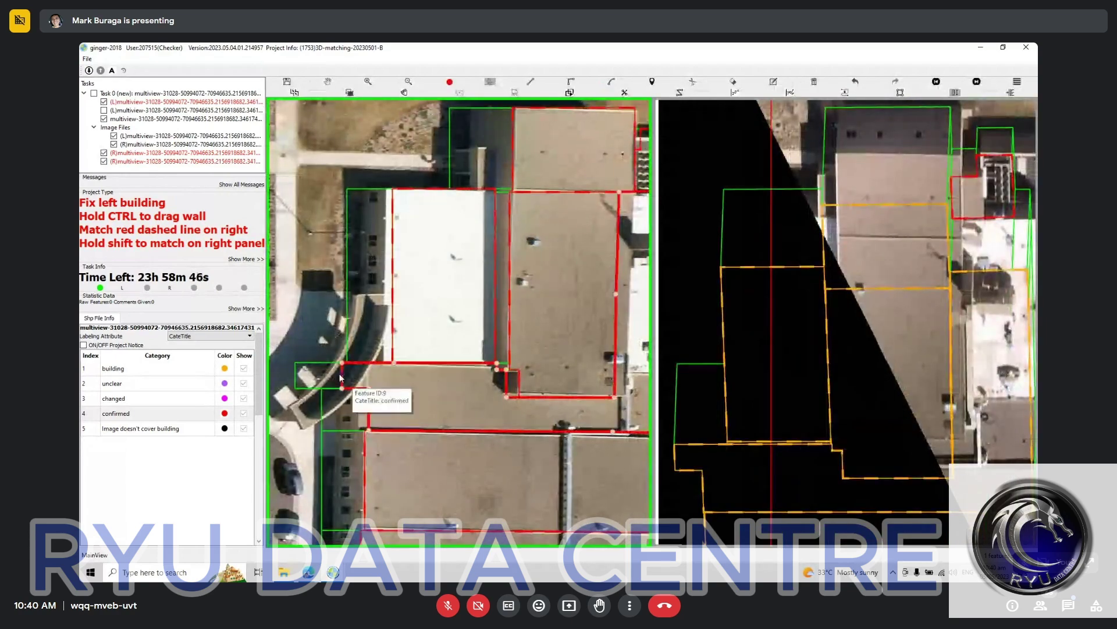
pyautogui.moveTo(419, 401); pyautogui.dragTo(413, 397)
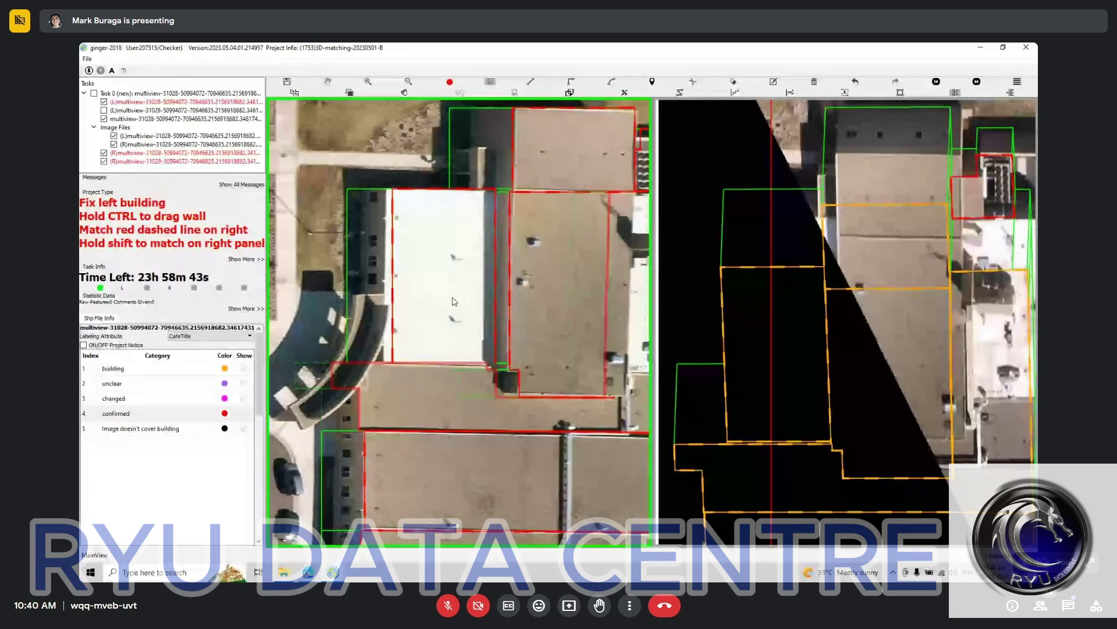
# Examine the northern roof sections and the small northeastern roof in the base and first comparison images
pyautogui.press('space')
pyautogui.moveTo(452, 311); pyautogui.dragTo(252, 287)
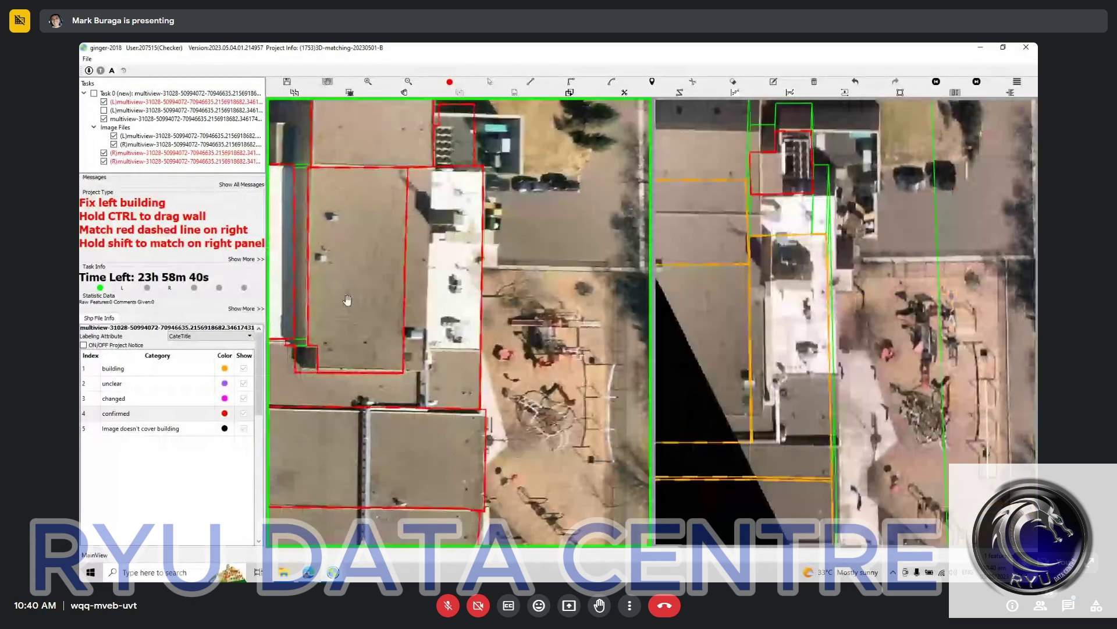
pyautogui.moveTo(405, 307); pyautogui.dragTo(550, 309)
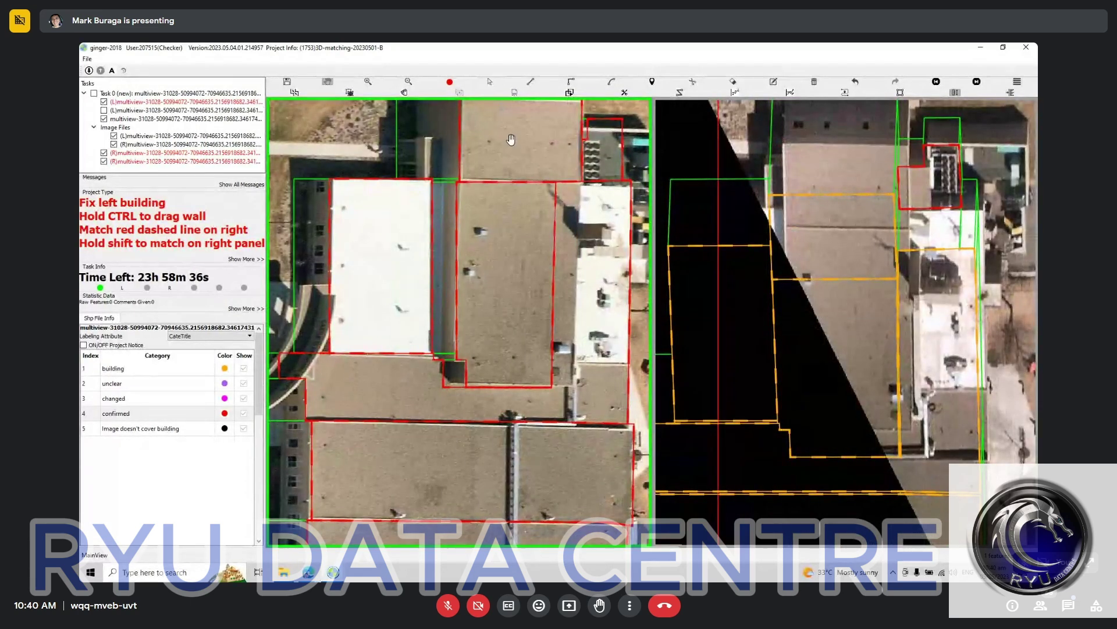
pyautogui.press('space')
pyautogui.moveTo(511, 145); pyautogui.dragTo(381, 118)
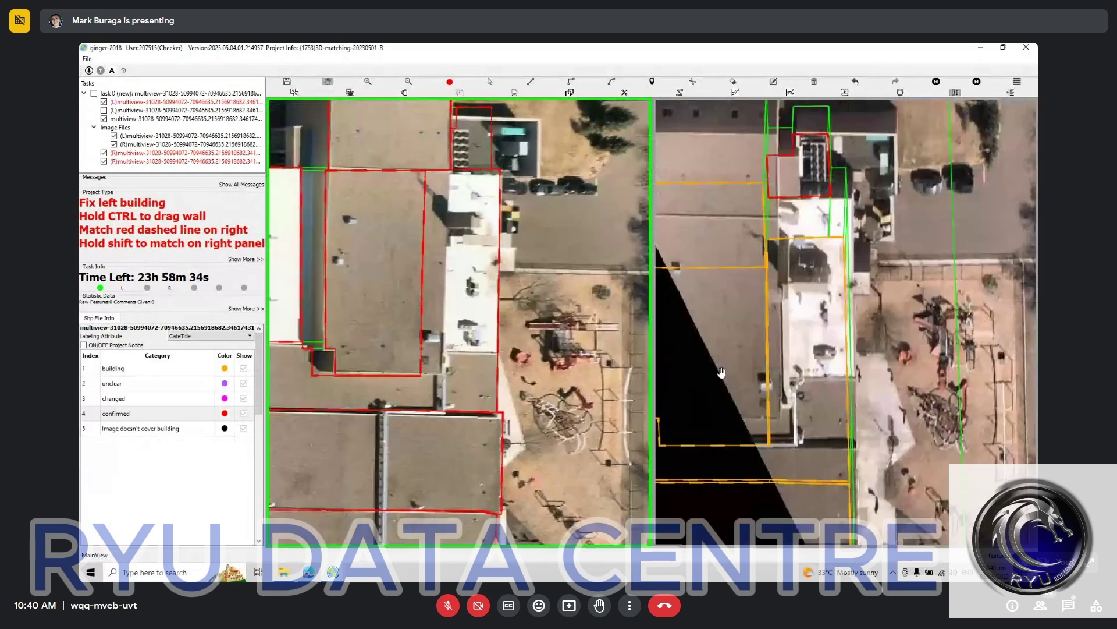
pyautogui.scroll(-2, 725, 372)
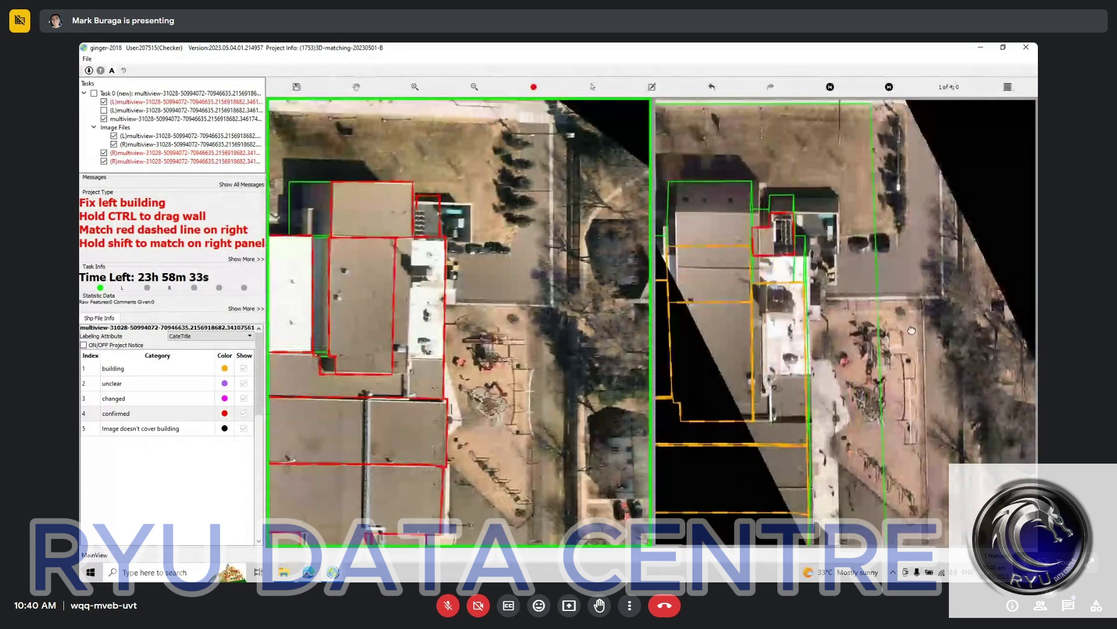
# Try to shift the northernmost roof's outline northward on its own in the first comparison image
pyautogui.press('space')
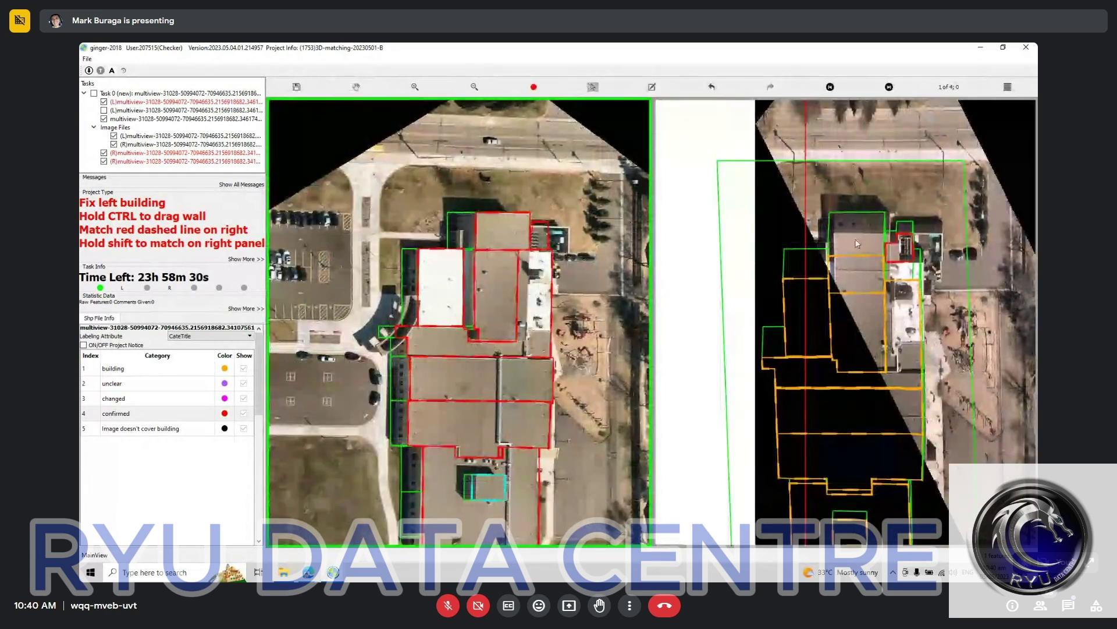
pyautogui.moveTo(863, 271); pyautogui.dragTo(861, 243)
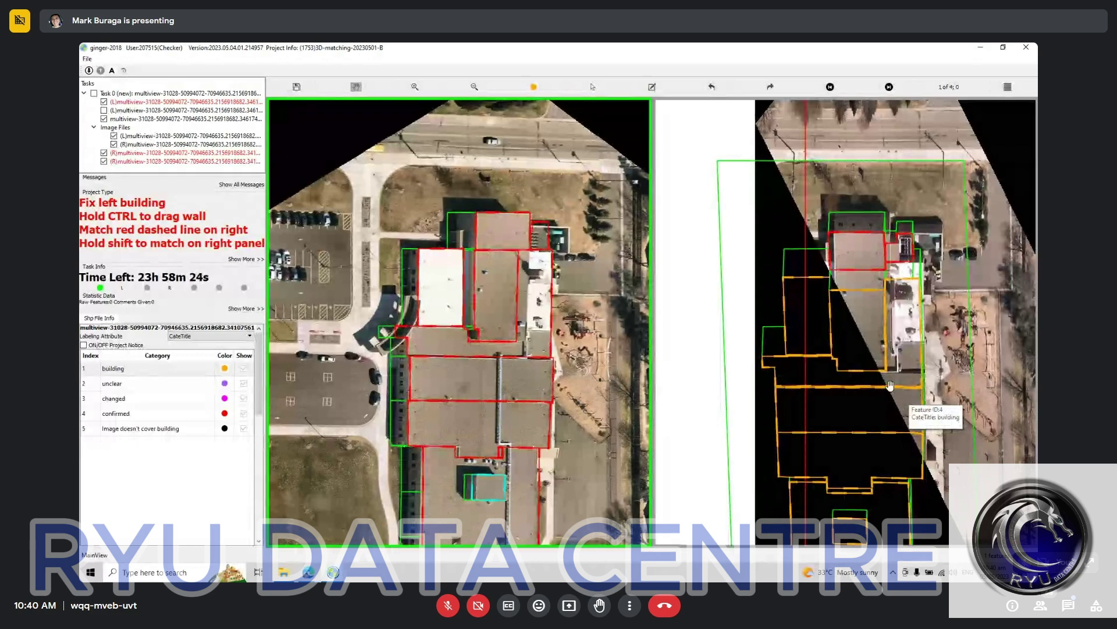
pyautogui.hotkey('ctrl', 'z')
# Shift all of the building's roof outlines together to fit the northern roof in the first comparison image and mark them confirmed
pyautogui.moveTo(874, 319); pyautogui.dragTo(875, 315)
pyautogui.scroll(-5, 875, 314)
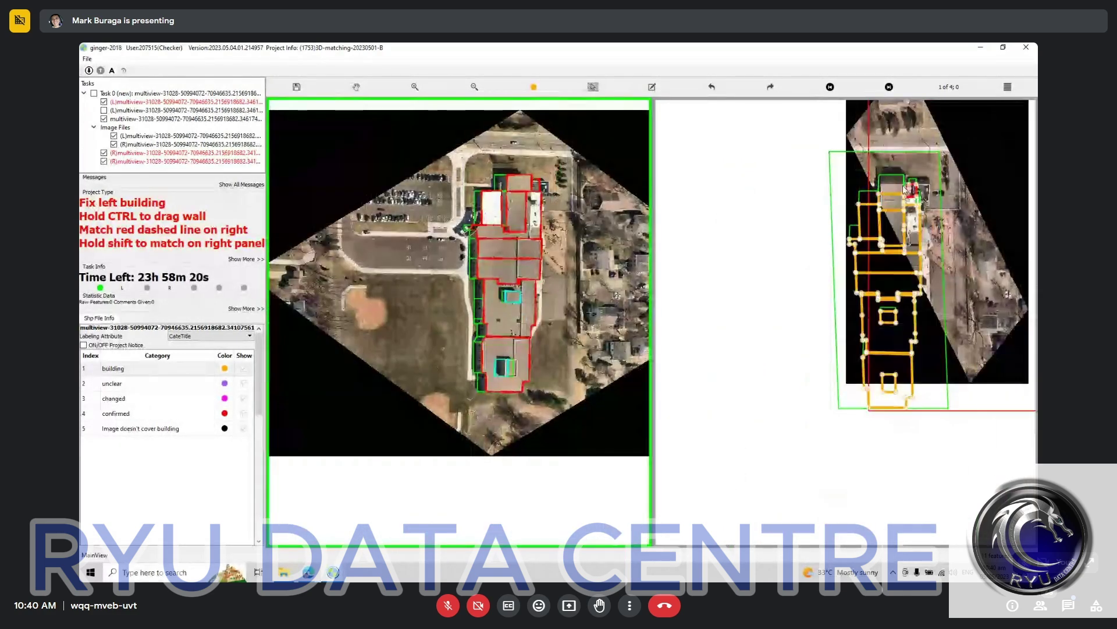
pyautogui.scroll(4, 888, 219)
pyautogui.scroll(2, 888, 217)
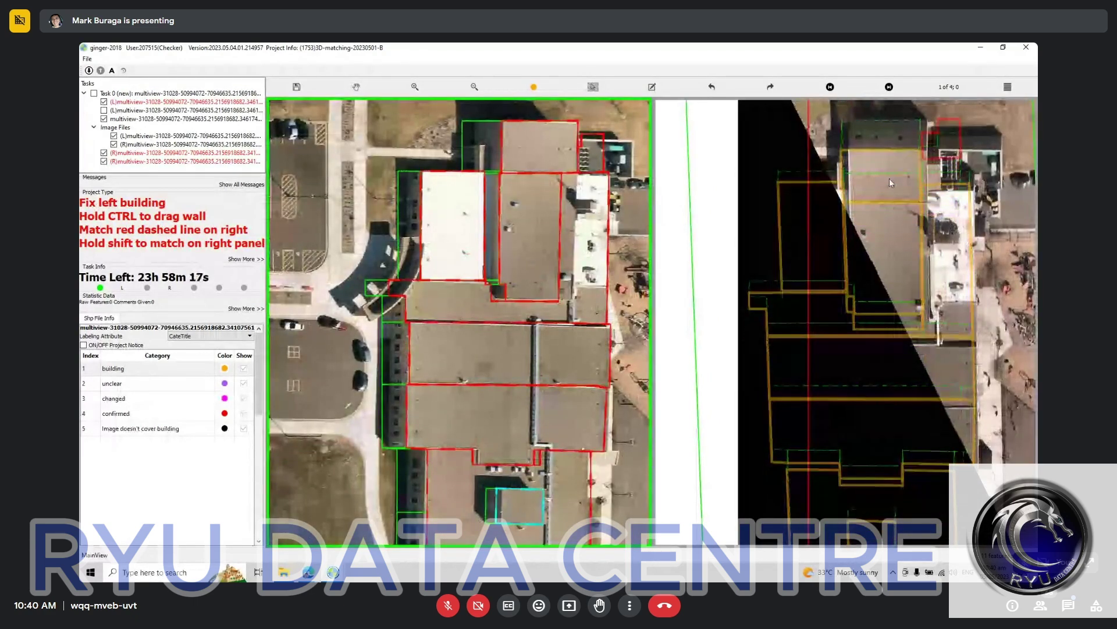
pyautogui.click(942, 348)
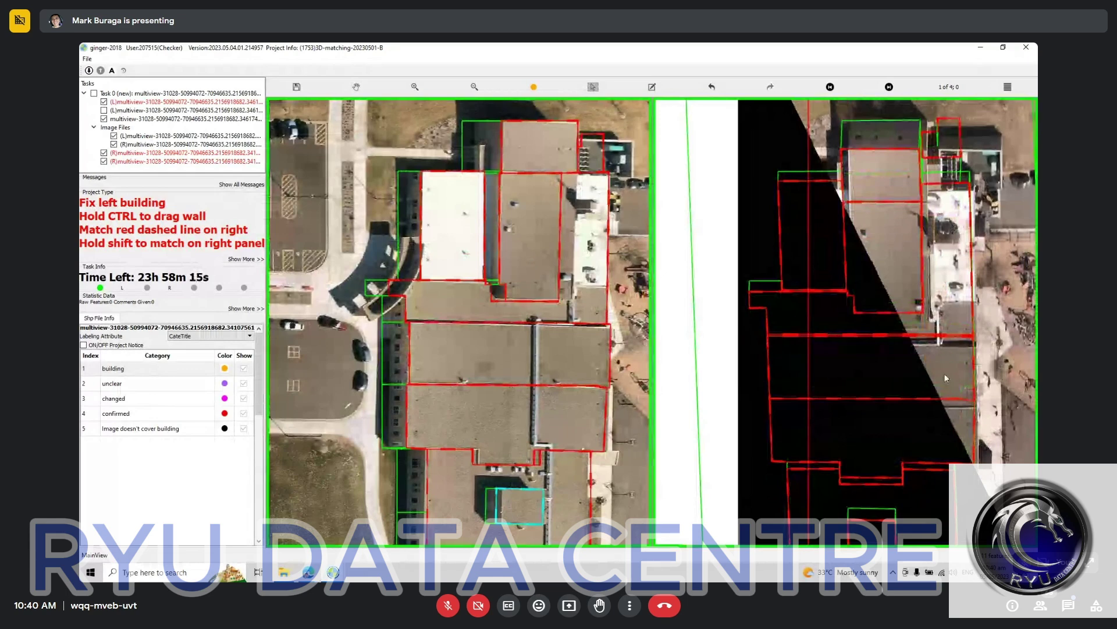
# Shift the two central roof outlines southward one after the other to fit their roof edges in the first comparison image
pyautogui.moveTo(945, 378); pyautogui.dragTo(944, 387)
pyautogui.click(934, 435)
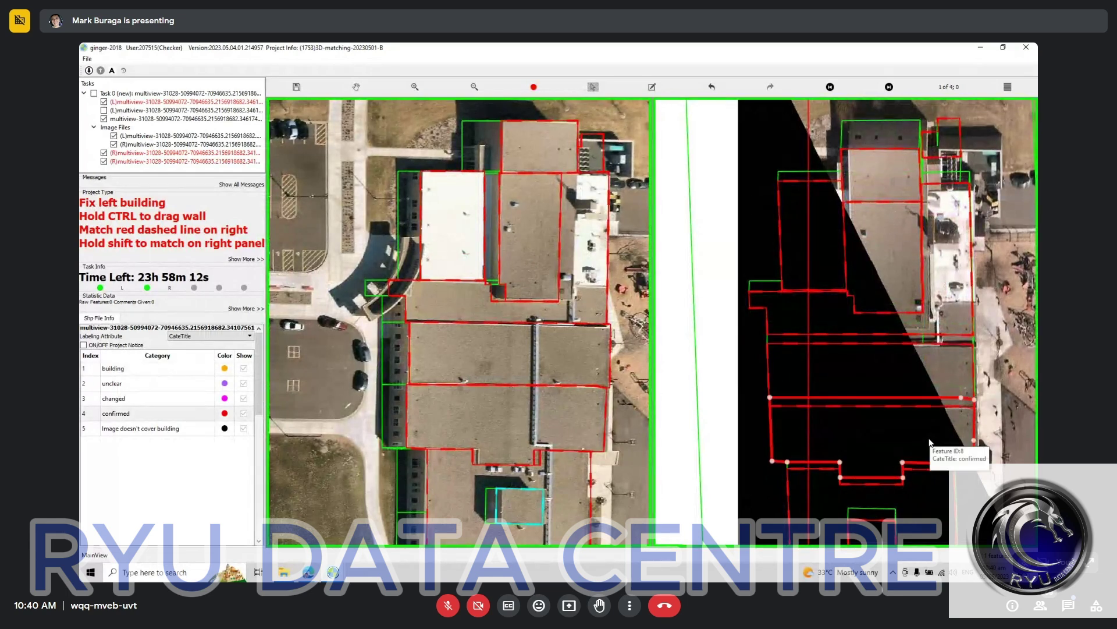
pyautogui.moveTo(930, 441); pyautogui.dragTo(936, 453)
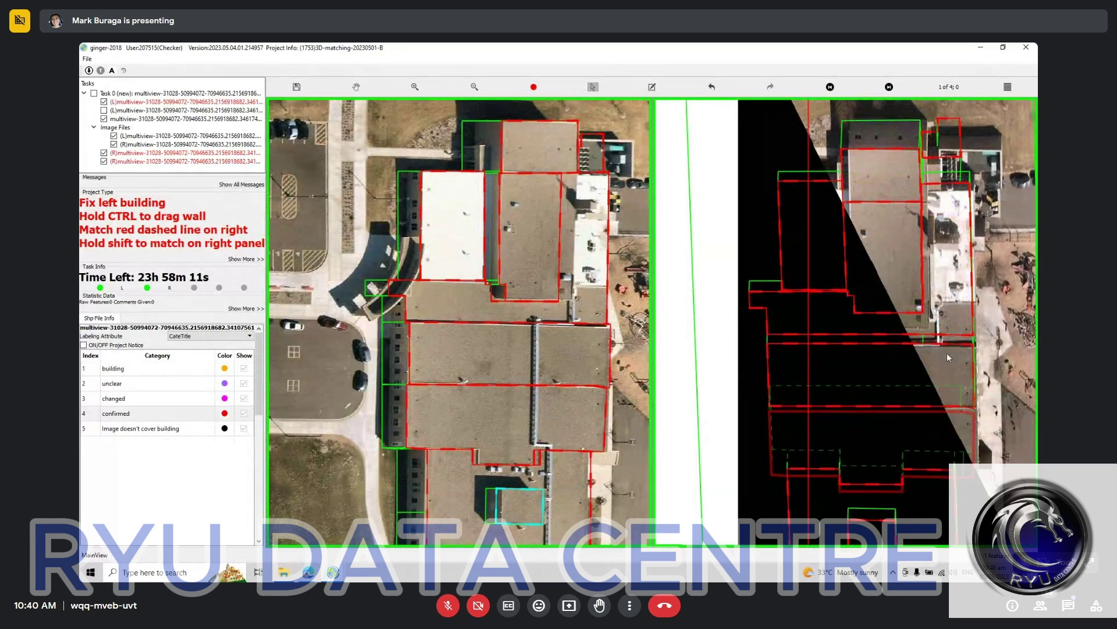
# Move the outlines of the roof containing the white eastern section and the small northeastern roof southward in the first comparison image
pyautogui.click(950, 254)
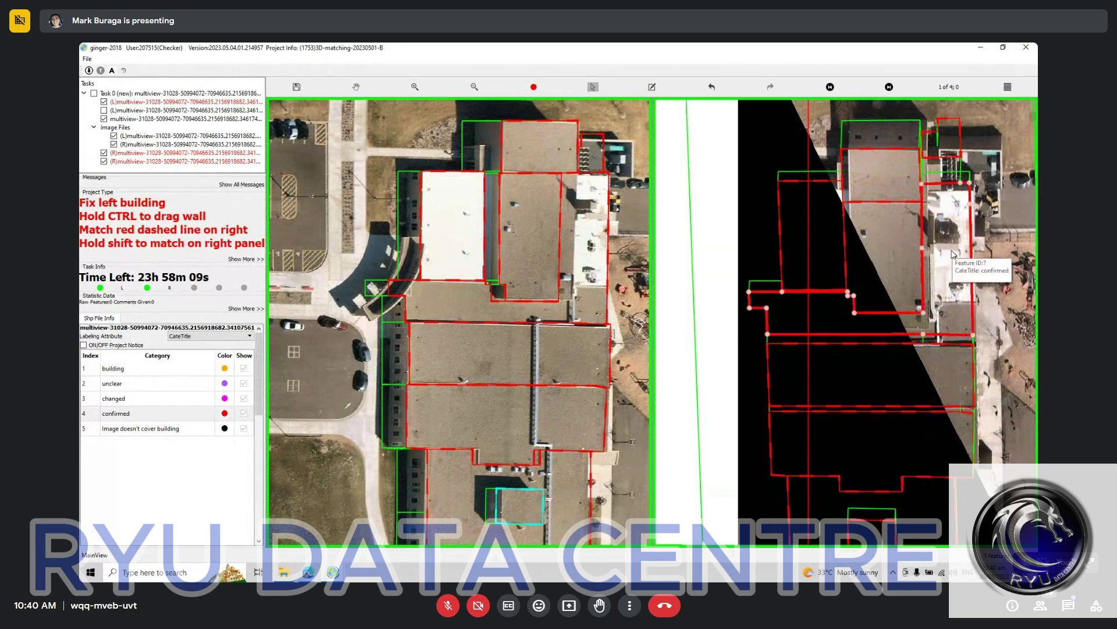
pyautogui.moveTo(952, 203); pyautogui.dragTo(951, 211)
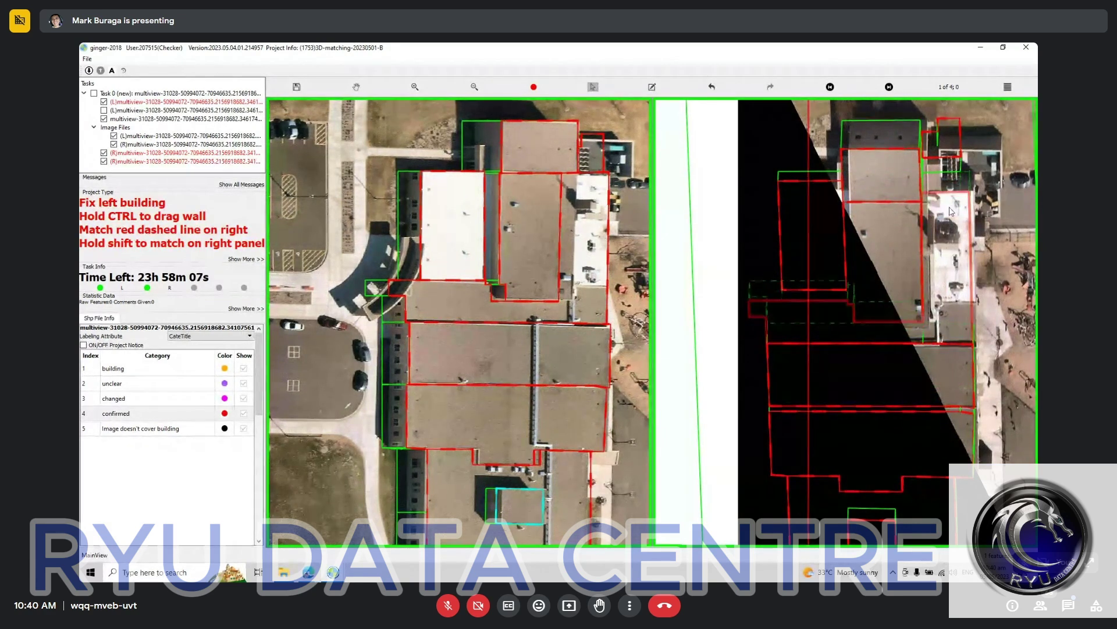
pyautogui.click(942, 153)
pyautogui.moveTo(943, 153); pyautogui.dragTo(952, 183)
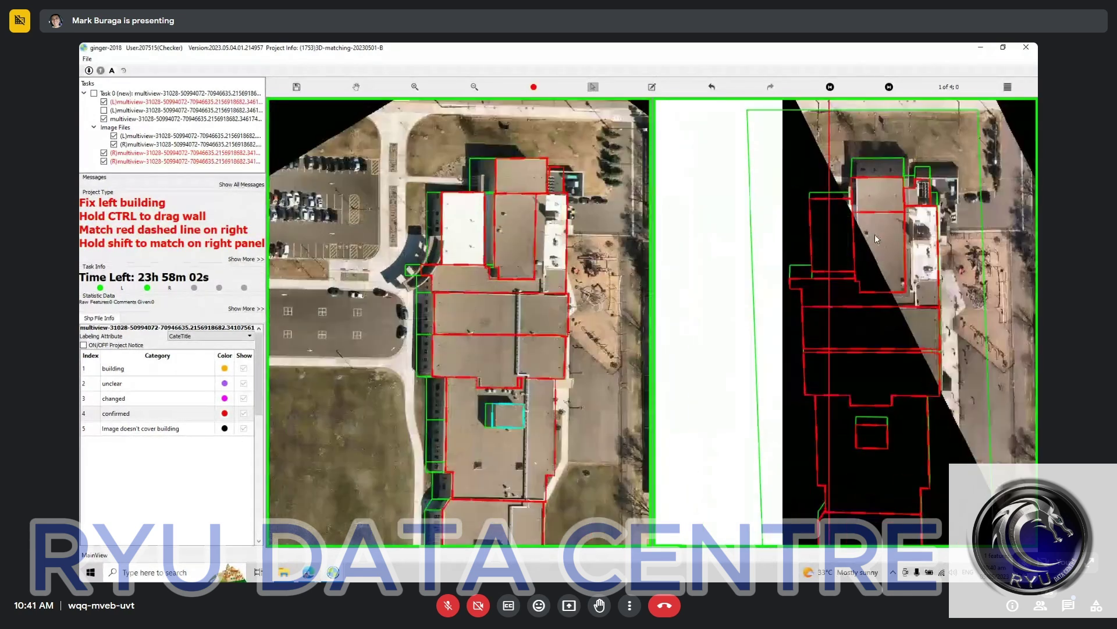
# Open the second comparison image, shift all roof outlines together southward to match the building, and mark them confirmed
pyautogui.scroll(-2, 875, 234)
pyautogui.press('h')
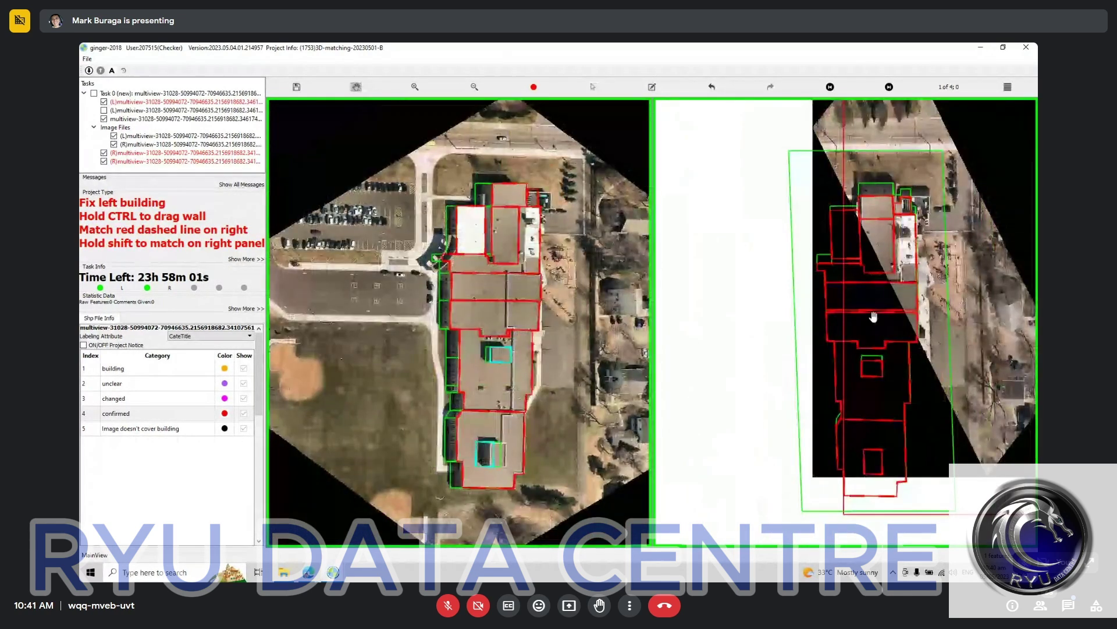
pyautogui.press('Right')
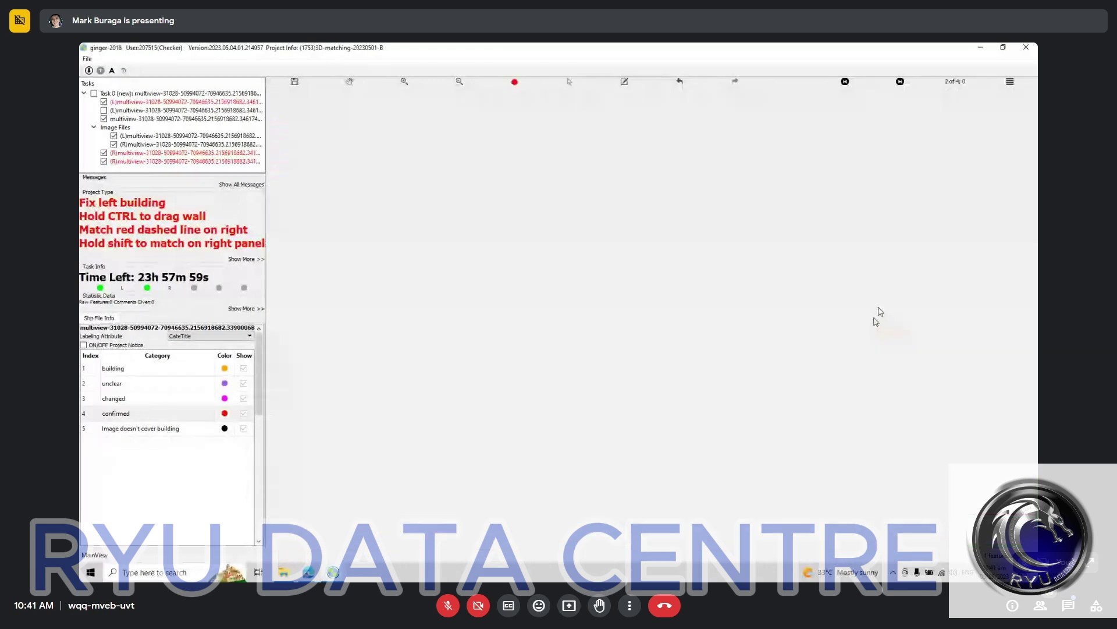
pyautogui.scroll(2, 878, 306)
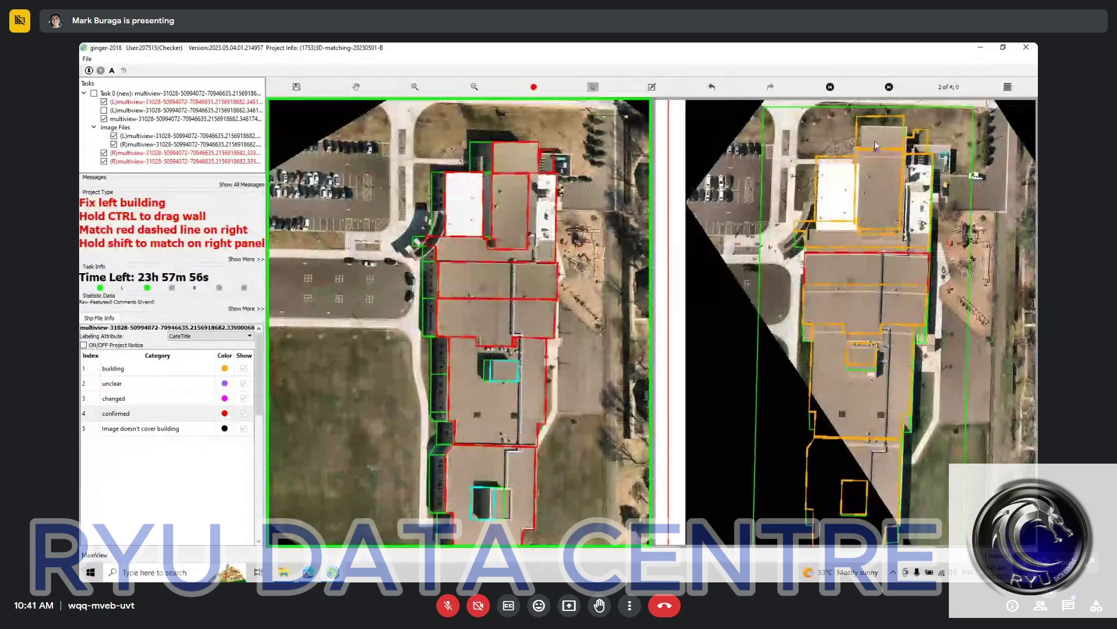
pyautogui.scroll(1, 841, 135)
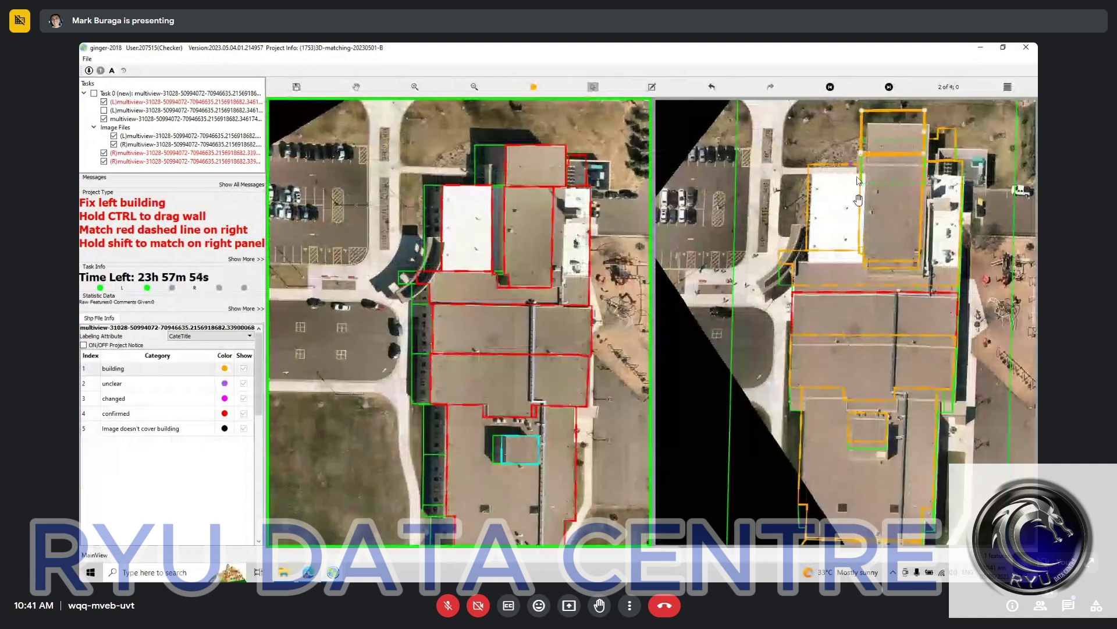
pyautogui.press('h')
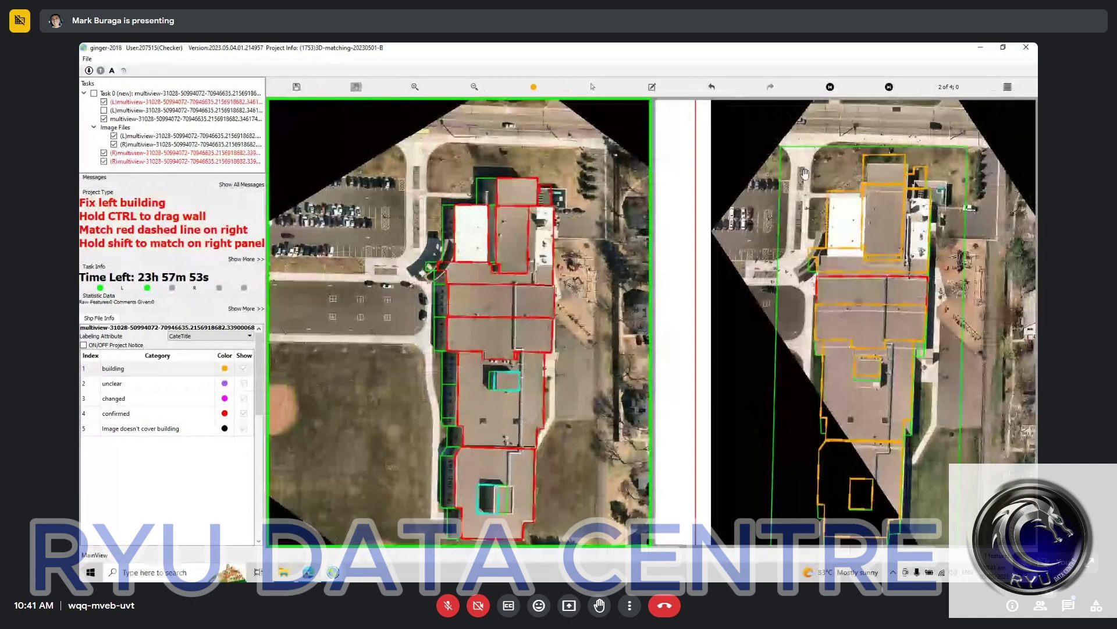
pyautogui.click(889, 188)
pyautogui.moveTo(891, 212); pyautogui.dragTo(894, 215)
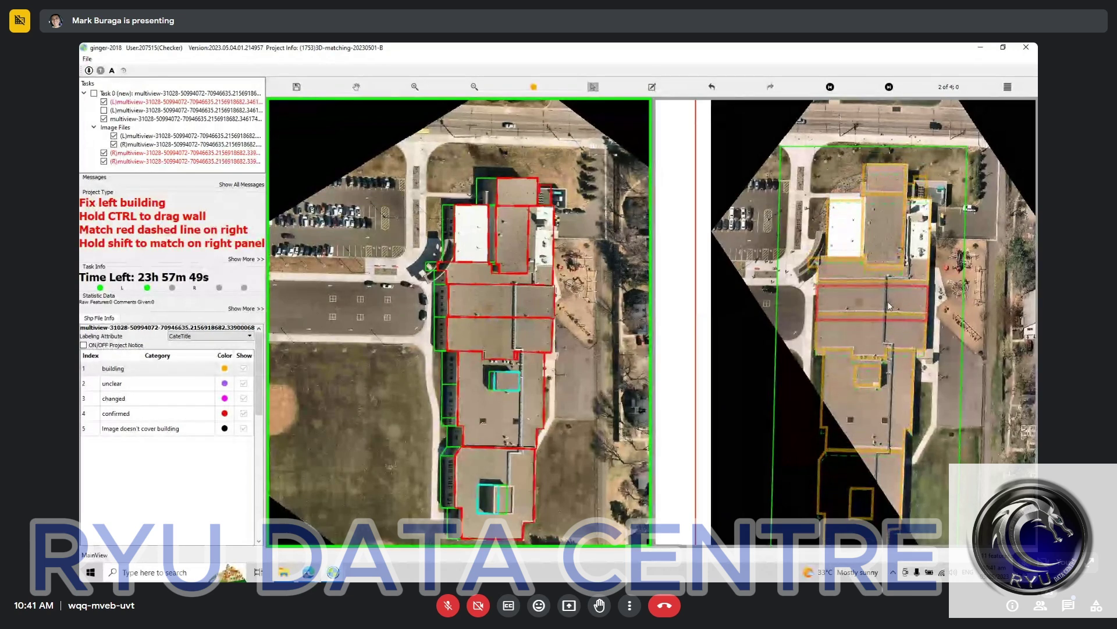
pyautogui.press('c')
pyautogui.click(843, 224)
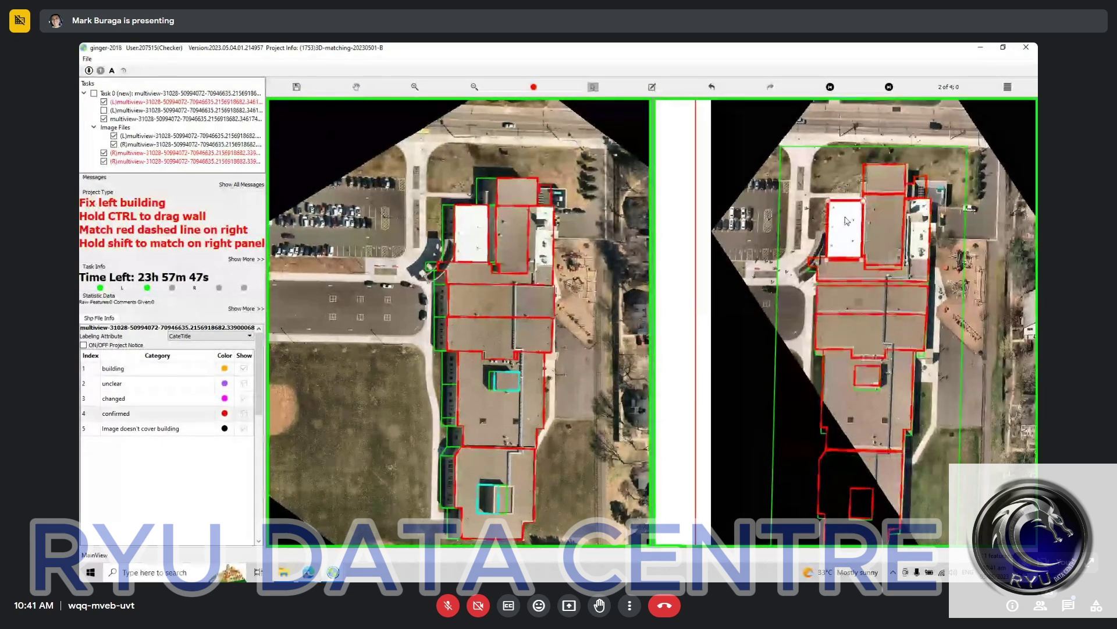
# Shift the white roof's outline slightly northward in the second comparison image and check the building's southern sections
pyautogui.moveTo(844, 219); pyautogui.dragTo(849, 216)
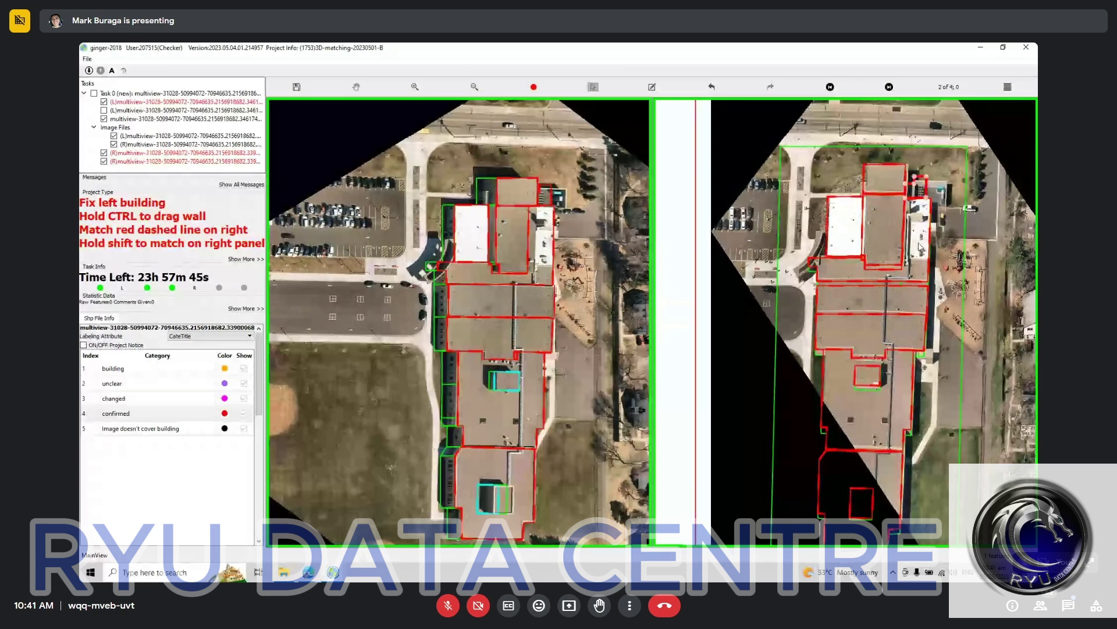
pyautogui.moveTo(888, 428); pyautogui.dragTo(886, 356)
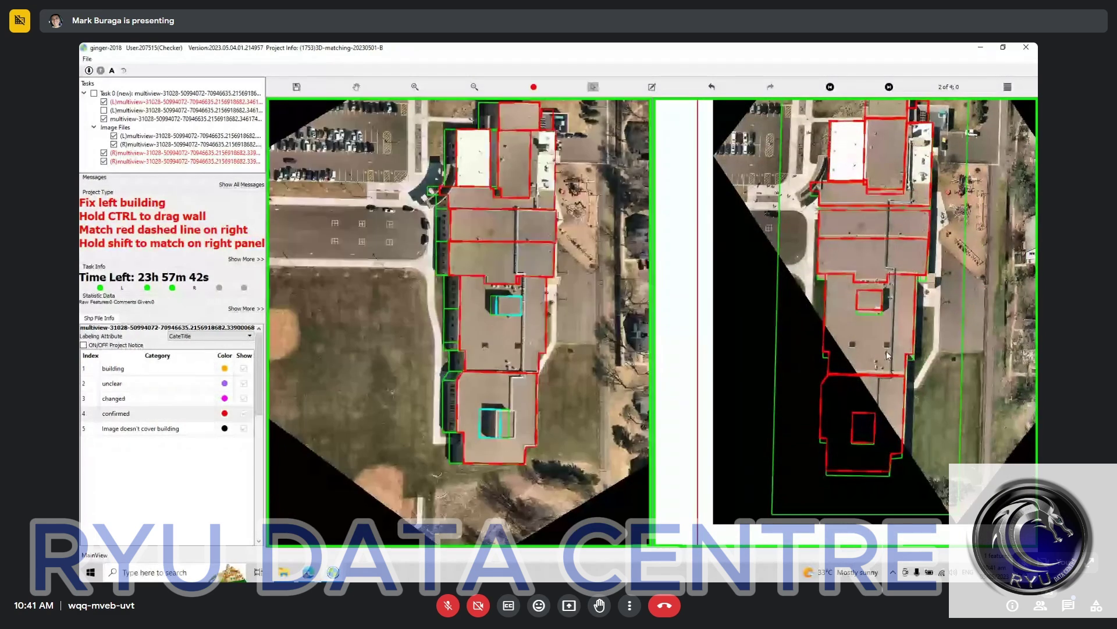
# Open the third comparison image, shift all roof outlines together eastward to match the building, and mark them confirmed
pyautogui.click(886, 356)
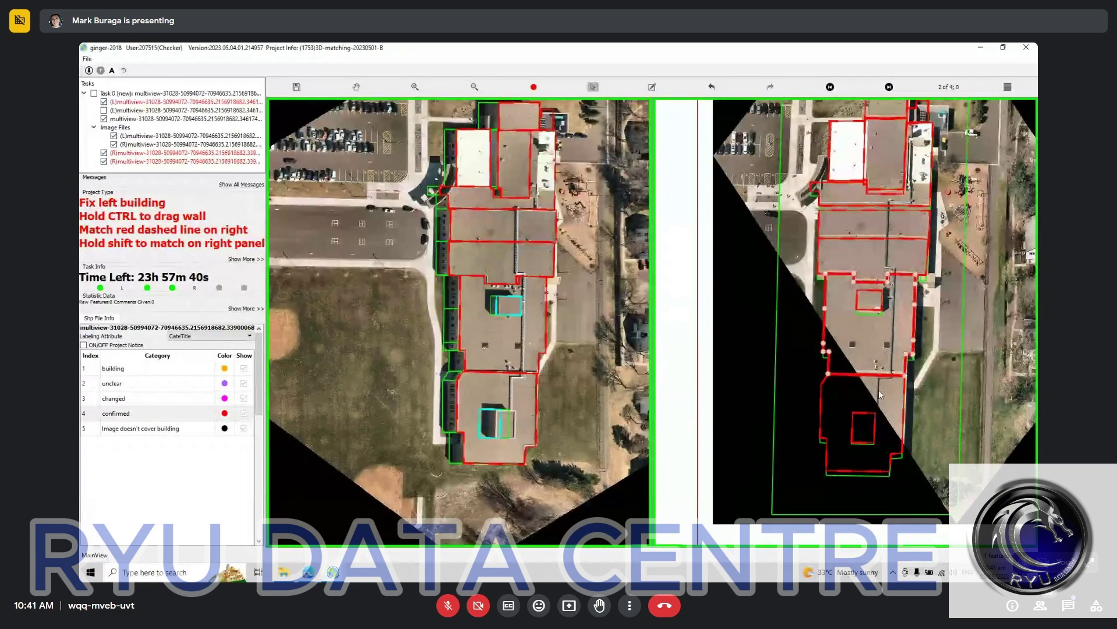
pyautogui.press('Right')
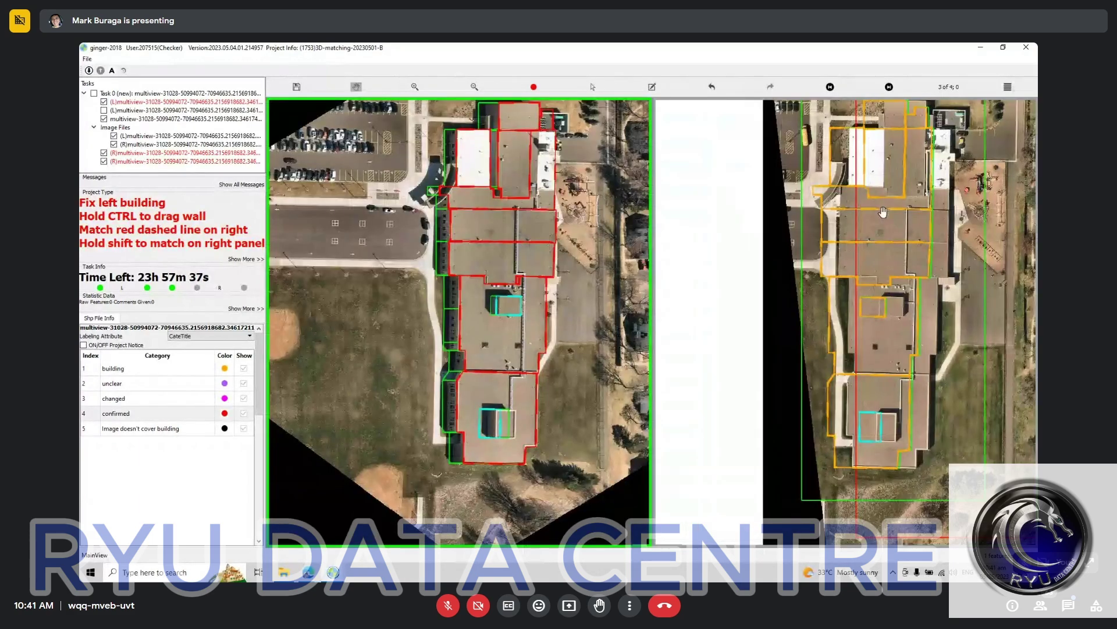
pyautogui.press('s')
pyautogui.moveTo(817, 127); pyautogui.dragTo(993, 449)
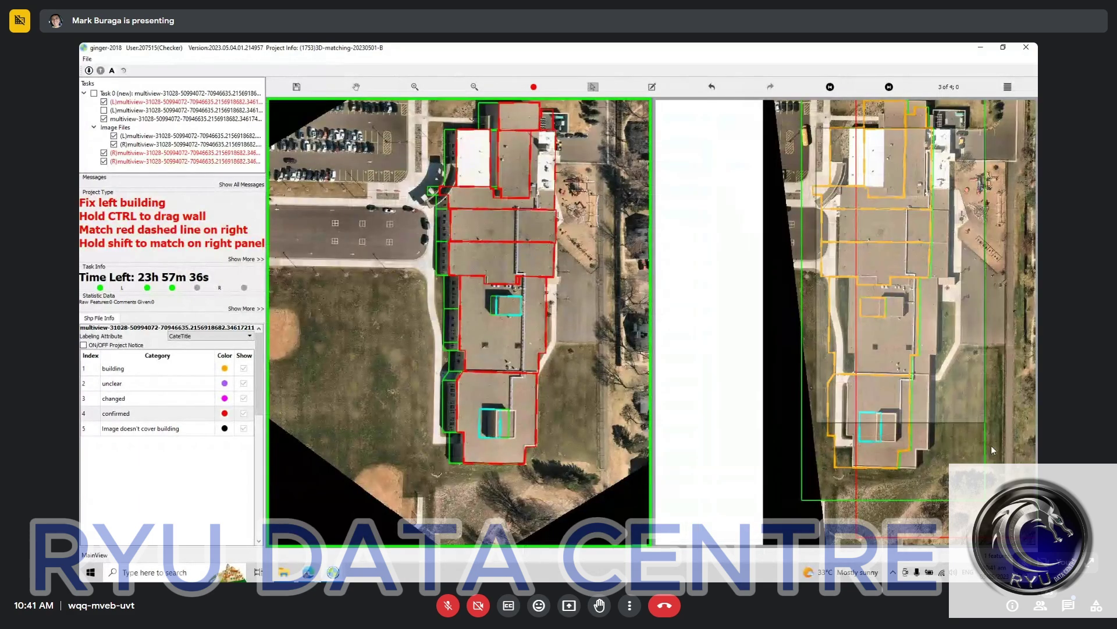
pyautogui.scroll(-3, 921, 326)
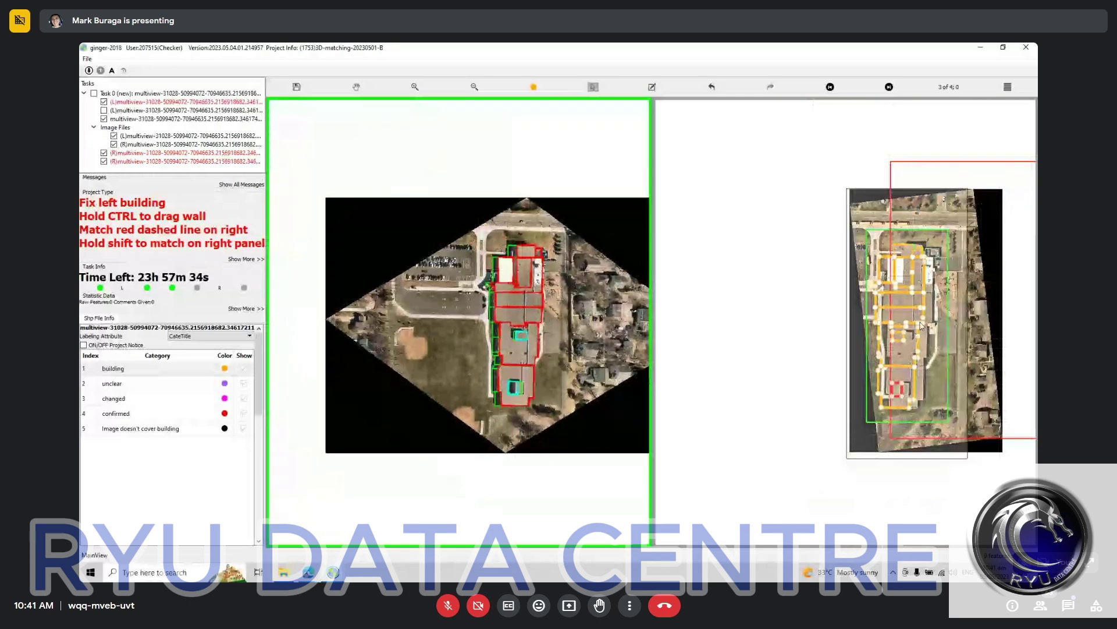
pyautogui.scroll(4, 921, 326)
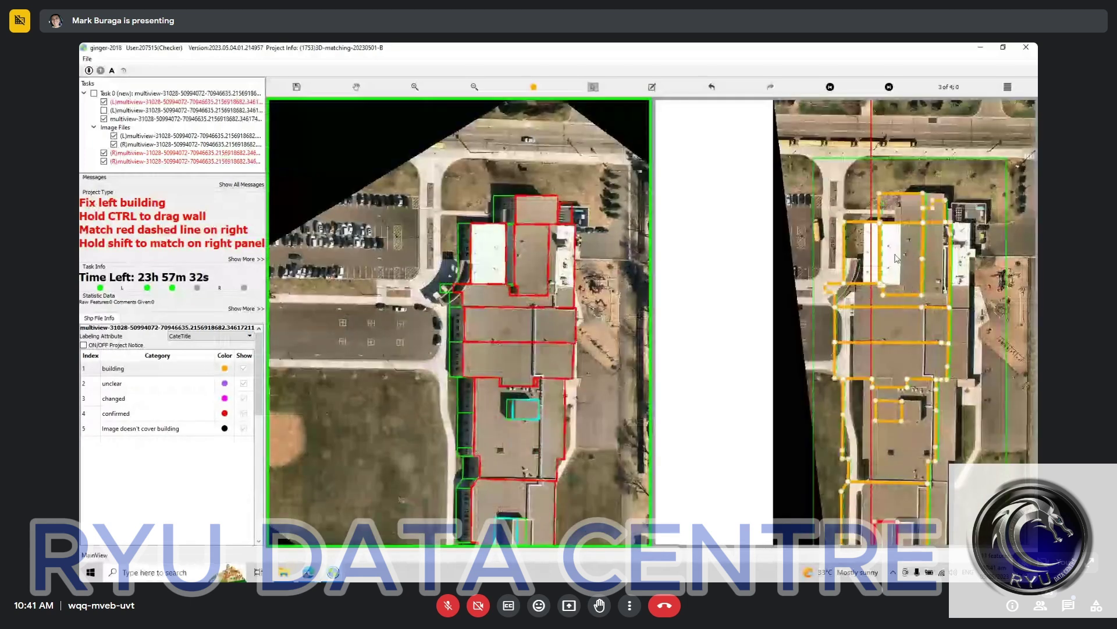
pyautogui.moveTo(900, 262); pyautogui.dragTo(920, 261)
pyautogui.click(920, 380)
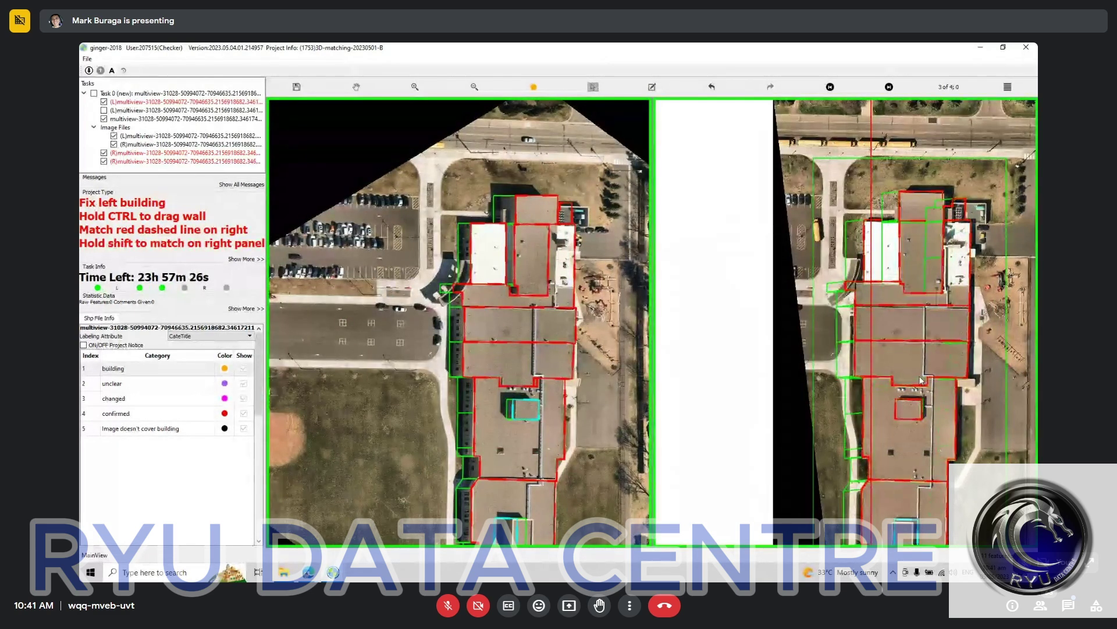
# Mark the outline of the small raised roof on the building's southern section as confirmed in the third comparison image
pyautogui.scroll(-3, 908, 361)
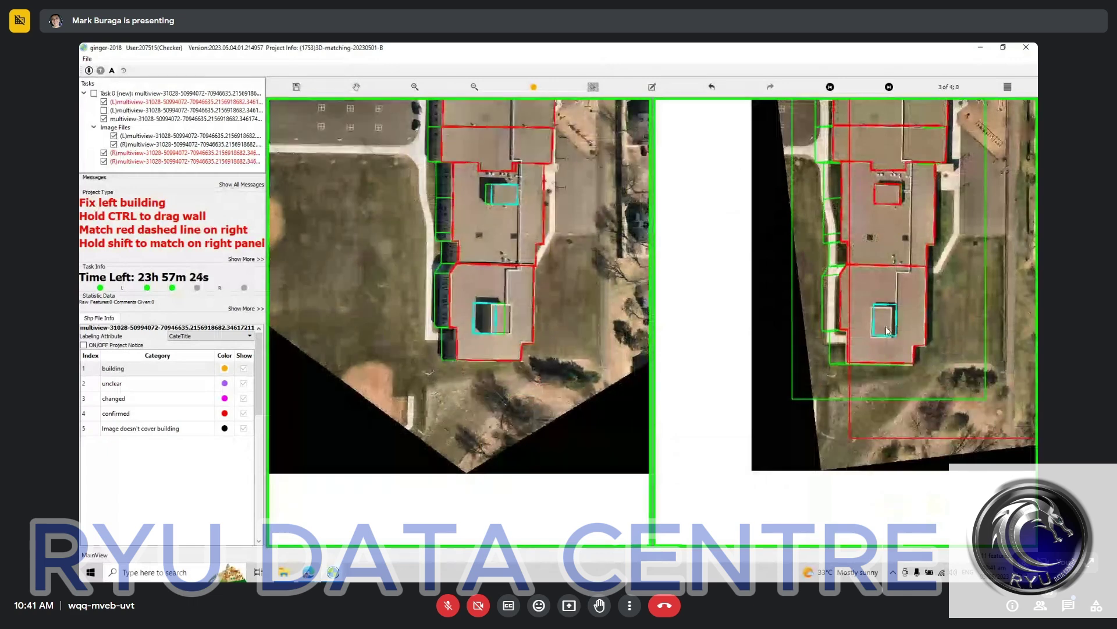
pyautogui.press('4')
pyautogui.click(883, 324)
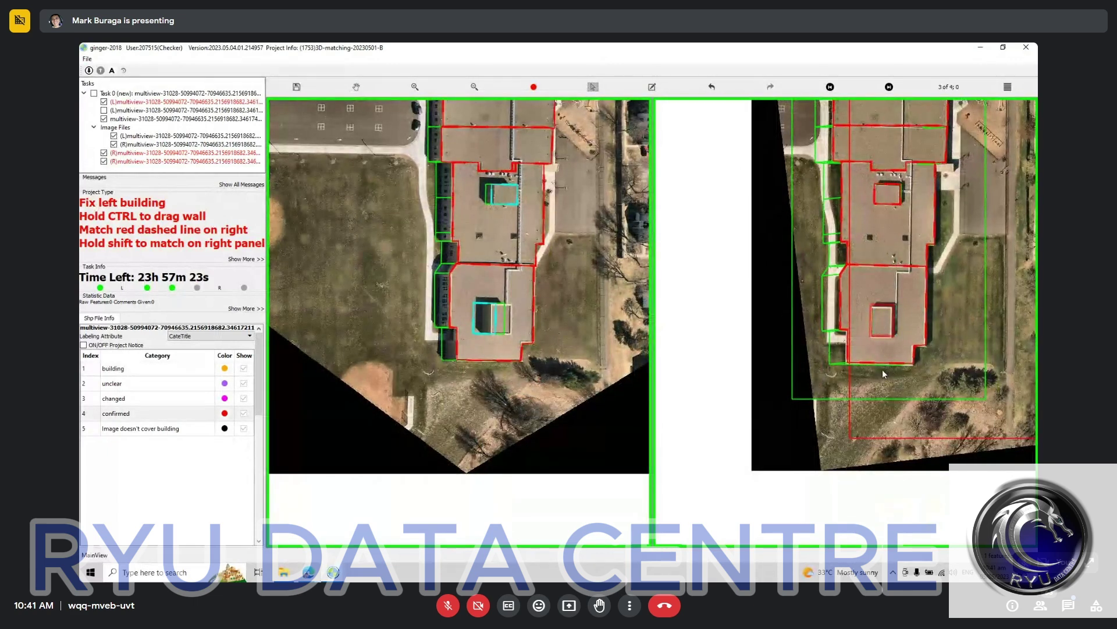
# Mark the roof outlines confirmed in the fourth comparison image and return to the full outline editing view
pyautogui.press('Right')
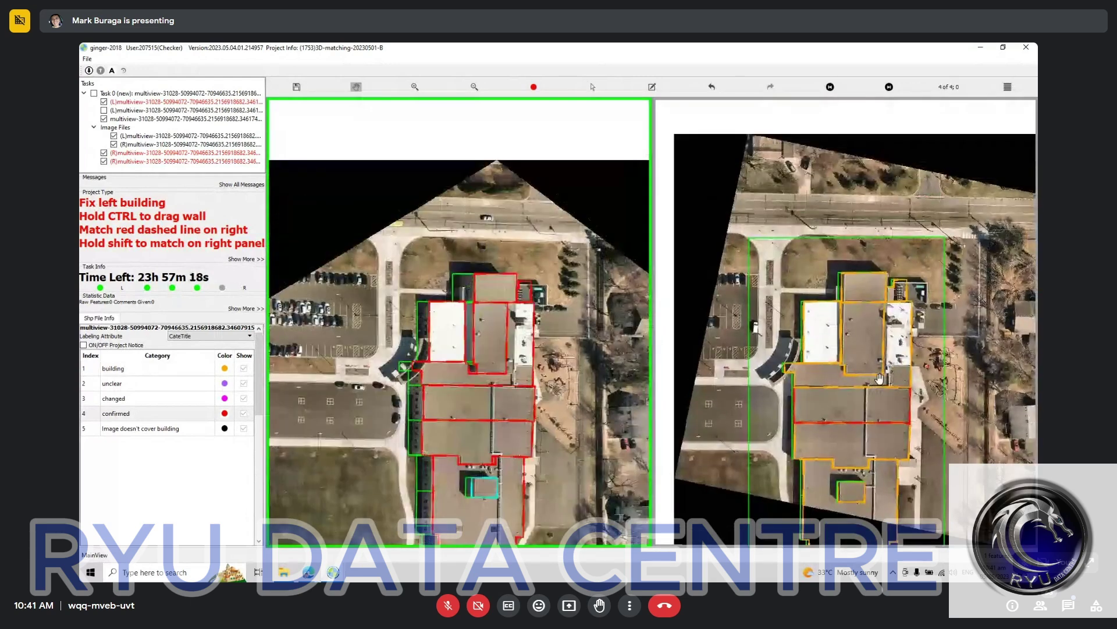
pyautogui.press('Right')
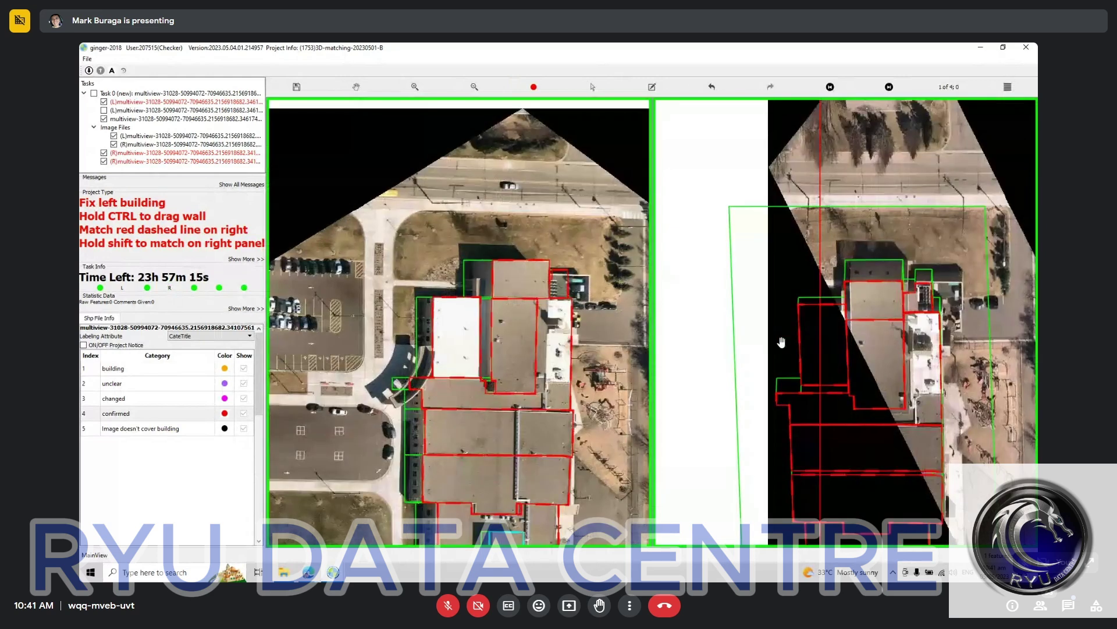
pyautogui.press('Escape')
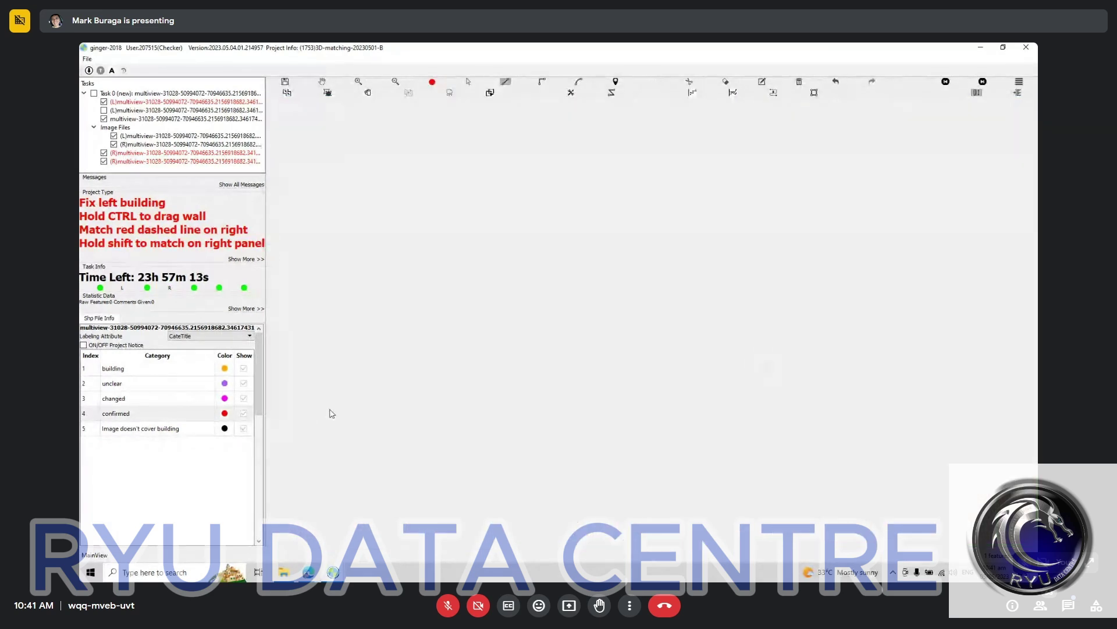
# Remove the small western protrusion from the outline of the roof directly south of the white roof in the base image
pyautogui.scroll(5, 476, 365)
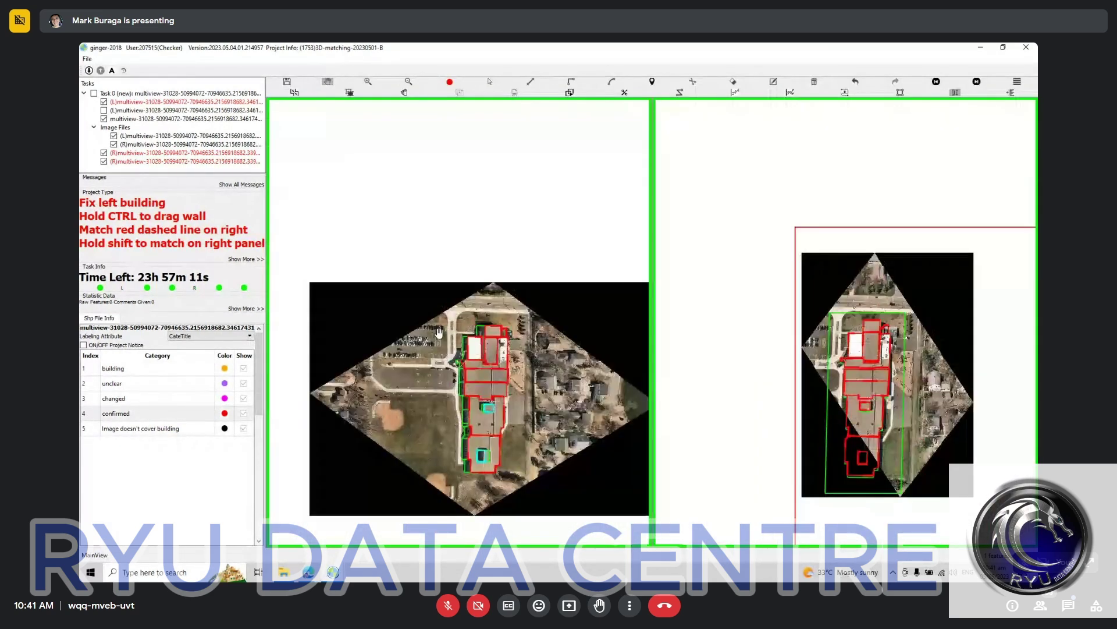
pyautogui.scroll(5, 457, 376)
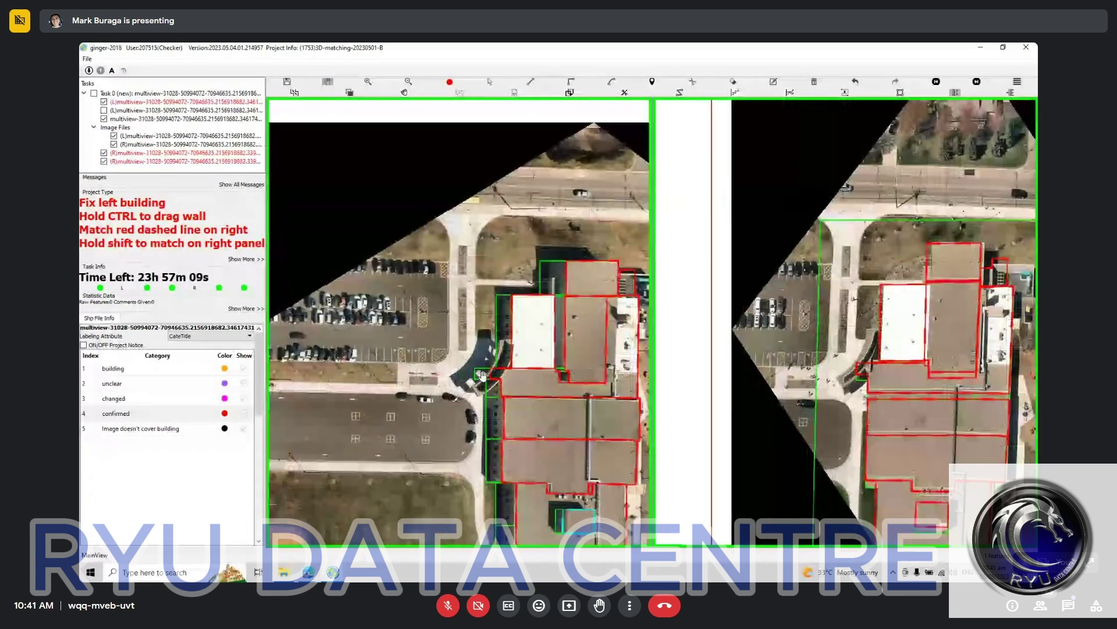
pyautogui.press('Escape')
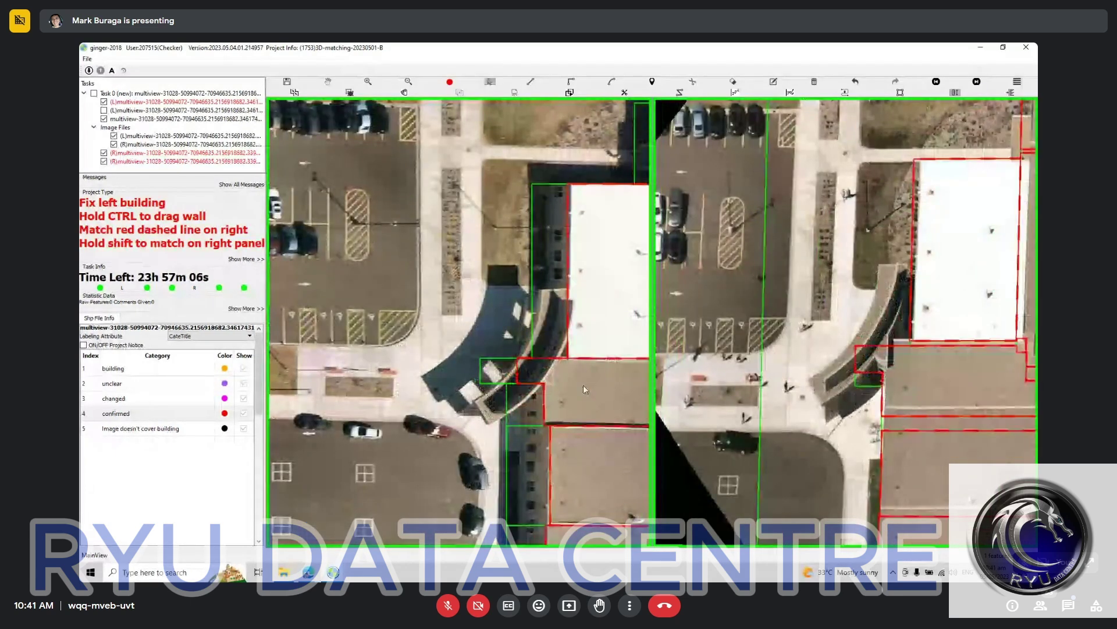
pyautogui.click(542, 372)
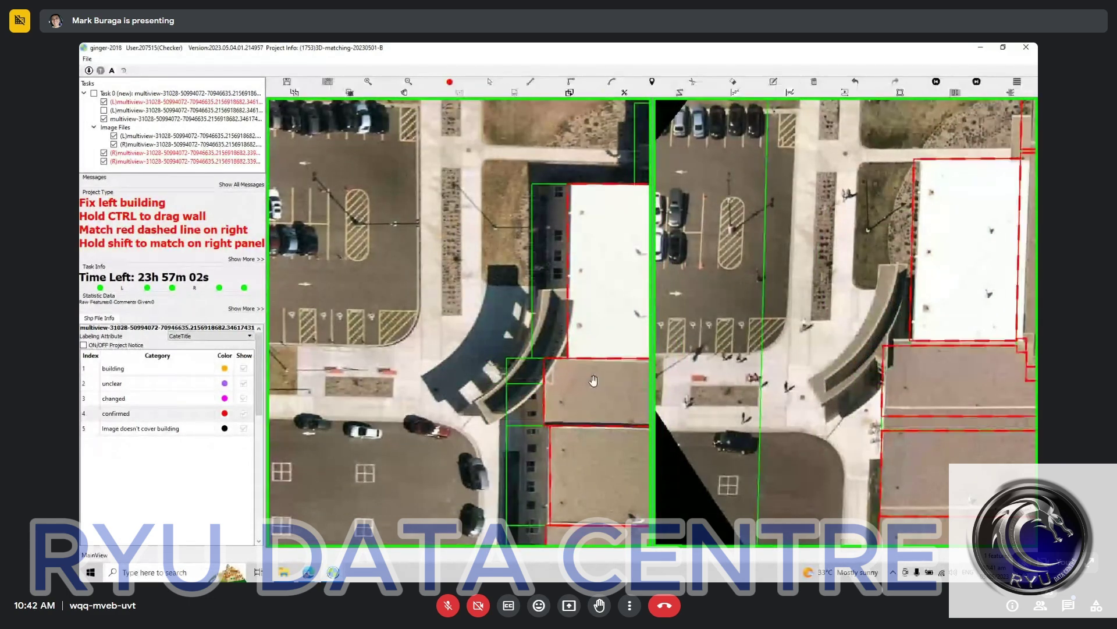
# Draw an arc along the southeastern edge of the curved canopy in the base image, starting from the white roof's western edge
pyautogui.scroll(2, 574, 296)
pyautogui.press('space')
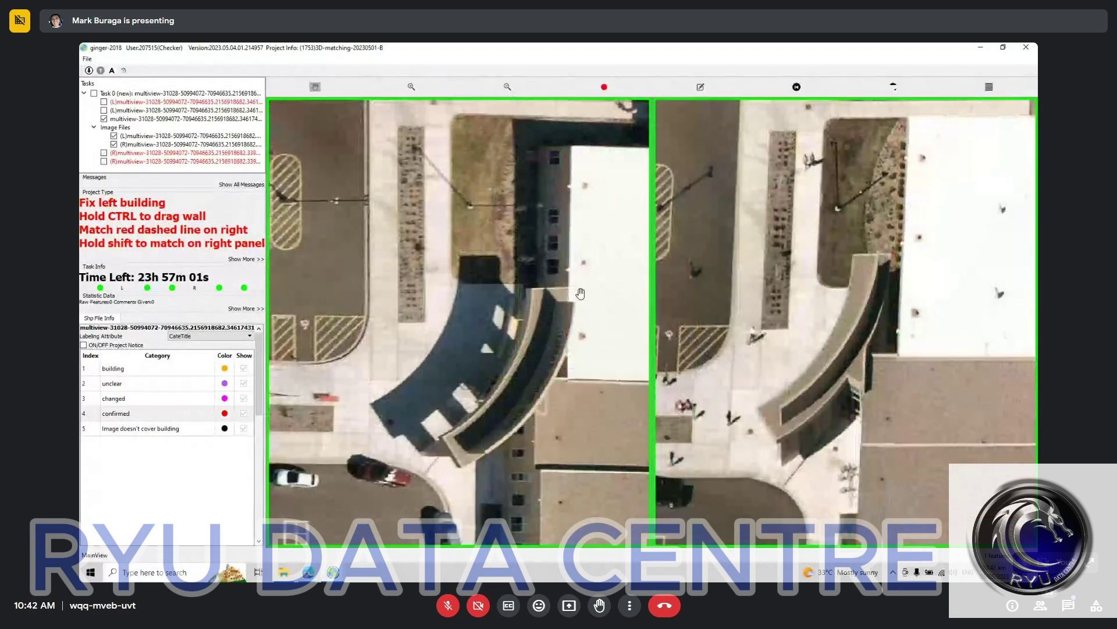
pyautogui.press('space')
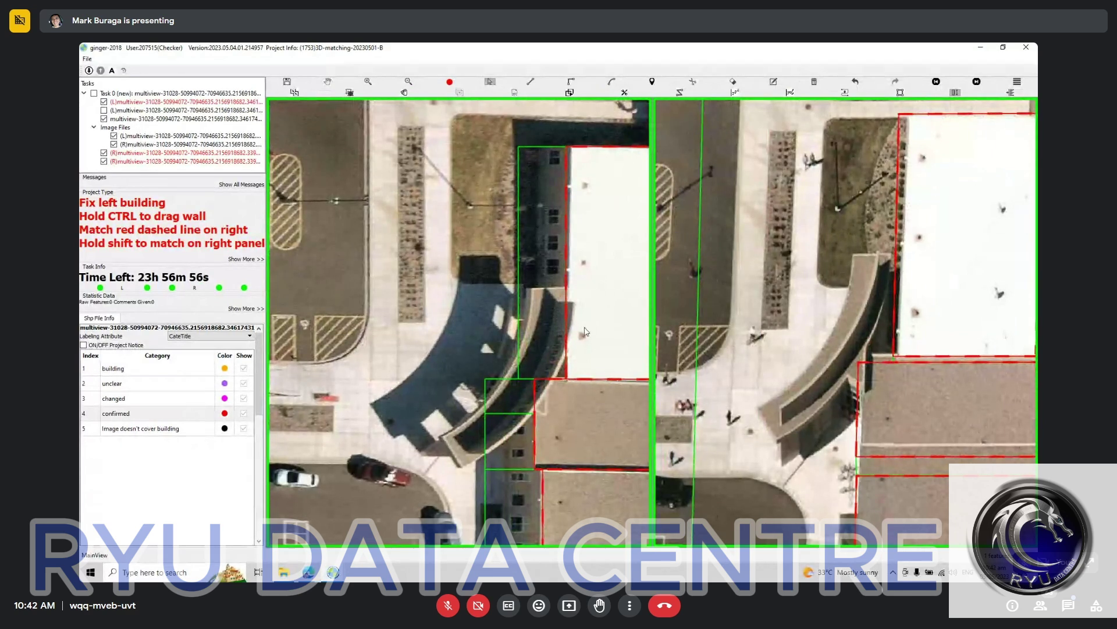
pyautogui.press('z')
pyautogui.click(566, 284)
pyautogui.click(566, 302)
pyautogui.click(566, 341)
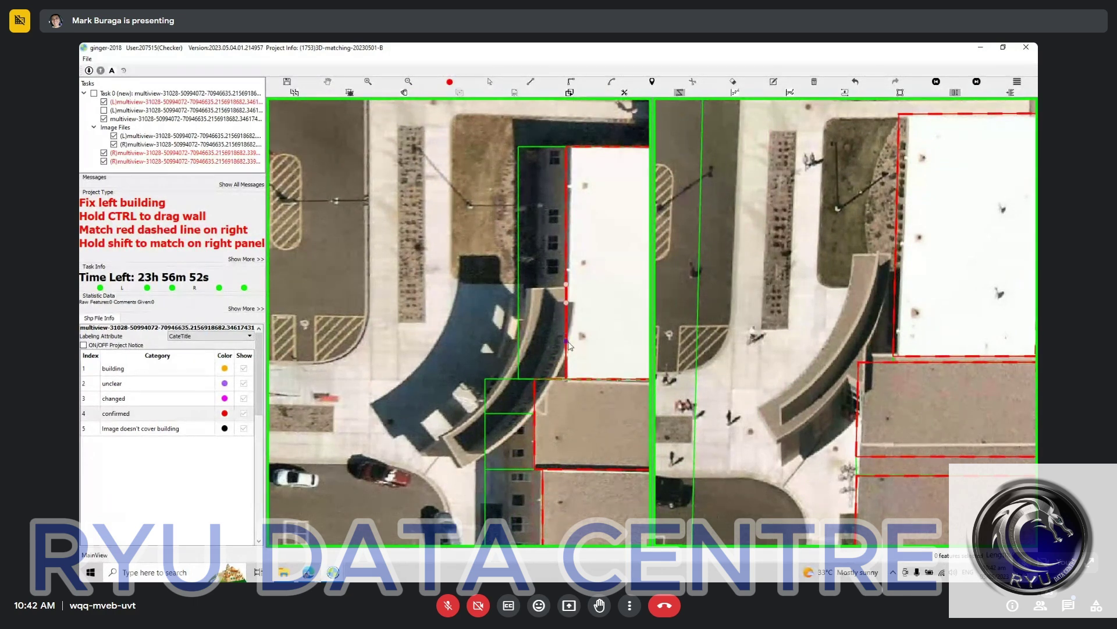
pyautogui.click(462, 467)
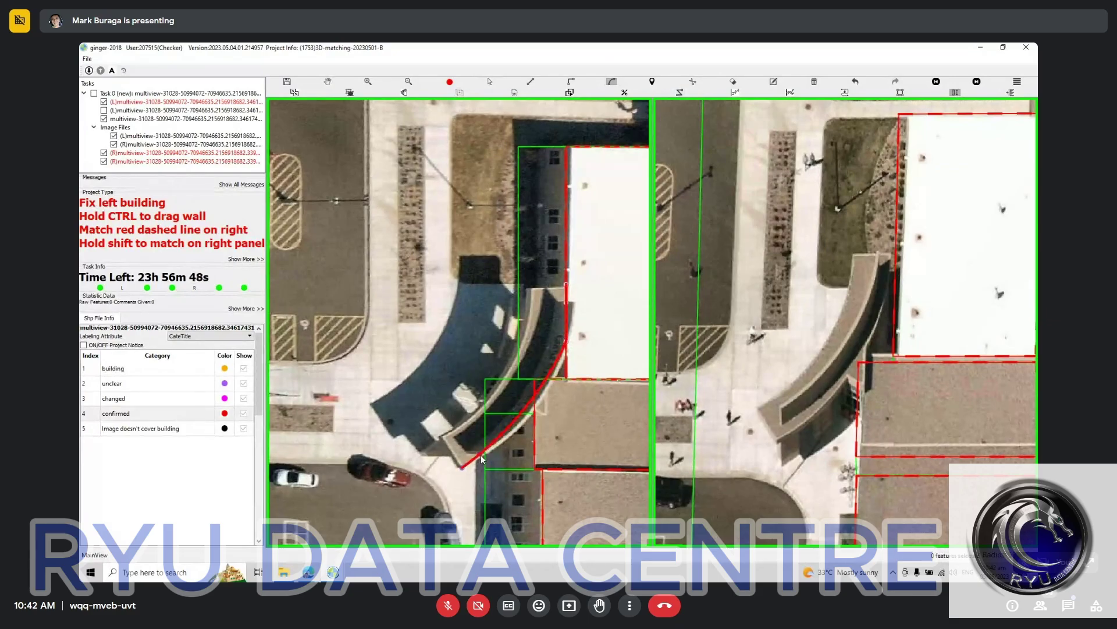